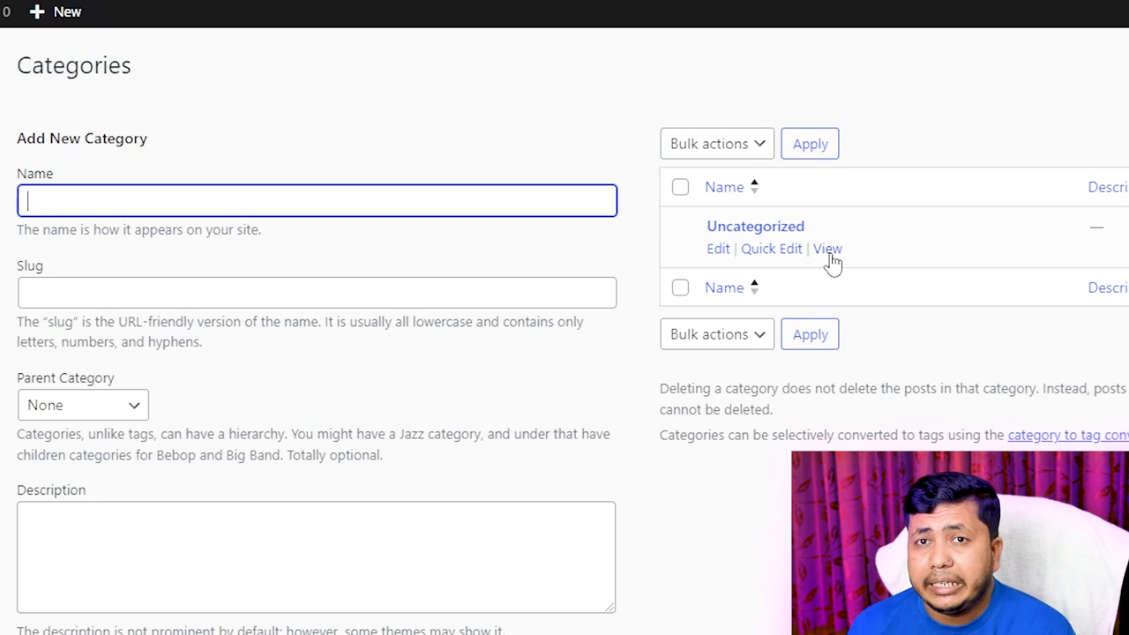
Step: Open the Uncategorized category for quick editing and change its name to Bangladesh
{"action": "left_click", "coordinate": [761, 253]}
{"action": "left_click_drag", "start_coordinate": [896, 276], "coordinate": [744, 275]}
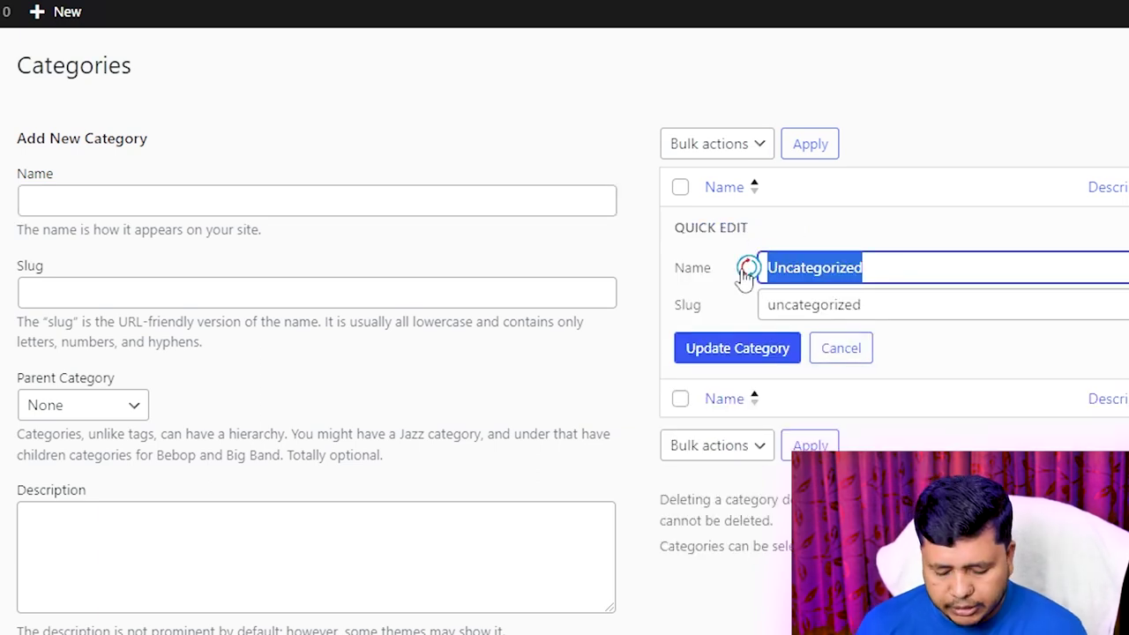
{"action": "type", "text": "Bangladesh"}
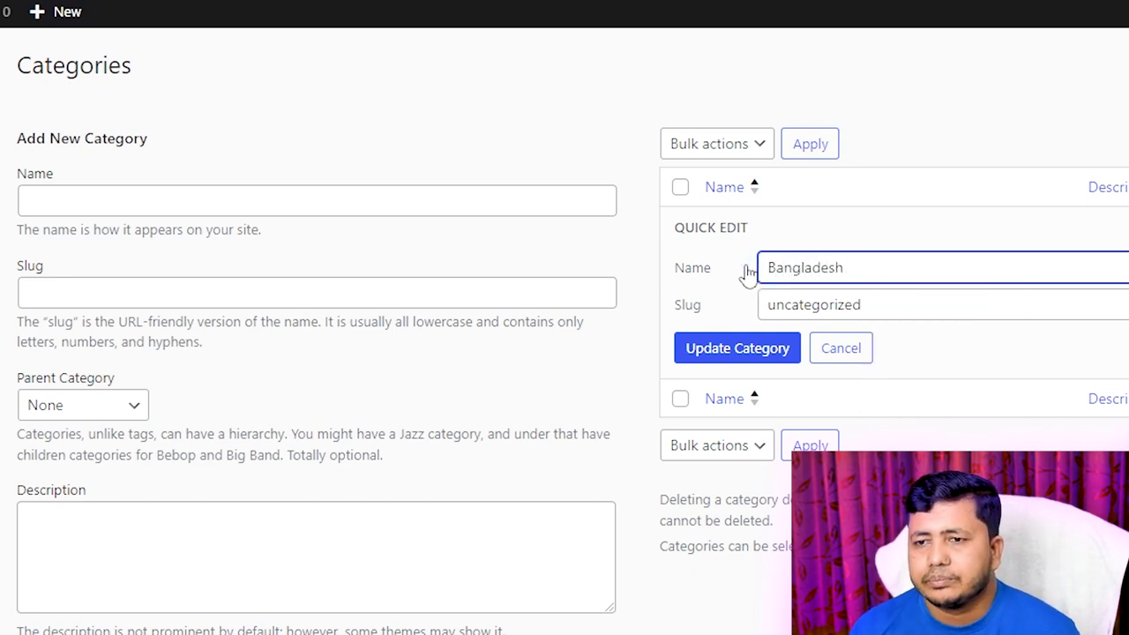
{"action": "left_click_drag", "start_coordinate": [870, 272], "coordinate": [750, 276]}
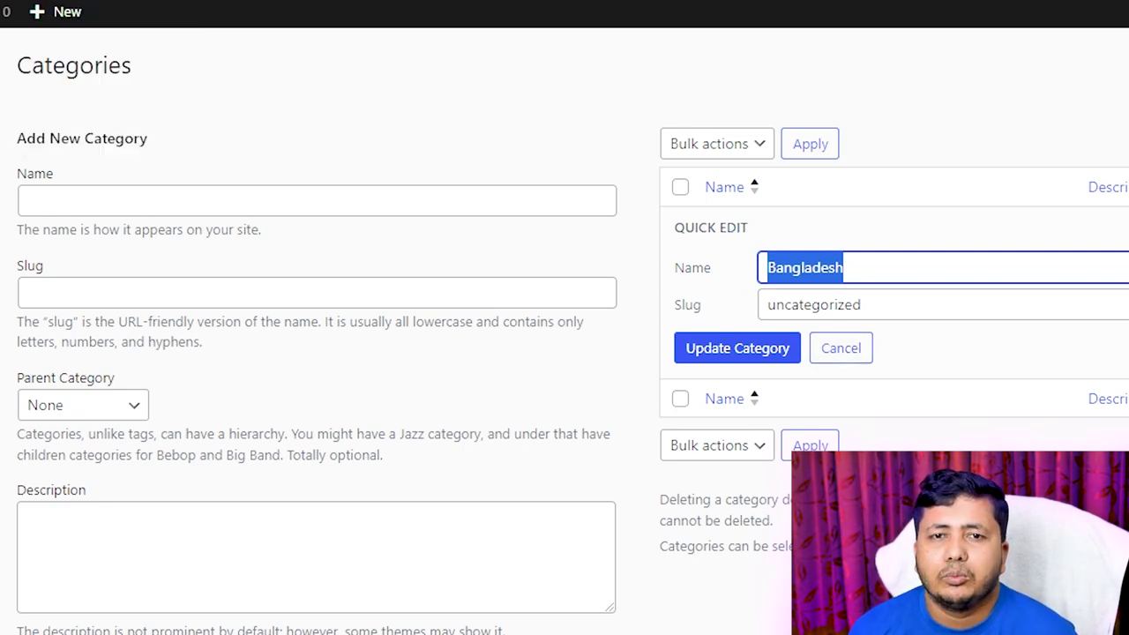
{"action": "left_click_drag", "start_coordinate": [375, 40], "coordinate": [204, 43]}
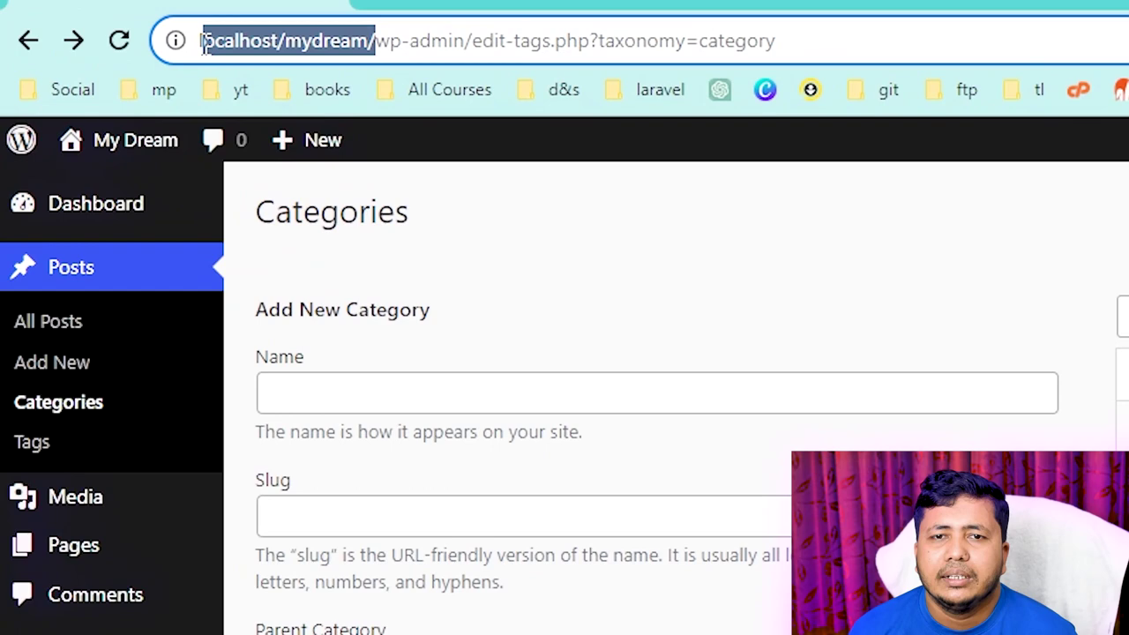
{"action": "left_click", "coordinate": [371, 40]}
{"action": "left_click_drag", "start_coordinate": [371, 41], "coordinate": [777, 43]}
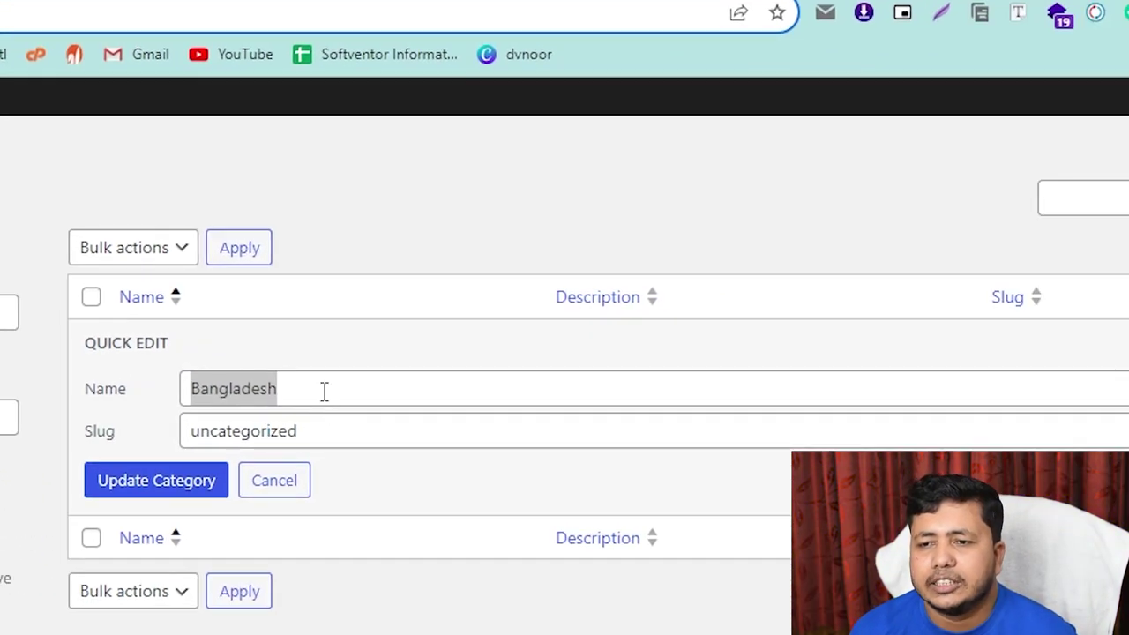
{"action": "left_click", "coordinate": [752, 429]}
{"action": "left_click", "coordinate": [326, 430]}
Step: Set the Bangladesh category's slug to bangladesh in lowercase and update the category
{"action": "left_click", "coordinate": [277, 389]}
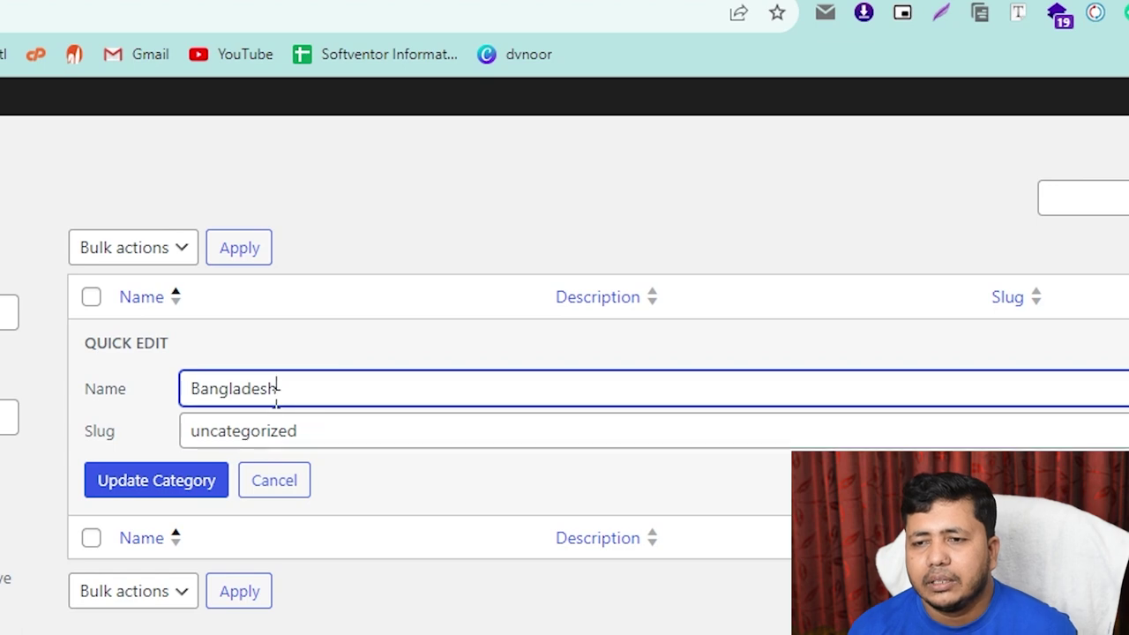
{"action": "left_click_drag", "start_coordinate": [277, 388], "coordinate": [127, 397]}
{"action": "key", "text": "ctrl+c"}
{"action": "key", "text": "Tab"}
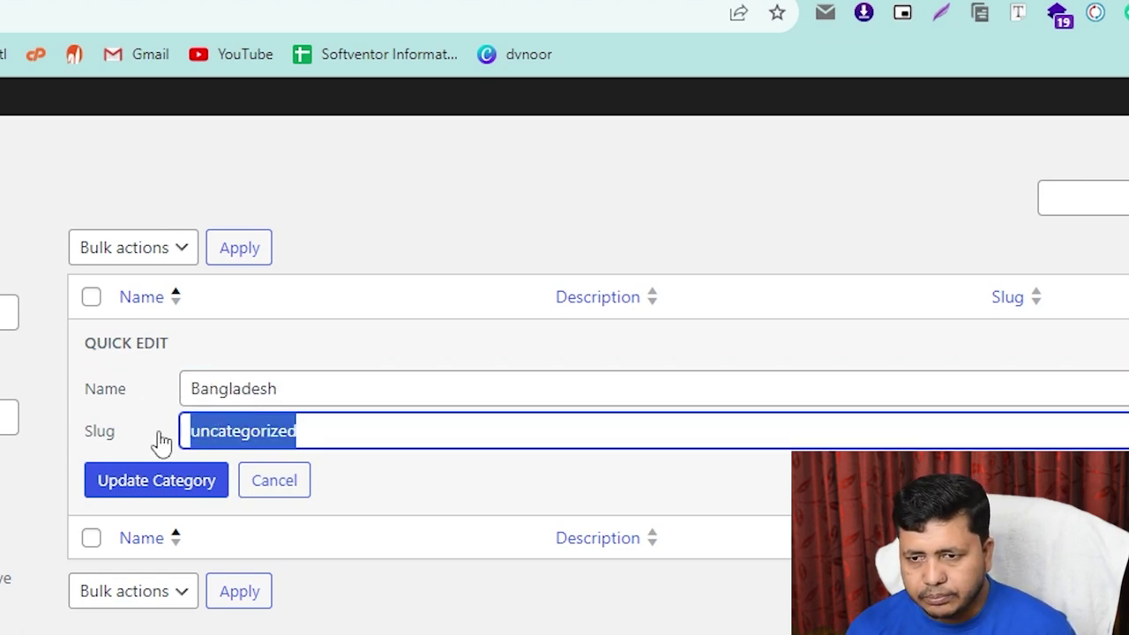
{"action": "key", "text": "ctrl+v"}
{"action": "left_click", "coordinate": [199, 430]}
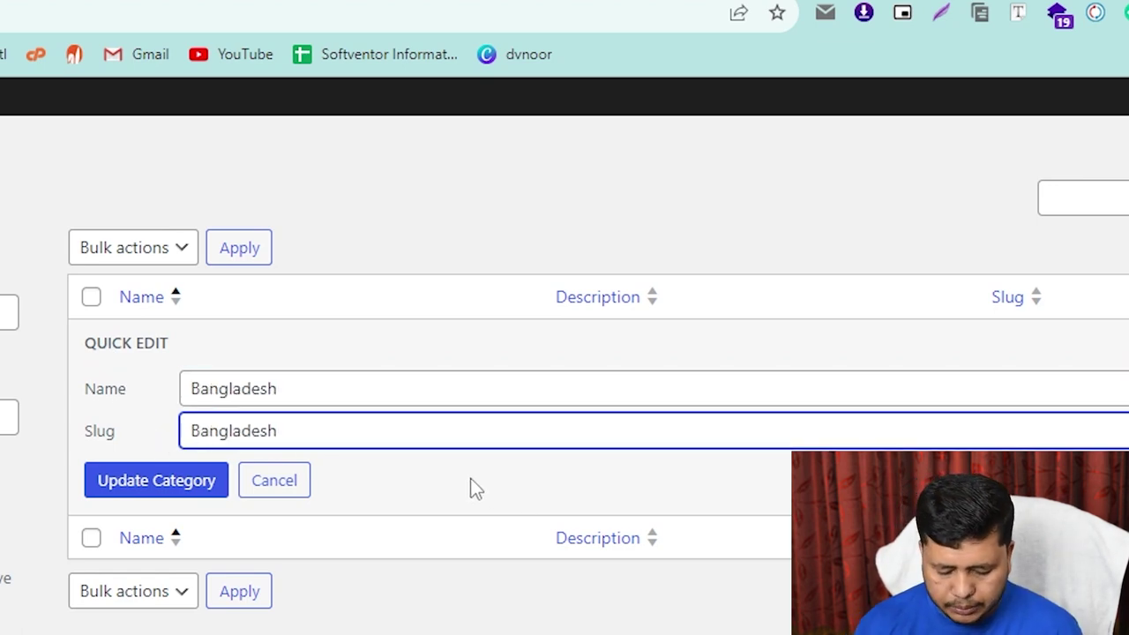
{"action": "key", "text": "BackSpace"}
{"action": "type", "text": "b"}
{"action": "left_click", "coordinate": [393, 505]}
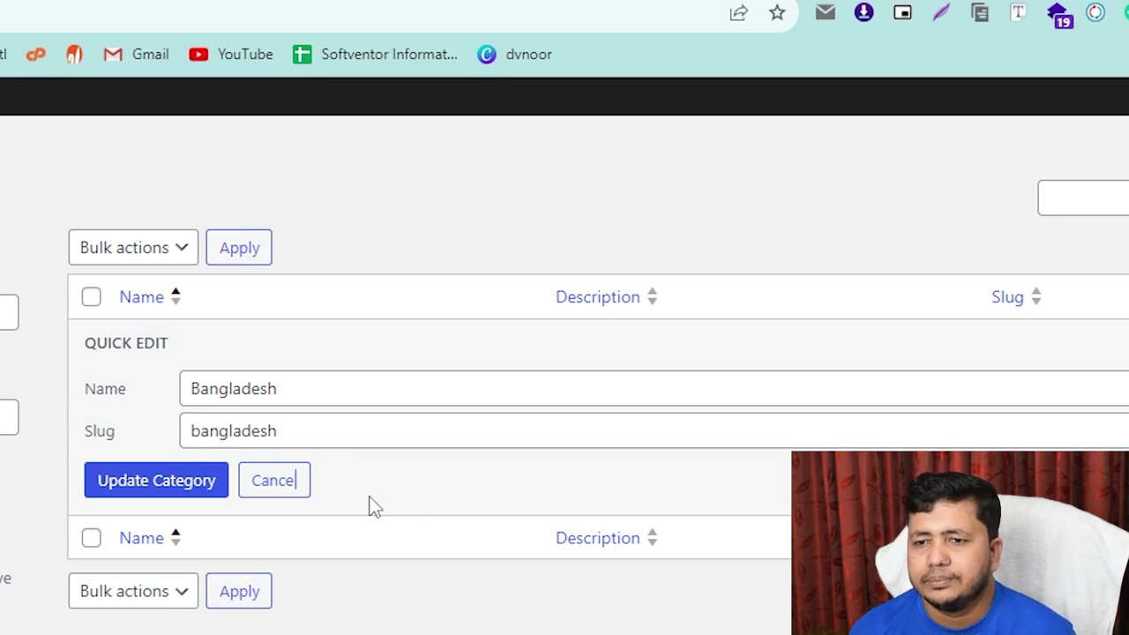
{"action": "left_click", "coordinate": [156, 487]}
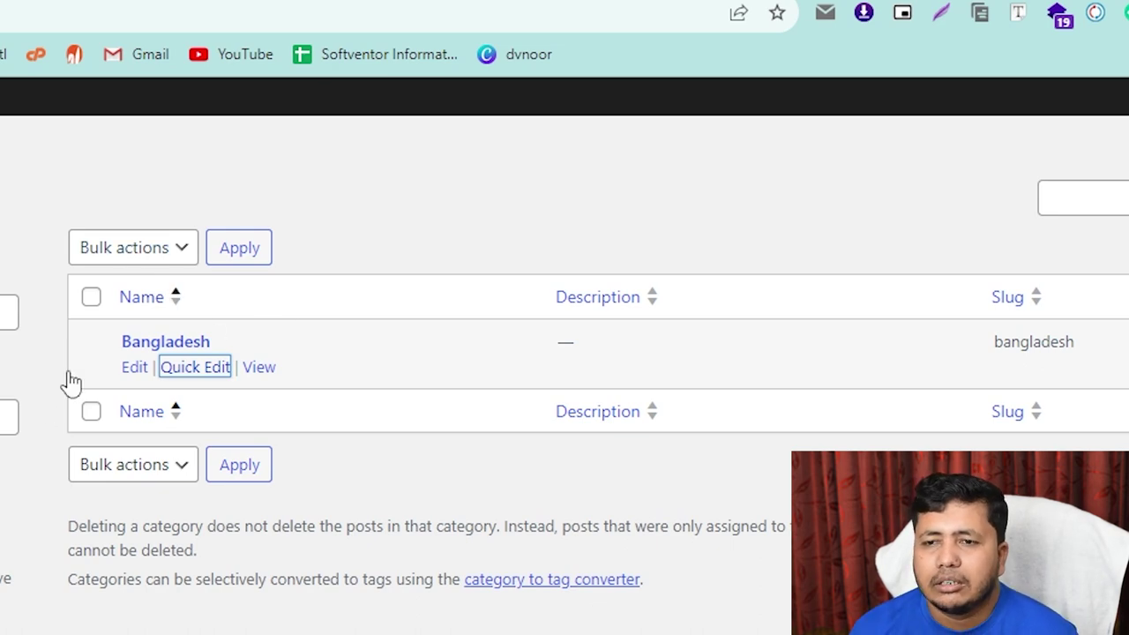
Step: Add a new top-level category named Spots, leaving the slug and description empty
{"action": "left_click", "coordinate": [9, 313]}
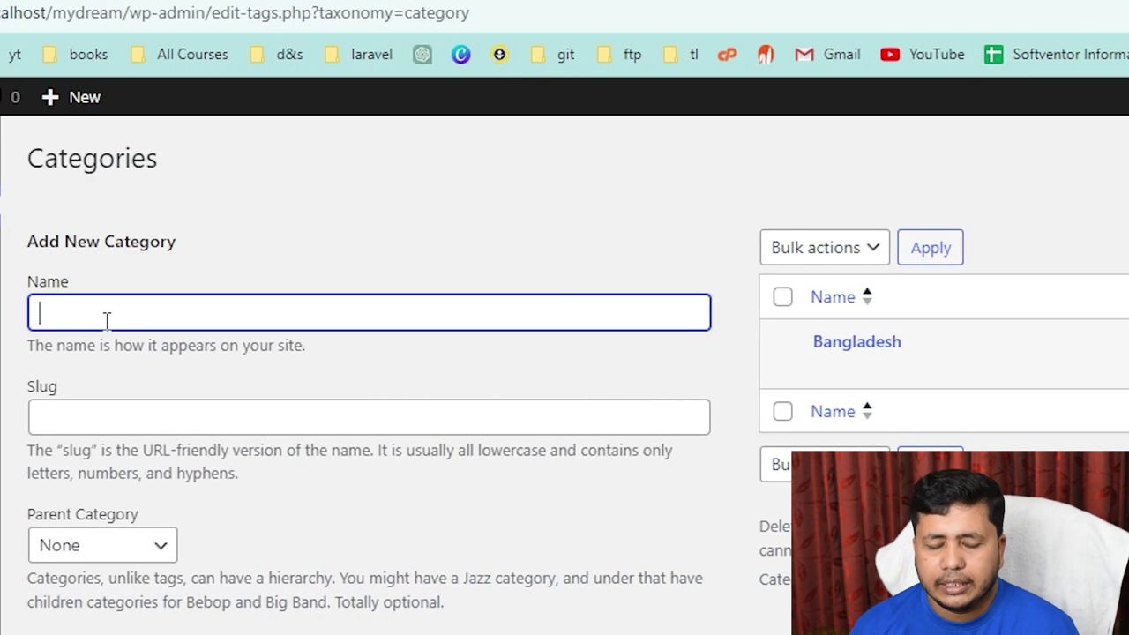
{"action": "type", "text": "S"}
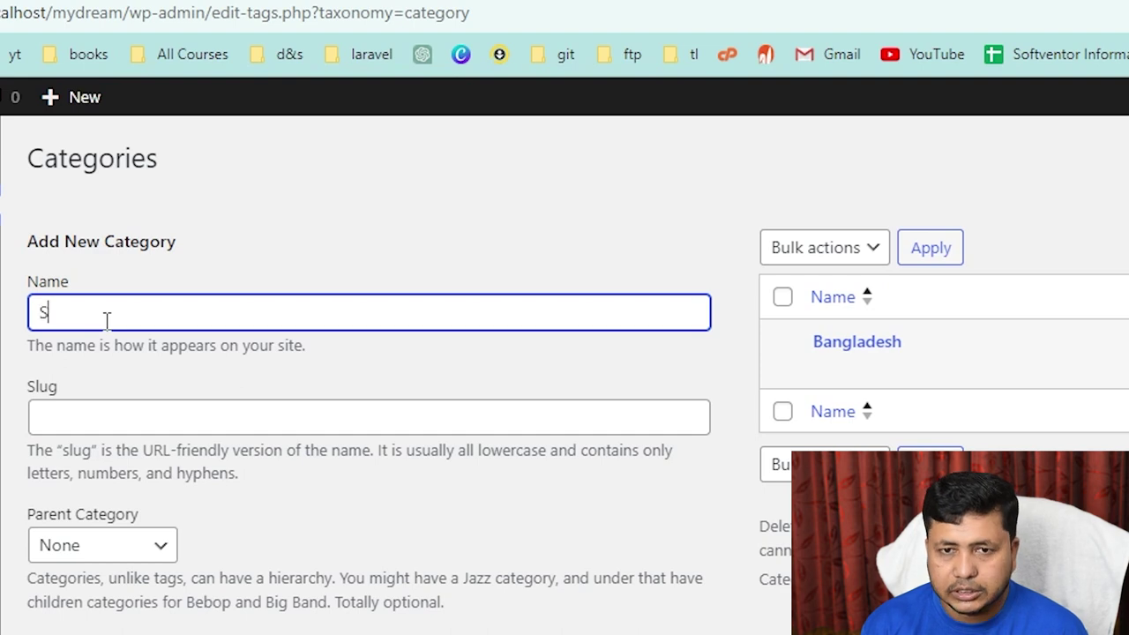
{"action": "type", "text": "prot"}
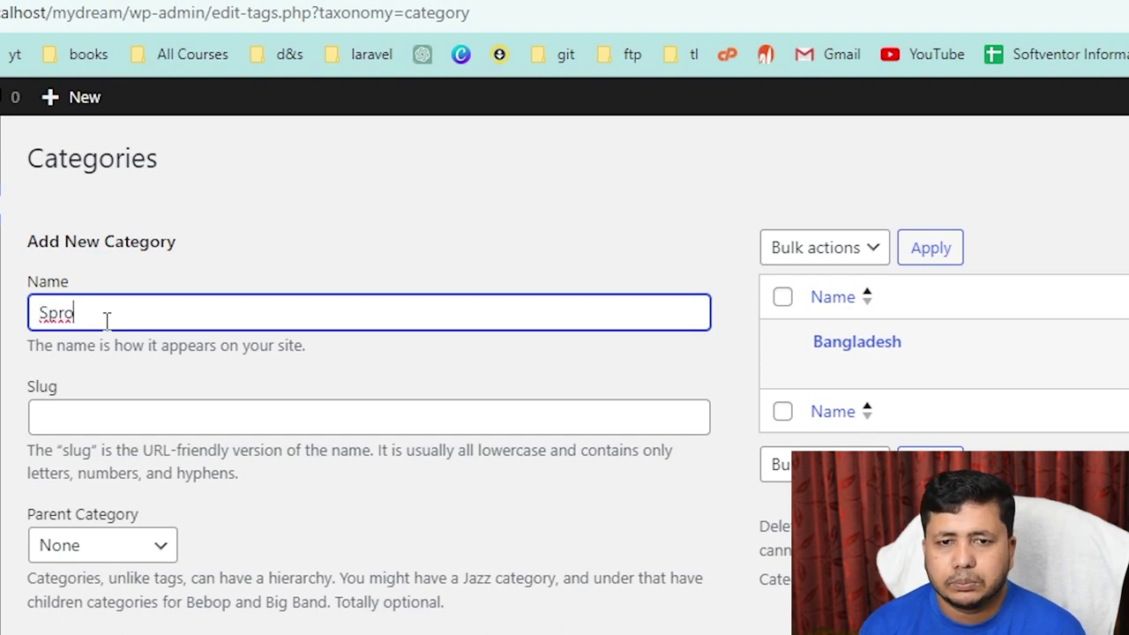
{"action": "key", "text": "BackSpace"}
{"action": "key", "text": "BackSpace"}
{"action": "key", "text": "BackSpace"}
{"action": "type", "text": "ots"}
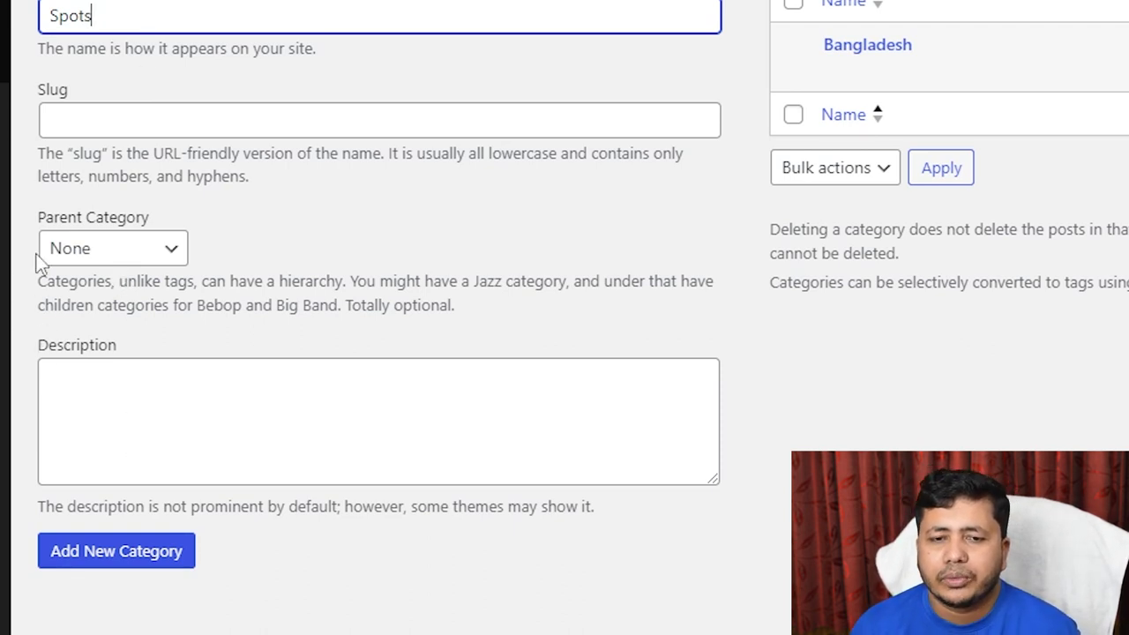
{"action": "left_click", "coordinate": [79, 396]}
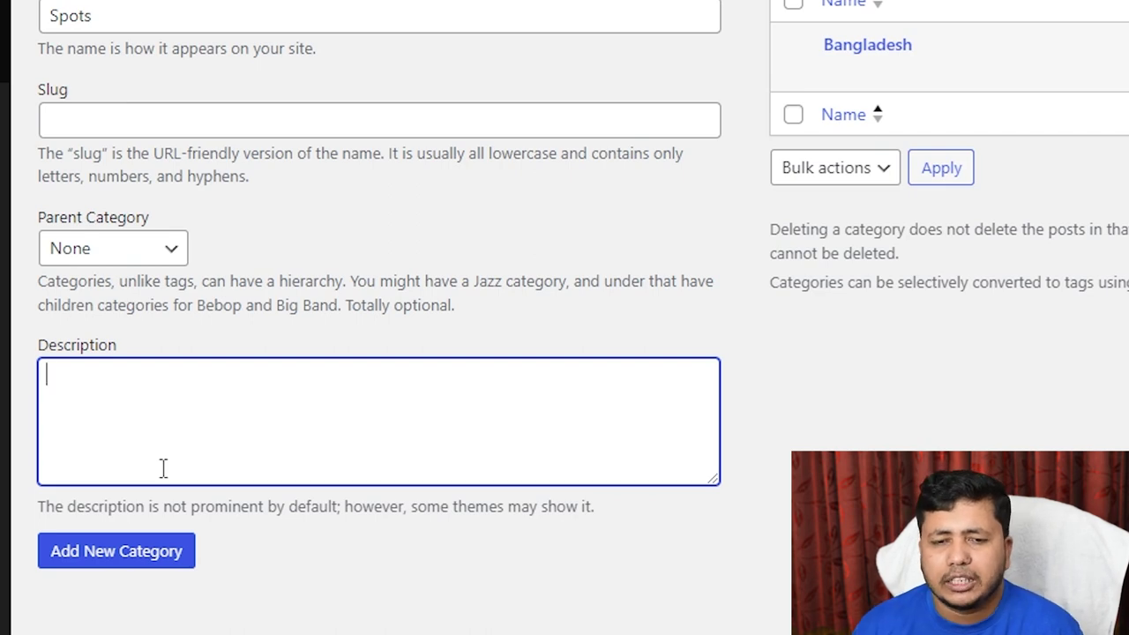
{"action": "left_click", "coordinate": [97, 563]}
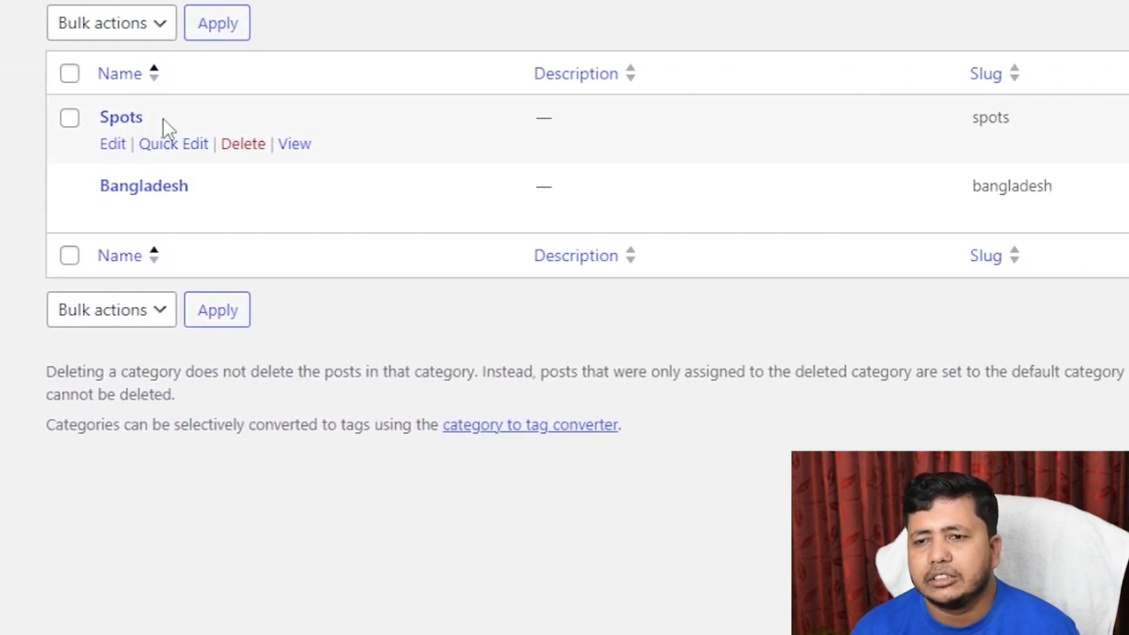
{"action": "double_click", "coordinate": [989, 118]}
{"action": "left_click", "coordinate": [301, 424]}
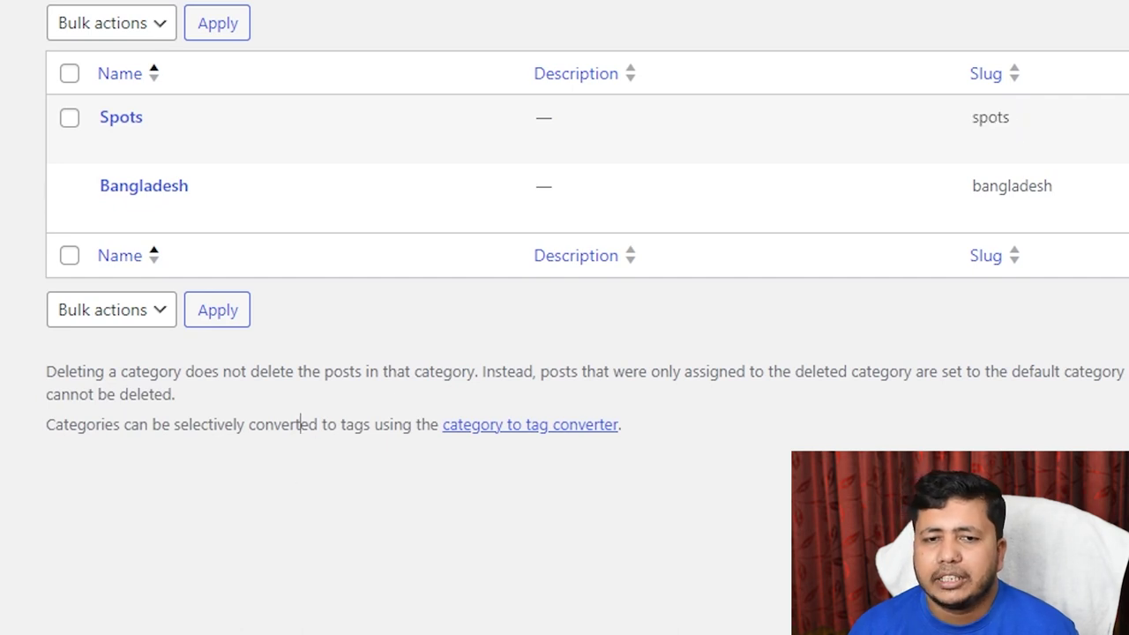
Step: Add a new category named football with Spots as its parent category
{"action": "left_click", "coordinate": [65, 91]}
{"action": "type", "text": "foot"}
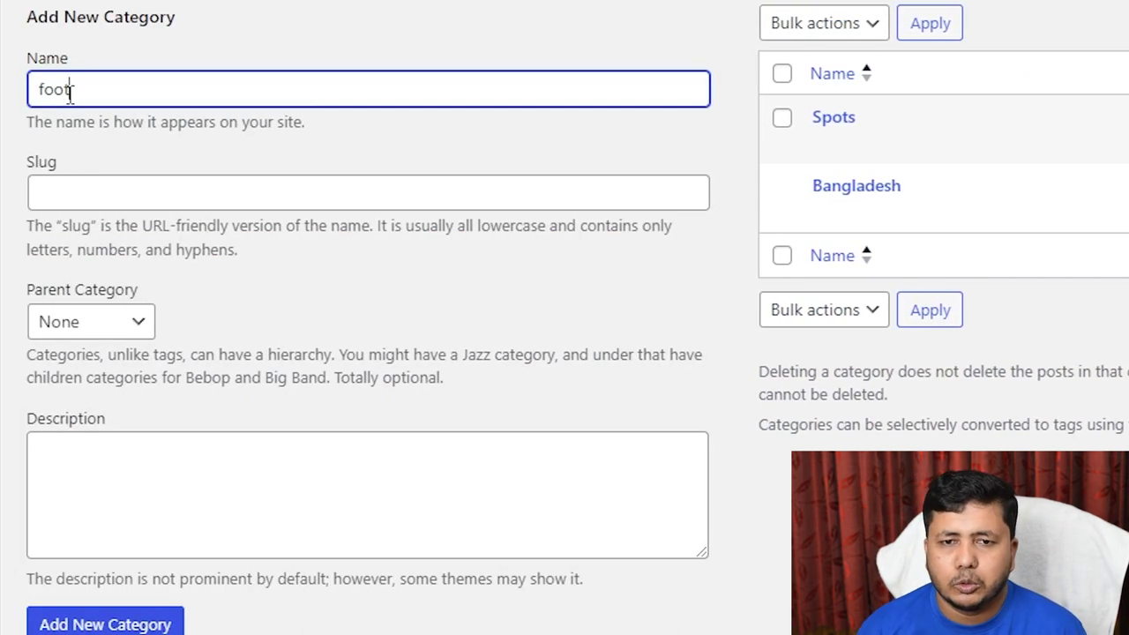
{"action": "type", "text": "ball"}
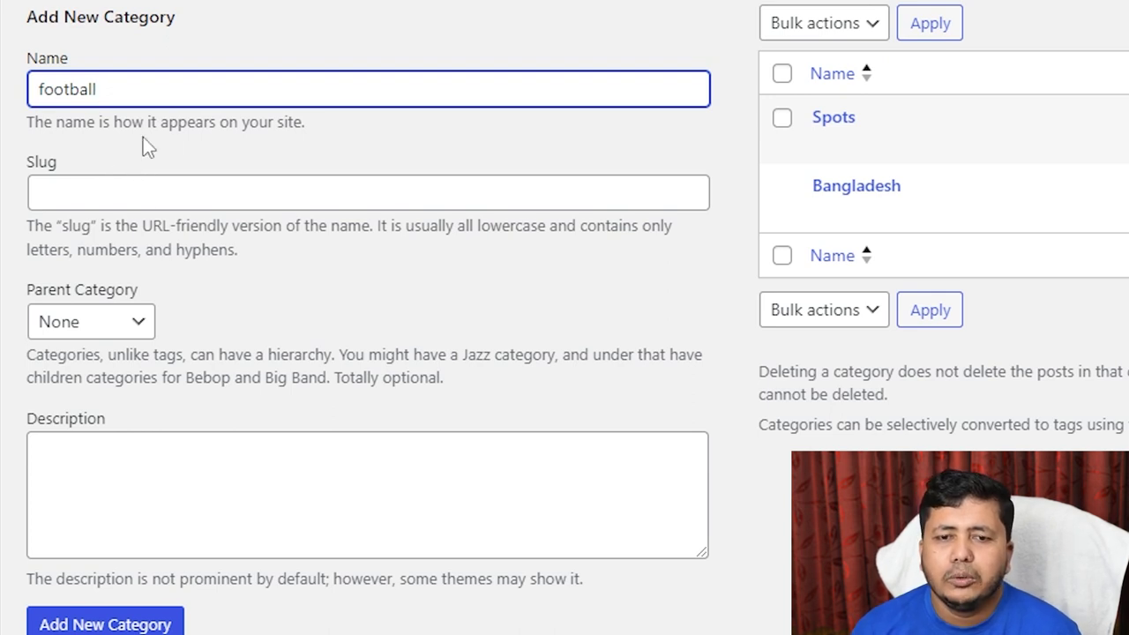
{"action": "left_click", "coordinate": [65, 334]}
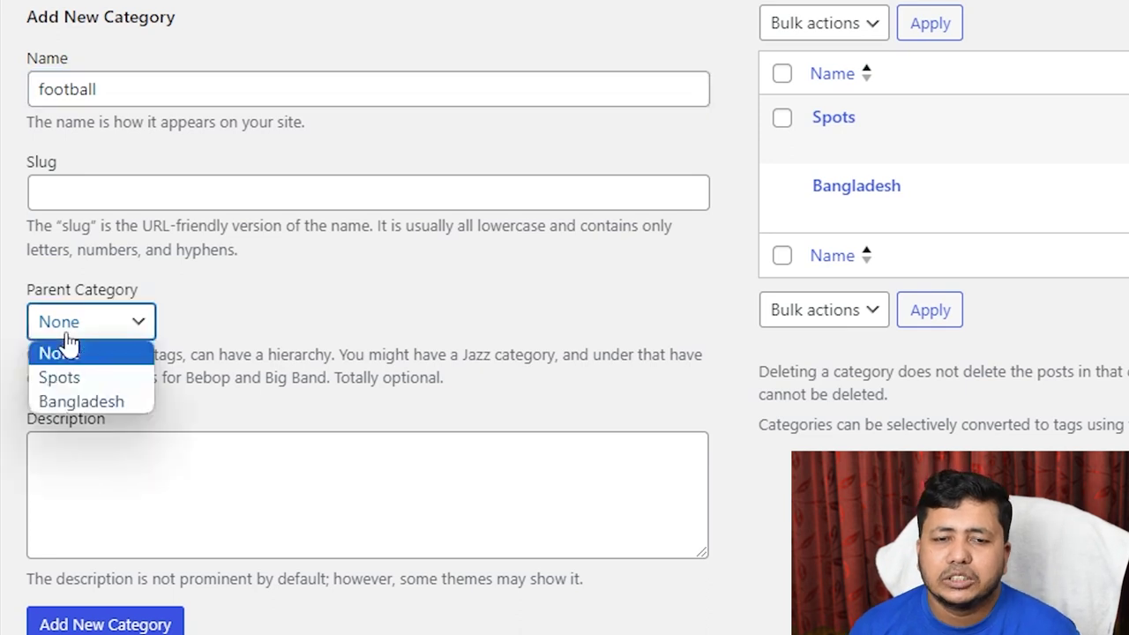
{"action": "left_click", "coordinate": [72, 385]}
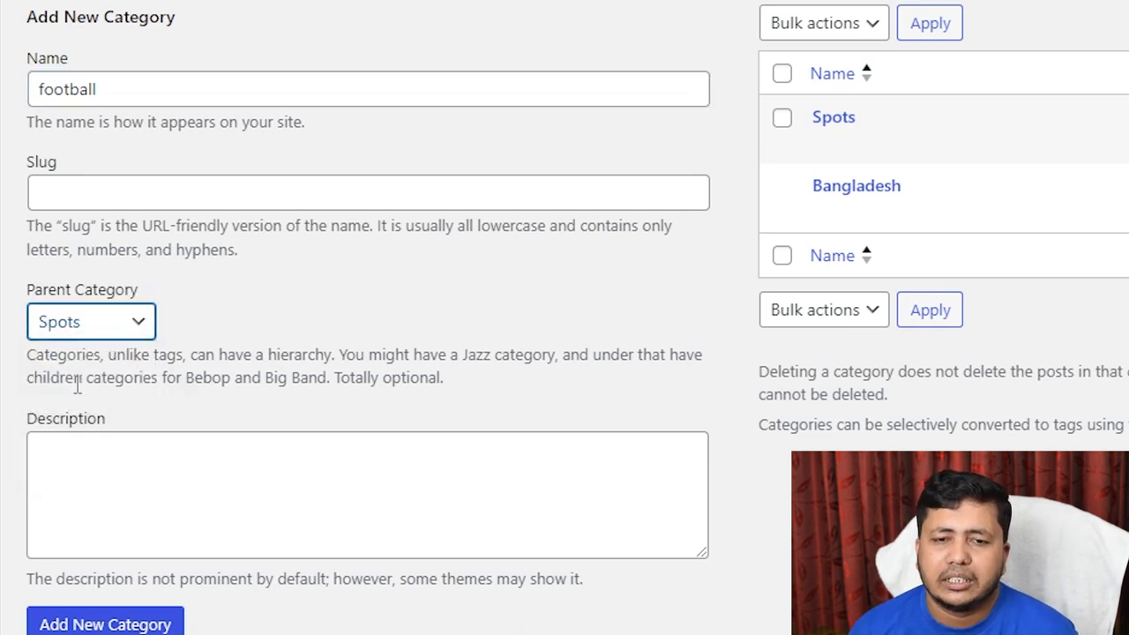
{"action": "left_click", "coordinate": [88, 623]}
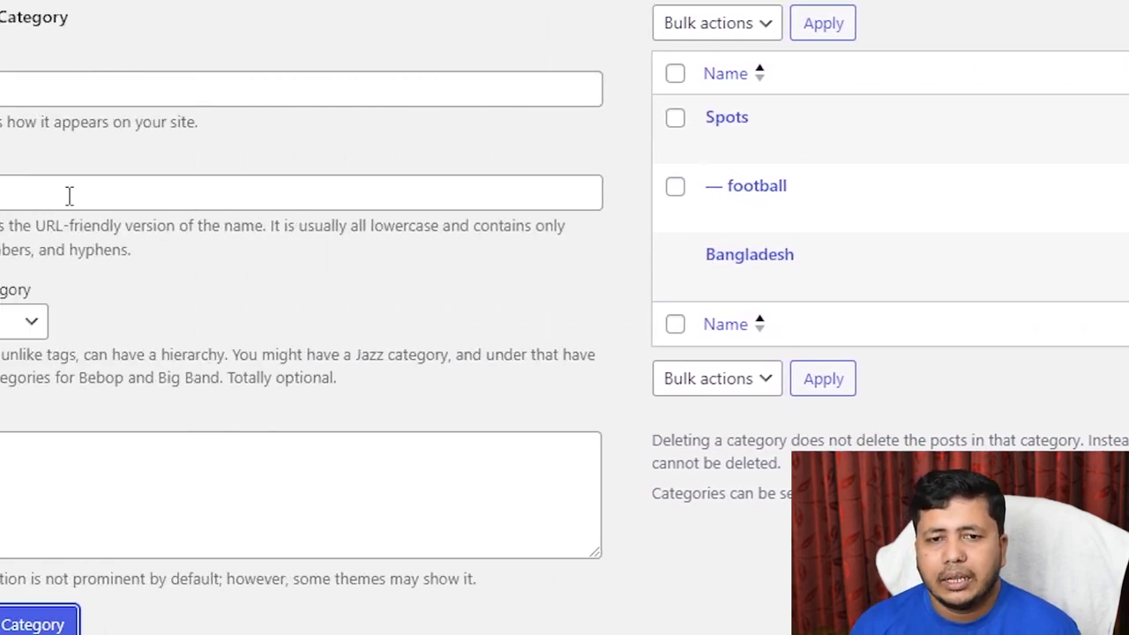
Step: Add a new category named Polotics with Bangladesh as its parent category
{"action": "left_click", "coordinate": [75, 97]}
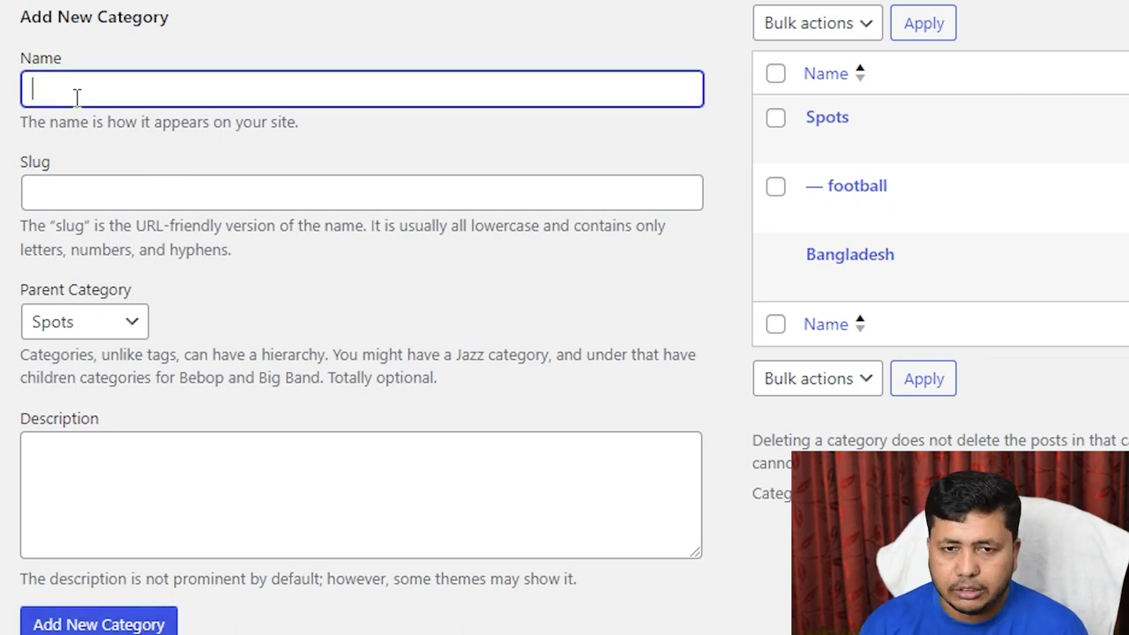
{"action": "type", "text": "Polot"}
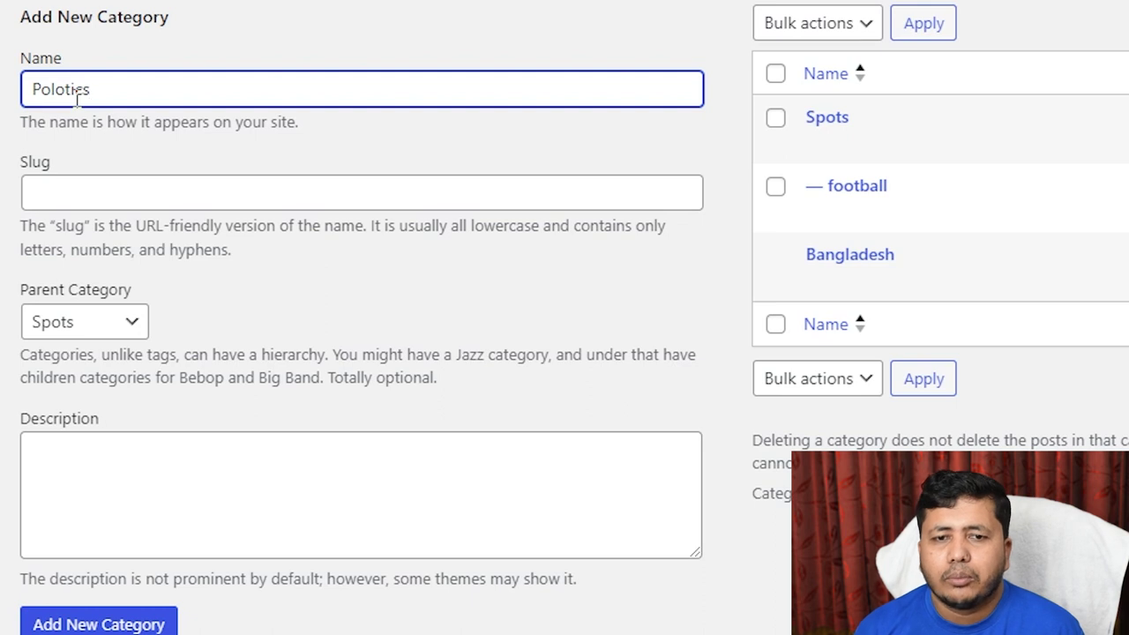
{"action": "type", "text": "ics"}
{"action": "left_click", "coordinate": [83, 324]}
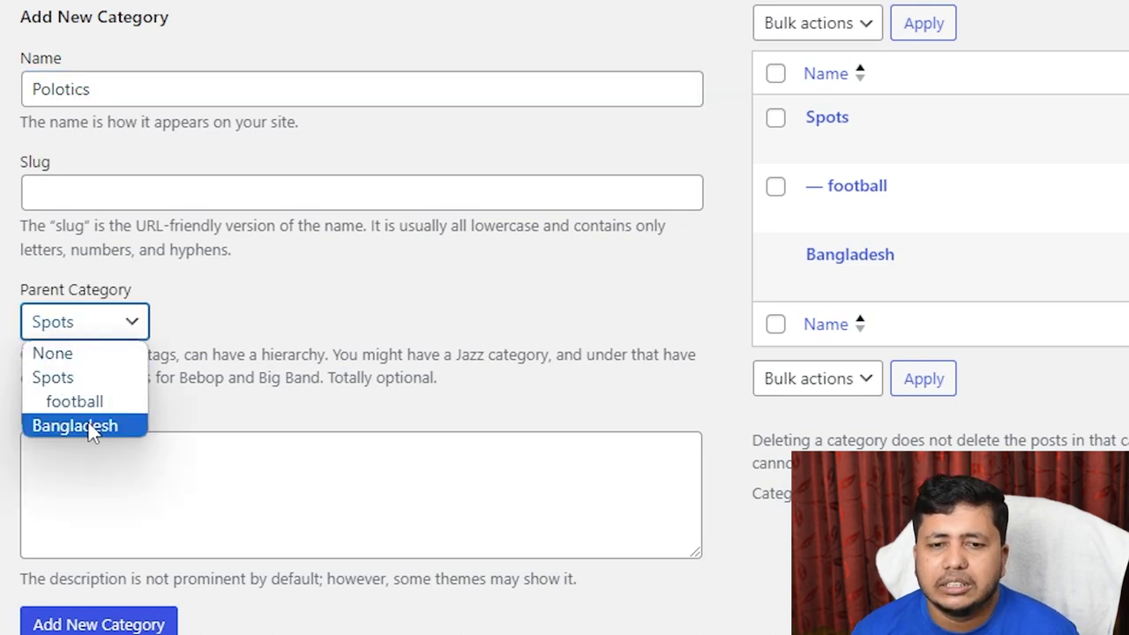
{"action": "left_click", "coordinate": [89, 426]}
{"action": "left_click", "coordinate": [124, 624]}
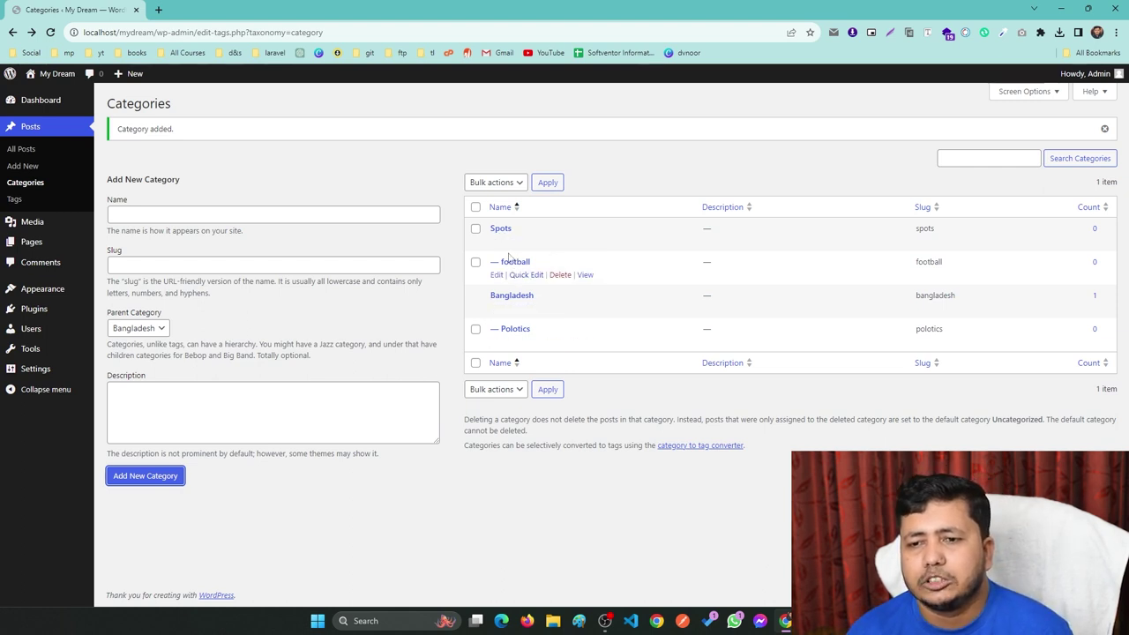
Step: Go to the post tags and add a new tag named shakib
{"action": "mouse_move", "coordinate": [535, 287]}
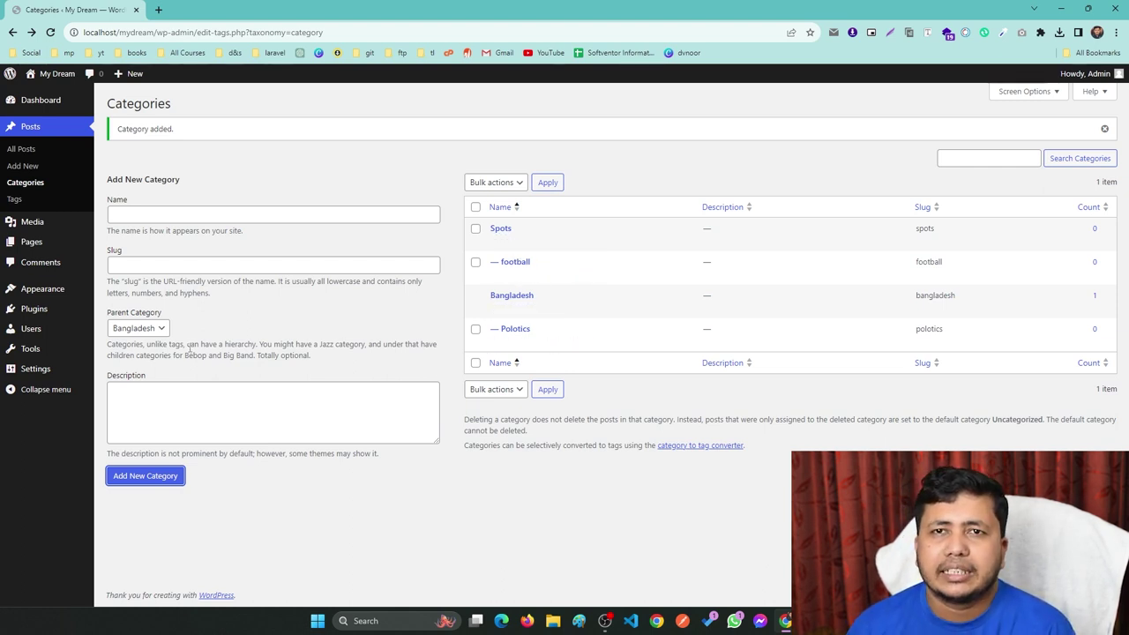
{"action": "mouse_move", "coordinate": [44, 295]}
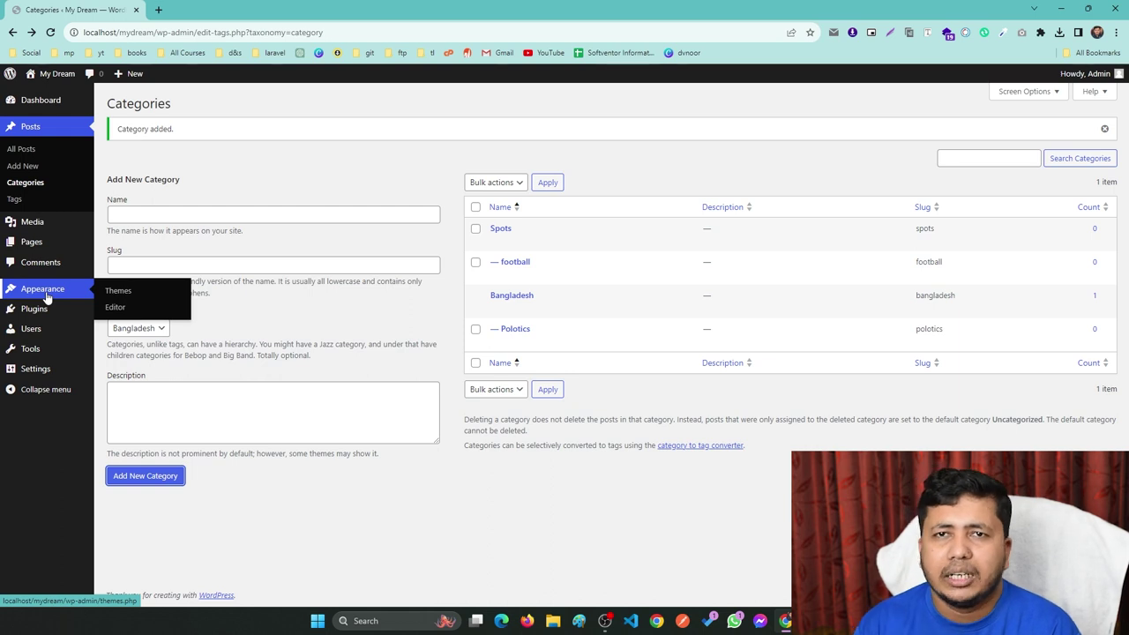
{"action": "left_click", "coordinate": [18, 199]}
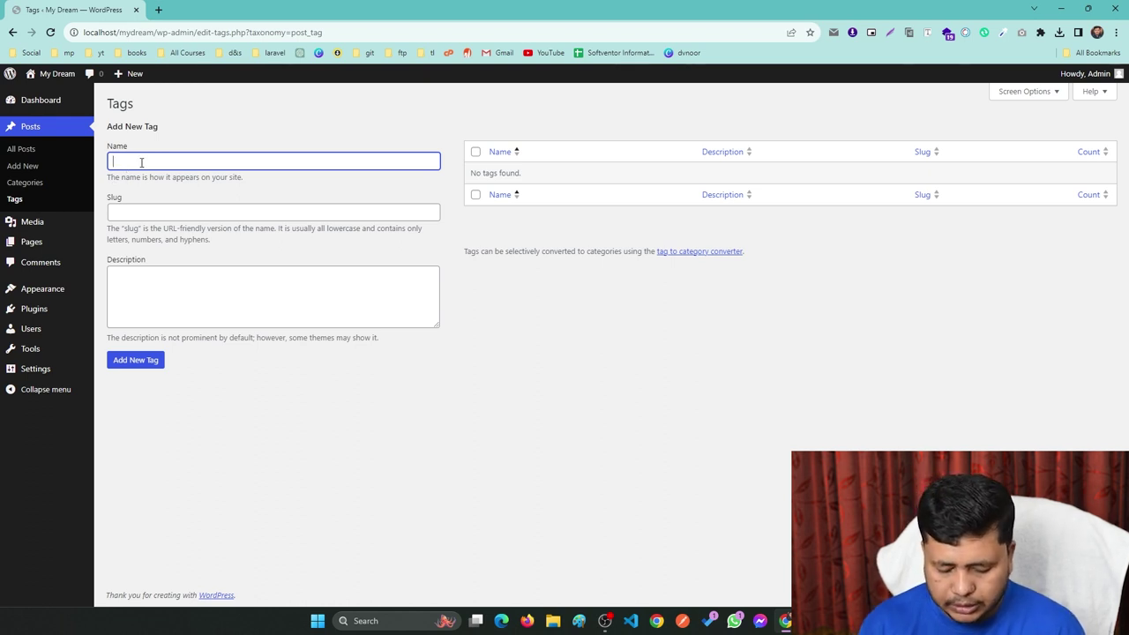
{"action": "type", "text": "sa"}
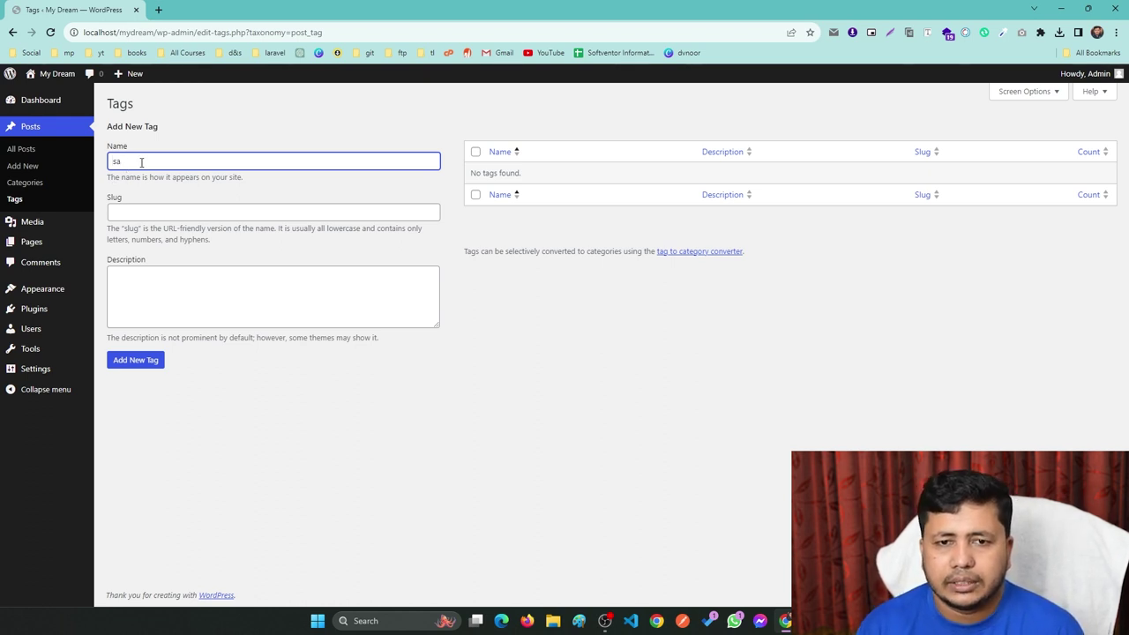
{"action": "type", "text": "hakib"}
{"action": "key", "text": "Return"}
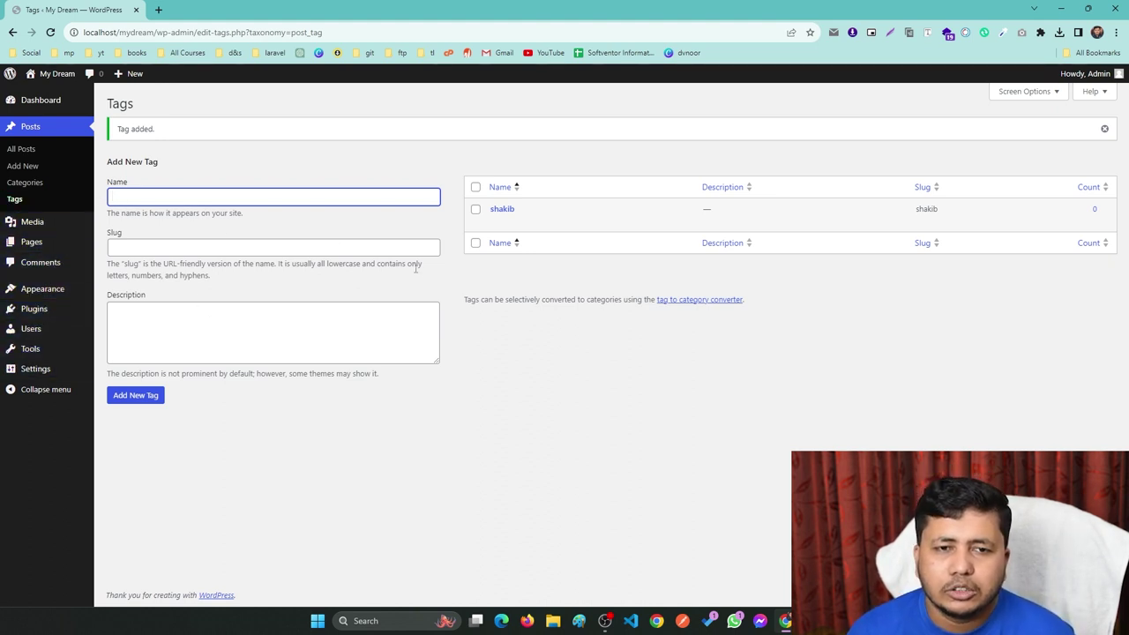
Step: Start a new post and title it with the headline copied from the Prothom Alo article, "ধসের পর কোহলি–রাহুলের দারুণ জুটি, জয়ে শুরু ভারতের"
{"action": "left_click", "coordinate": [23, 168]}
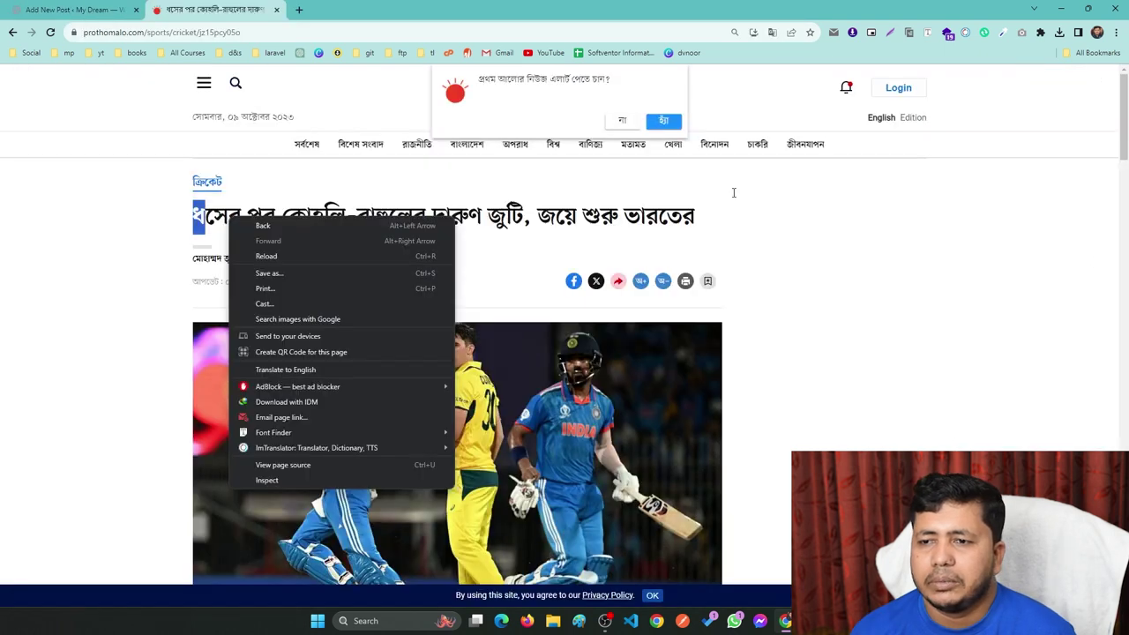
{"action": "left_click", "coordinate": [715, 219]}
{"action": "left_click_drag", "start_coordinate": [715, 218], "coordinate": [298, 212]}
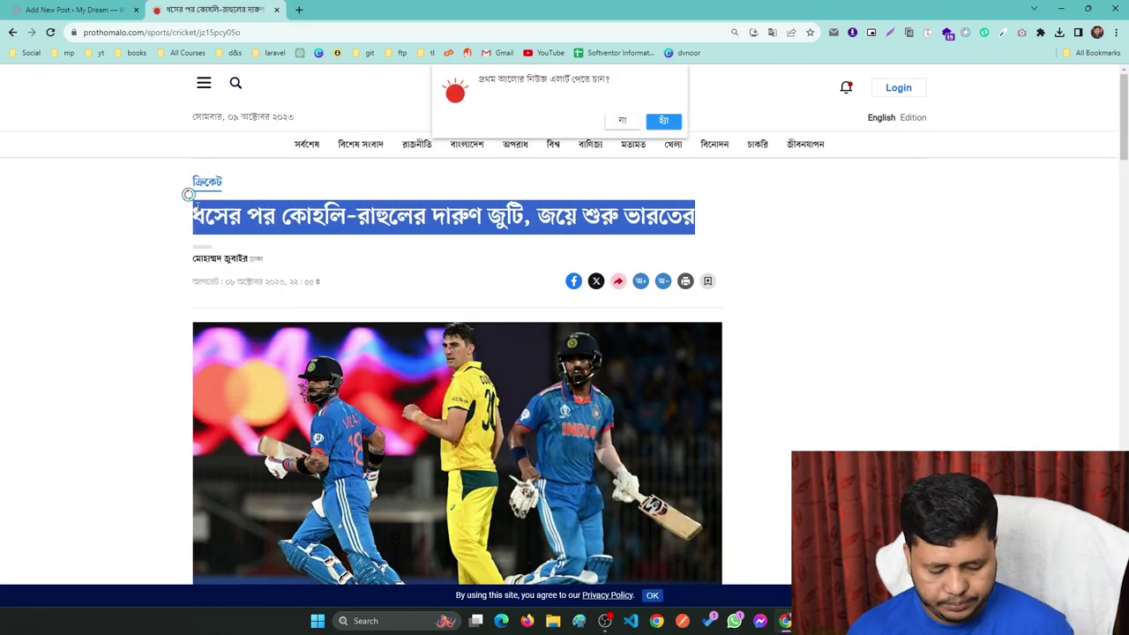
{"action": "left_click", "coordinate": [71, 10]}
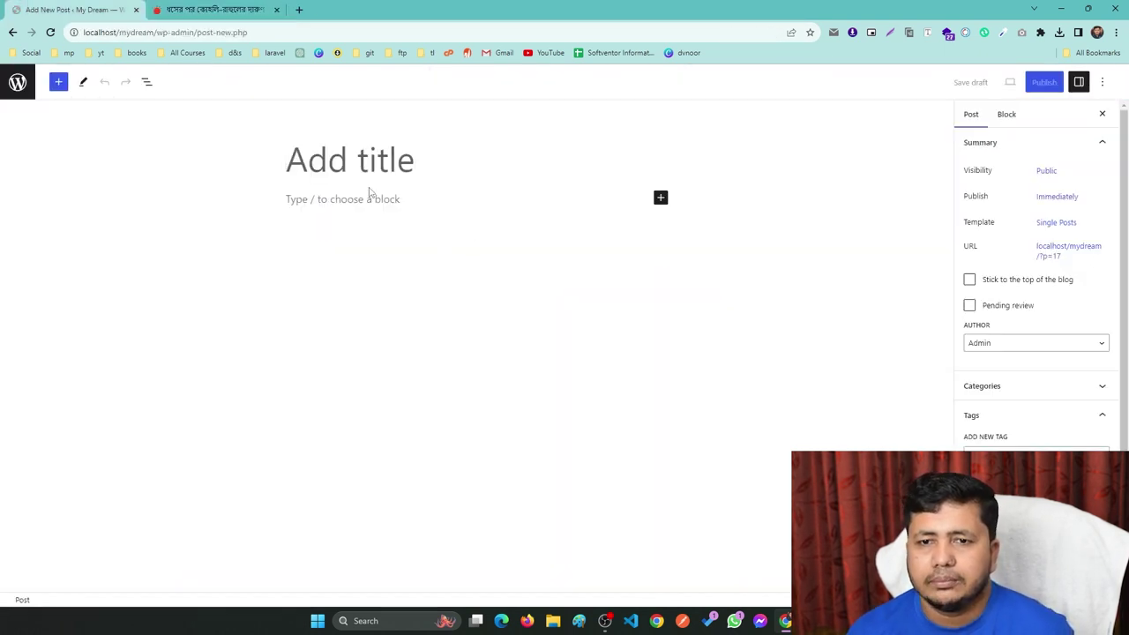
{"action": "type", "text": "ধসের পর কোহলি-রাহুলের দারুণ জুটি, জয়ে শুরু ভারতের"}
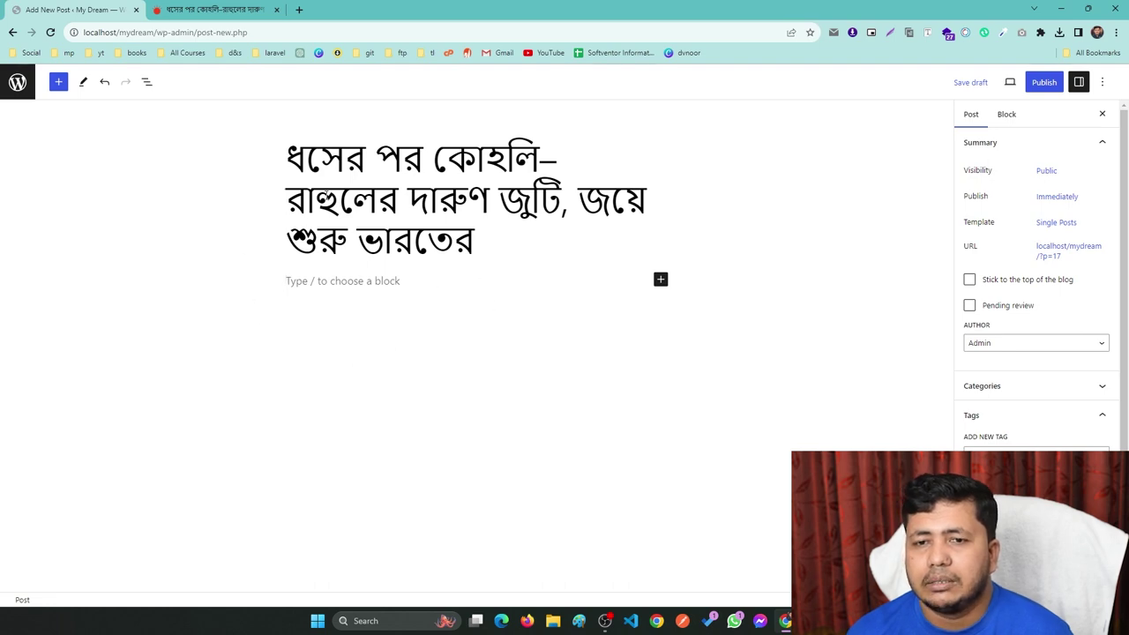
Step: Copy the Prothom Alo article's body, from the first paragraph through the Warner innings paragraph with its images, and paste it below the post title
{"action": "key", "text": "ctrl+Tab"}
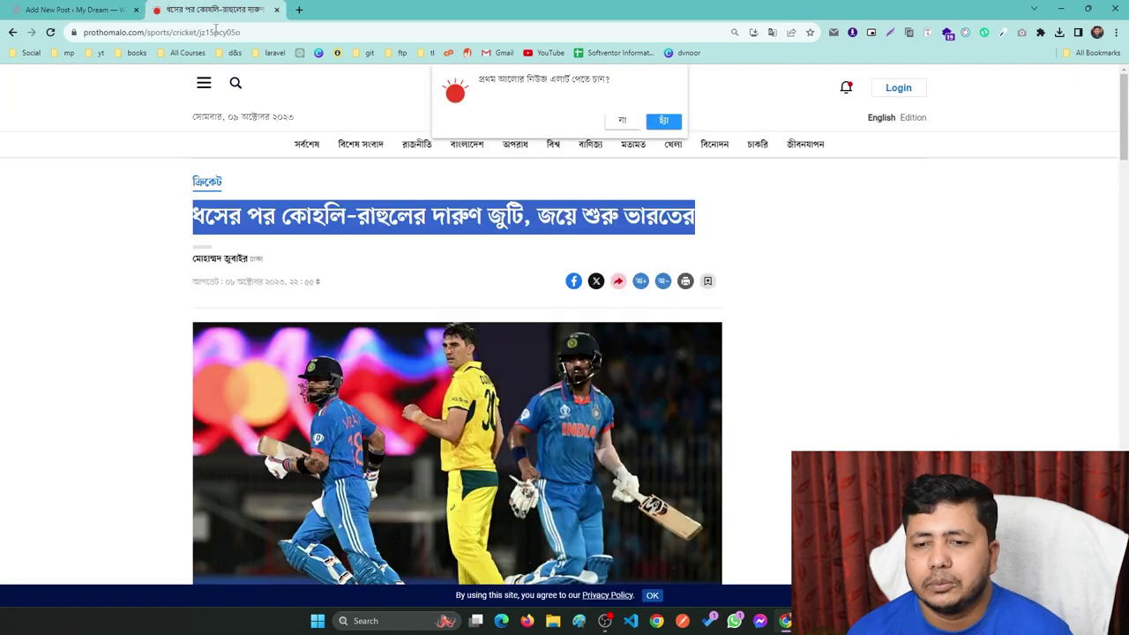
{"action": "scroll", "coordinate": [299, 307], "scroll_direction": "down", "scroll_amount": 4}
{"action": "scroll", "coordinate": [298, 305], "scroll_direction": "down", "scroll_amount": 3}
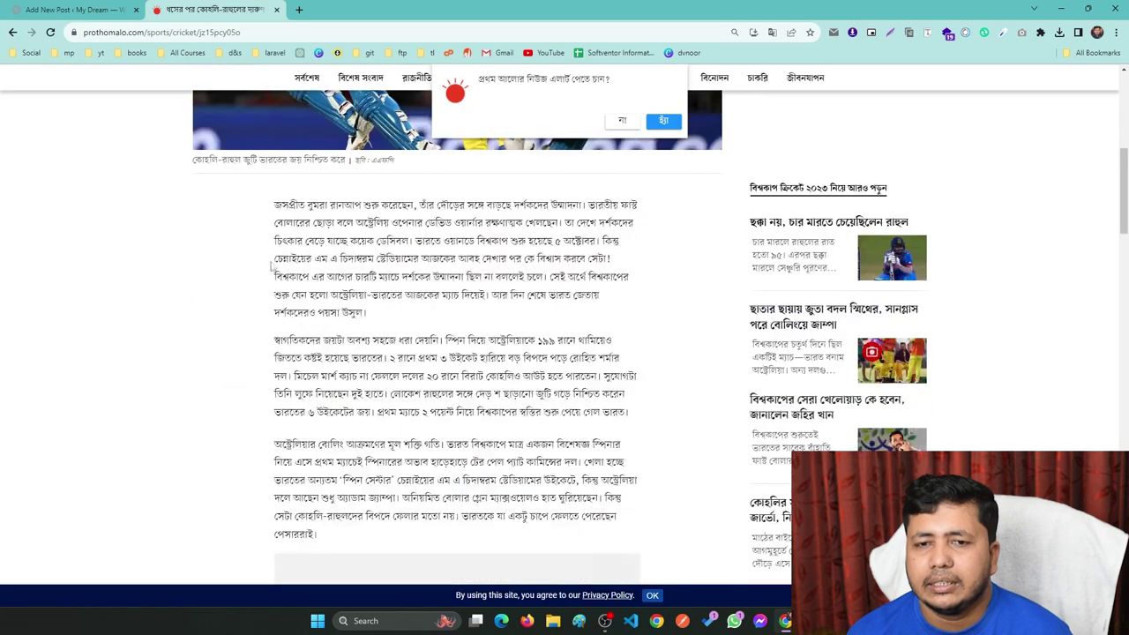
{"action": "left_click_drag", "start_coordinate": [274, 204], "coordinate": [620, 498]}
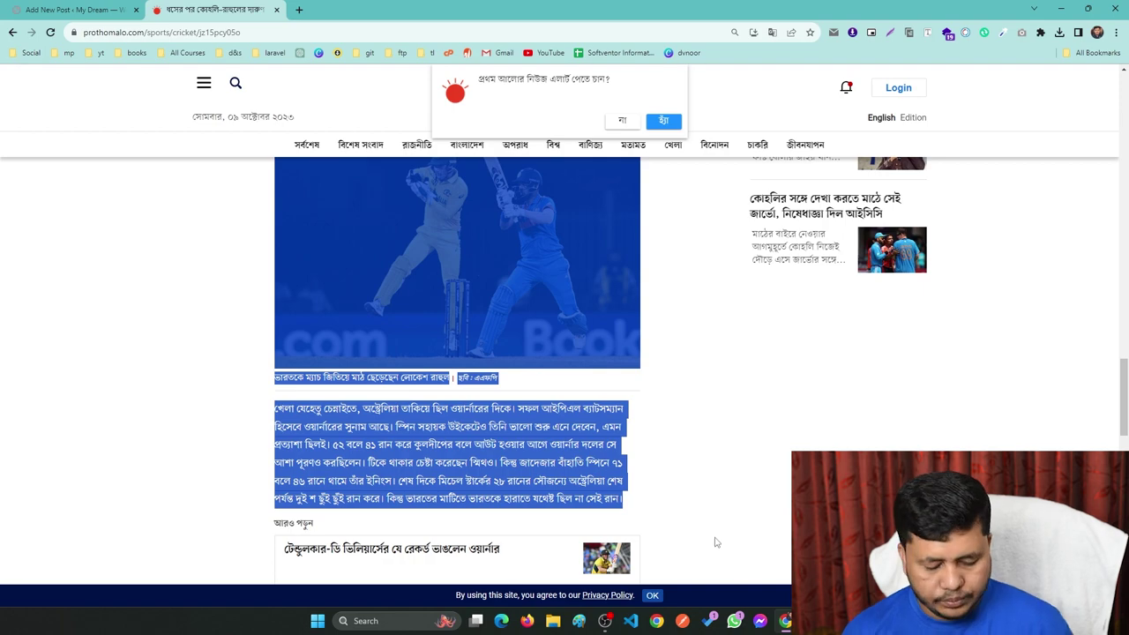
{"action": "left_click", "coordinate": [75, 10]}
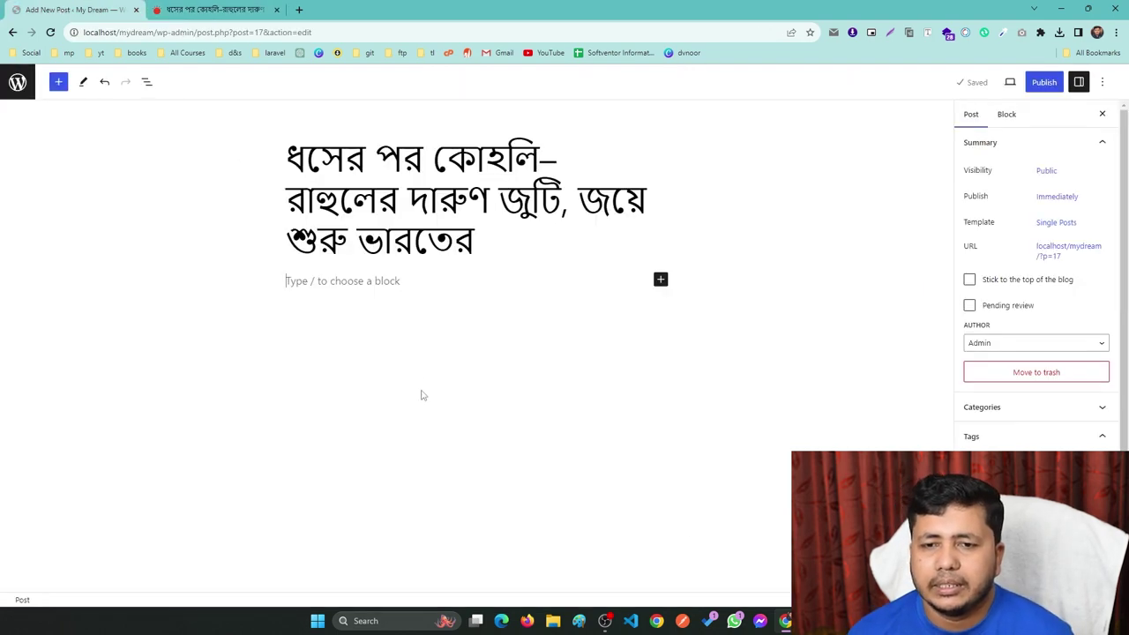
{"action": "left_click", "coordinate": [307, 284]}
{"action": "key", "text": "ctrl+v"}
{"action": "scroll", "coordinate": [441, 411], "scroll_direction": "down", "scroll_amount": 5}
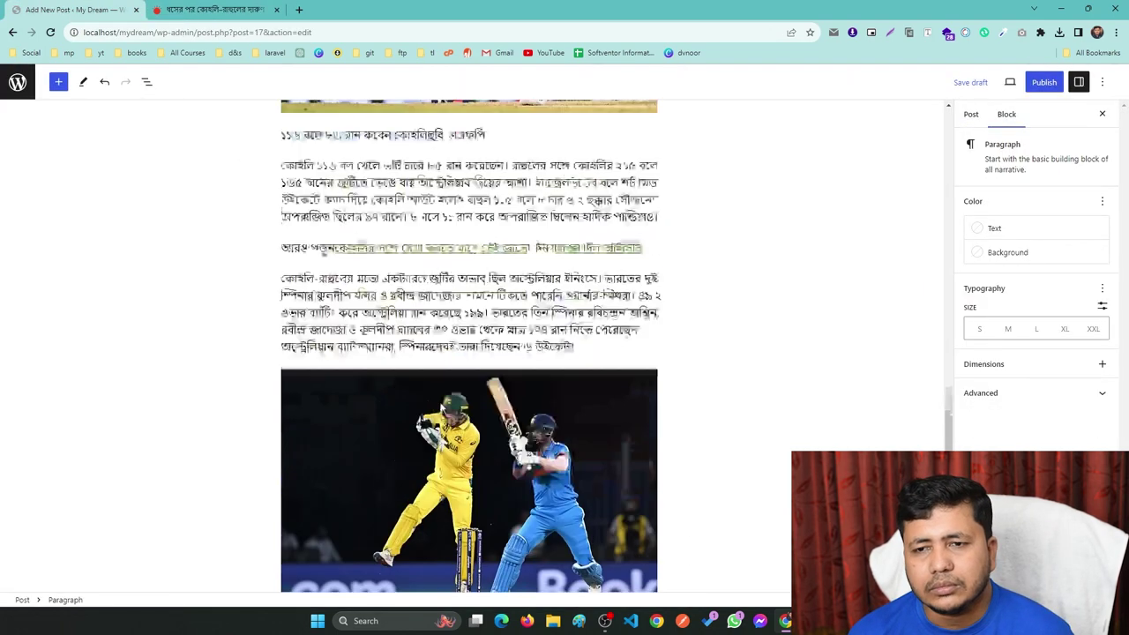
{"action": "scroll", "coordinate": [443, 408], "scroll_direction": "up", "scroll_amount": 15}
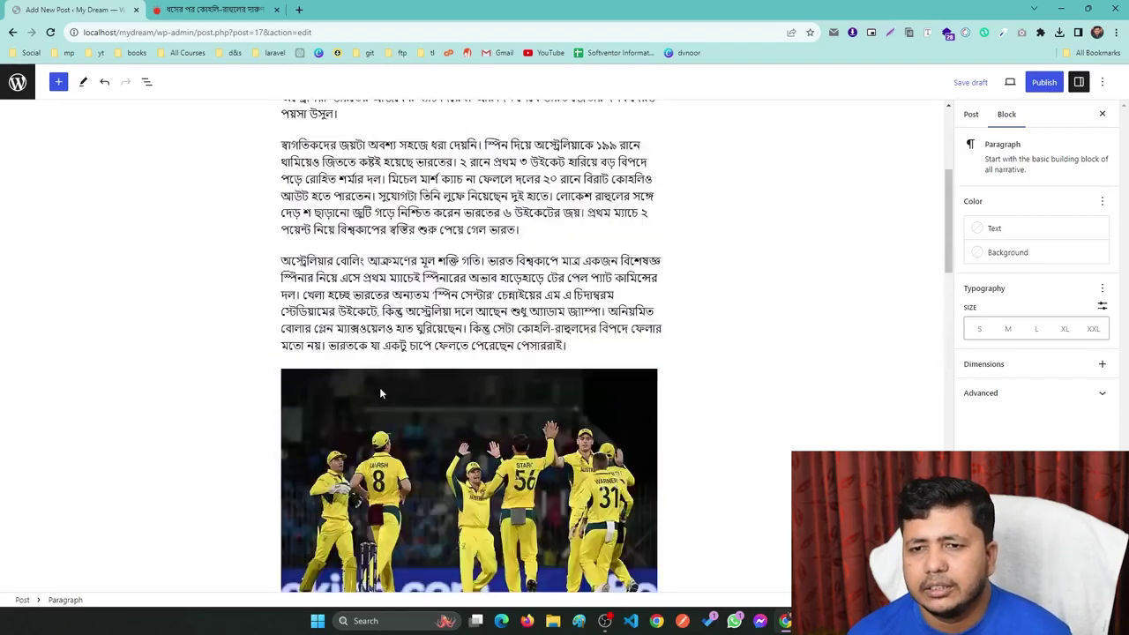
{"action": "scroll", "coordinate": [238, 284], "scroll_direction": "up", "scroll_amount": 1}
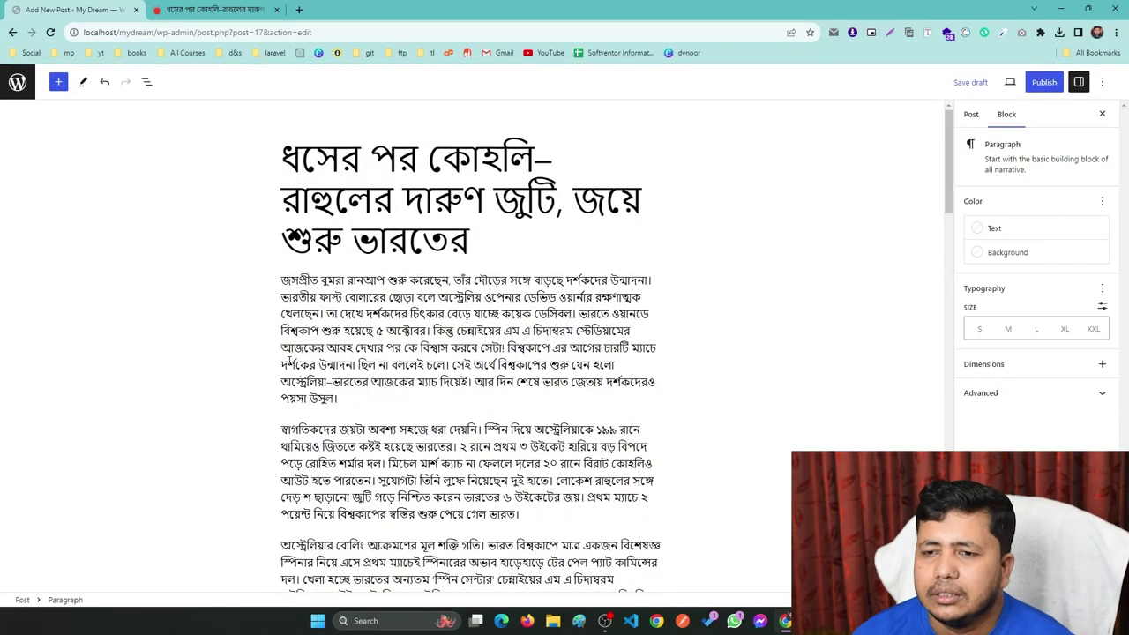
{"action": "scroll", "coordinate": [277, 301], "scroll_direction": "down", "scroll_amount": 7}
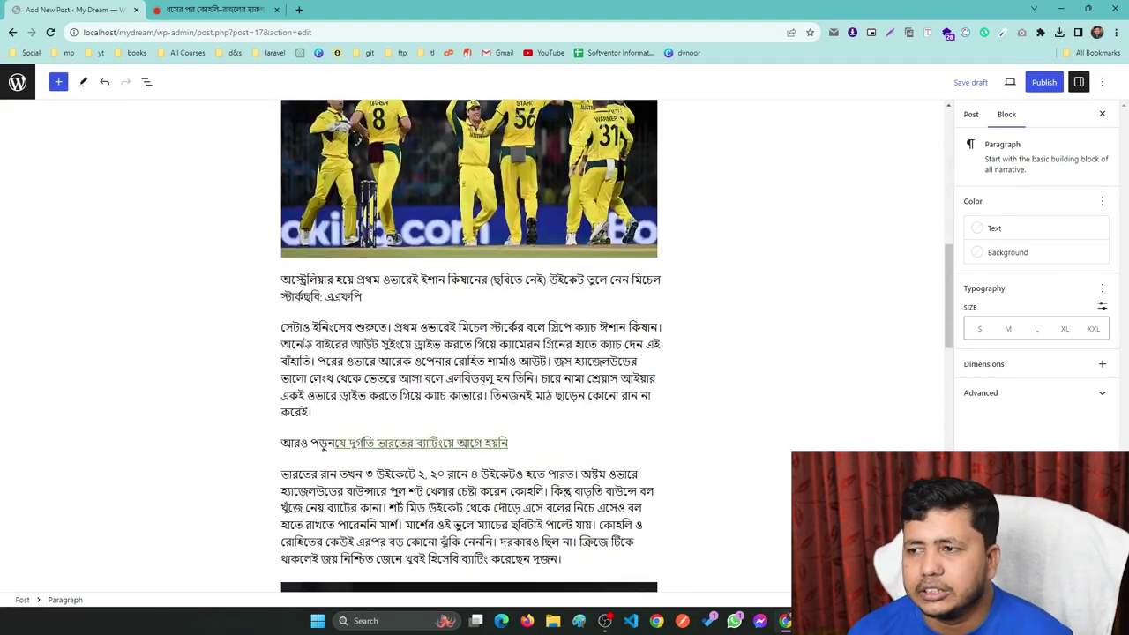
{"action": "scroll", "coordinate": [277, 301], "scroll_direction": "up", "scroll_amount": 5}
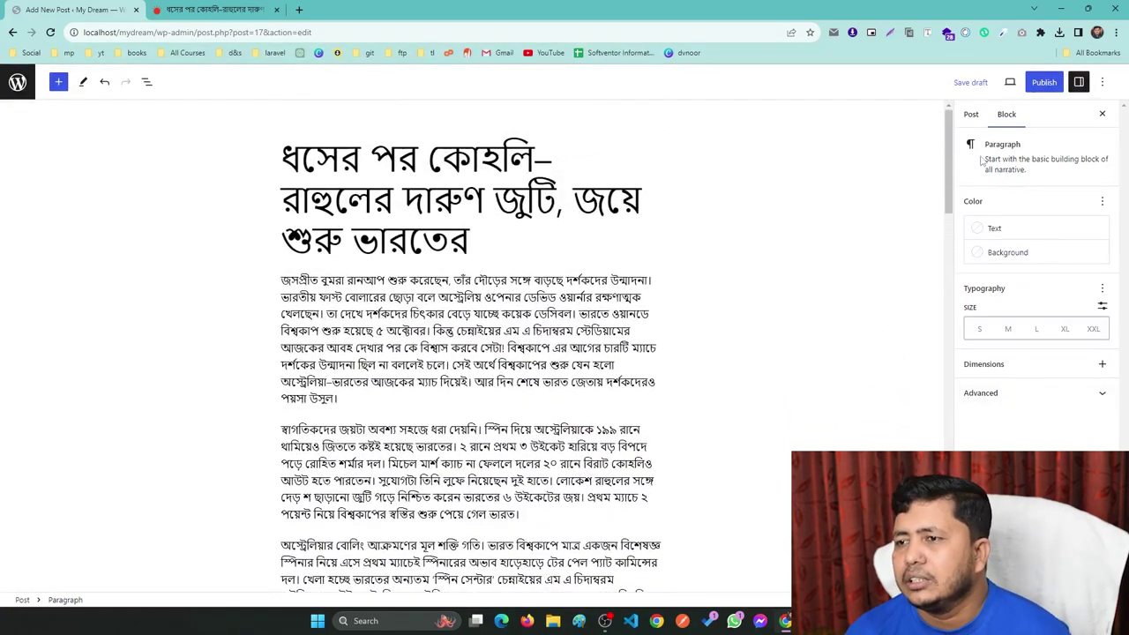
Step: Show the post settings and check the date and time options for scheduling its publication
{"action": "left_click", "coordinate": [973, 115]}
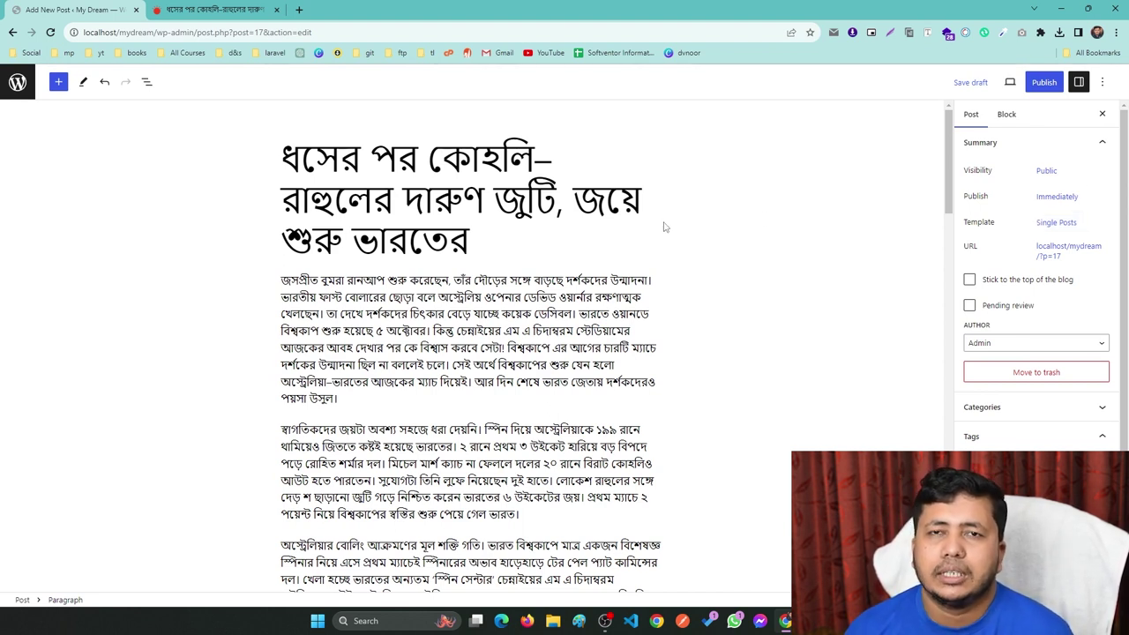
{"action": "left_click", "coordinate": [1066, 201]}
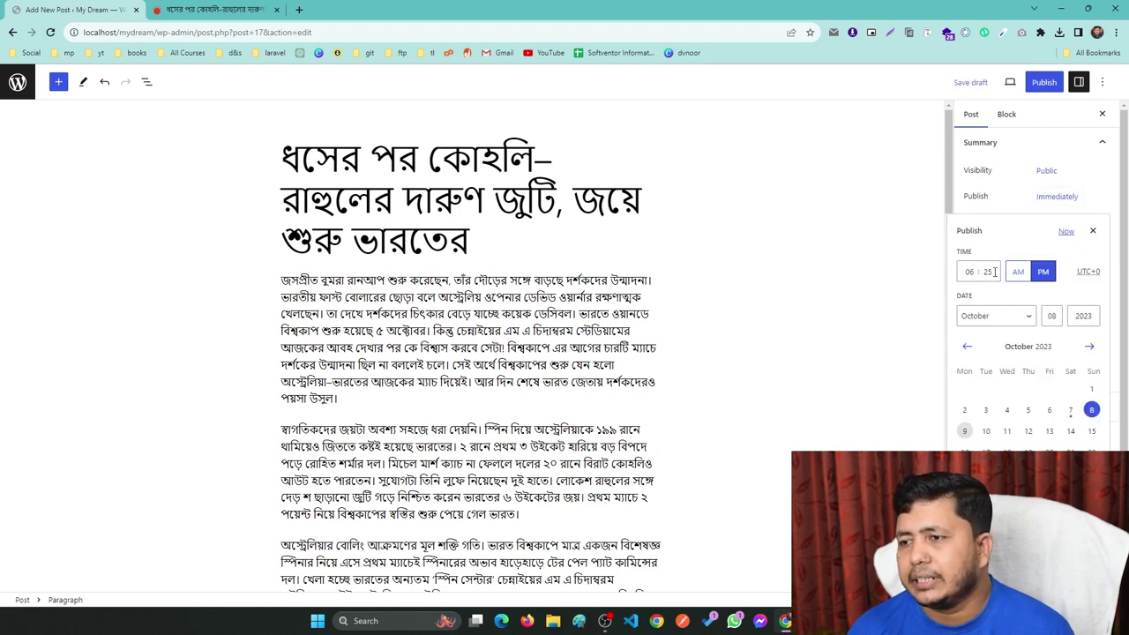
{"action": "left_click", "coordinate": [1013, 202]}
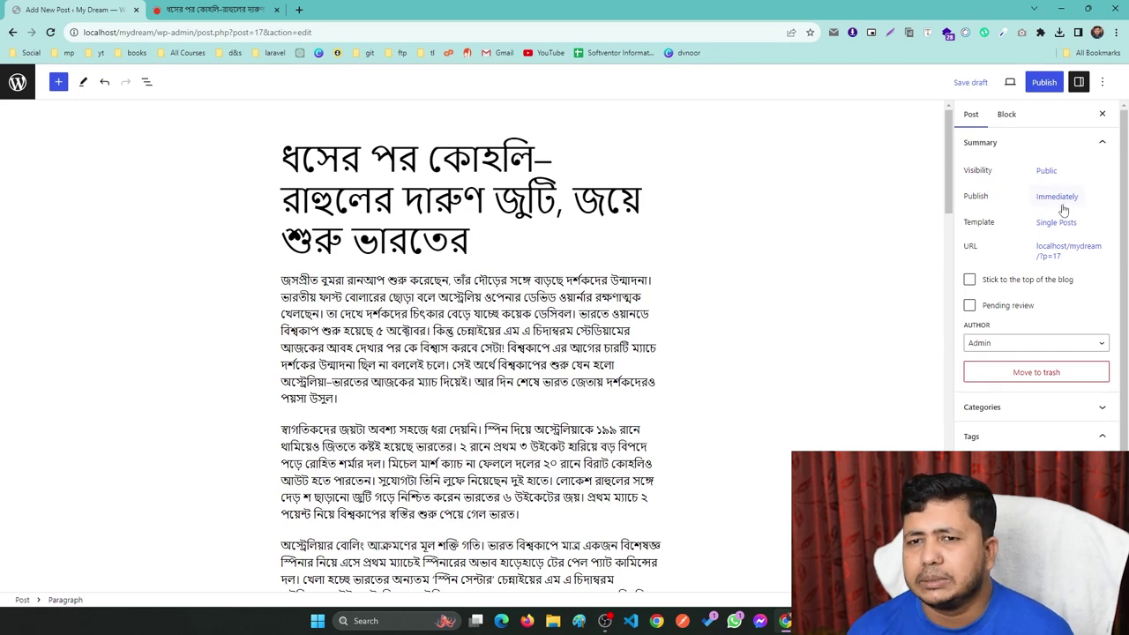
Step: Look through the text and image layout of the source article on Prothom Alo, and return to the post
{"action": "left_click", "coordinate": [220, 10]}
{"action": "scroll", "coordinate": [397, 318], "scroll_direction": "down", "scroll_amount": 5}
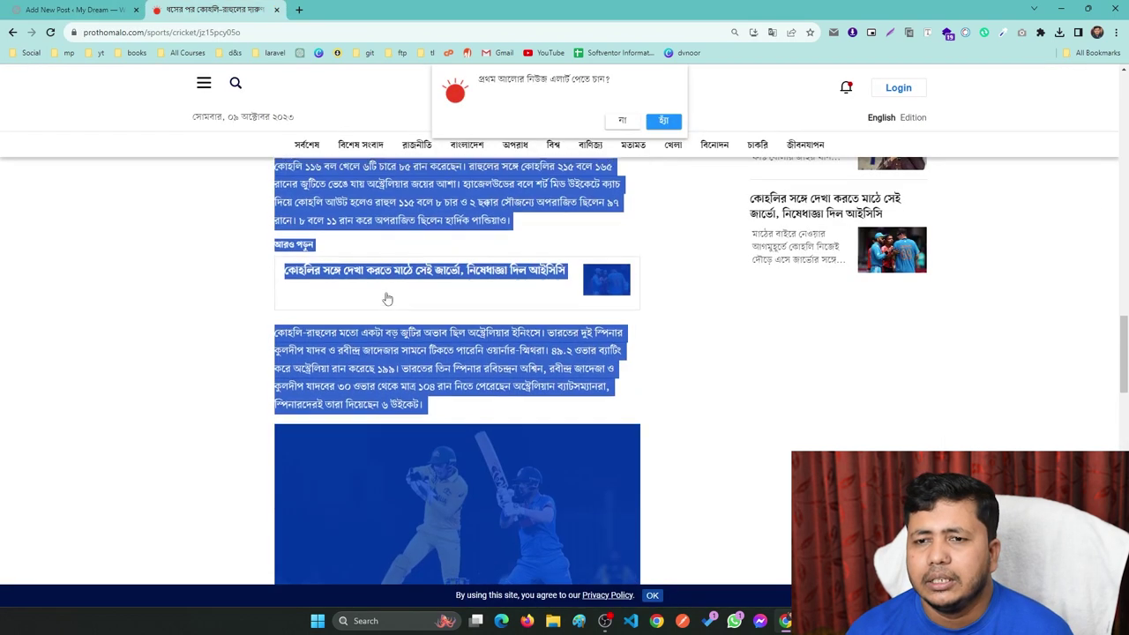
{"action": "left_click", "coordinate": [188, 323]}
{"action": "scroll", "coordinate": [265, 309], "scroll_direction": "down", "scroll_amount": 5}
{"action": "scroll", "coordinate": [277, 301], "scroll_direction": "up", "scroll_amount": 10}
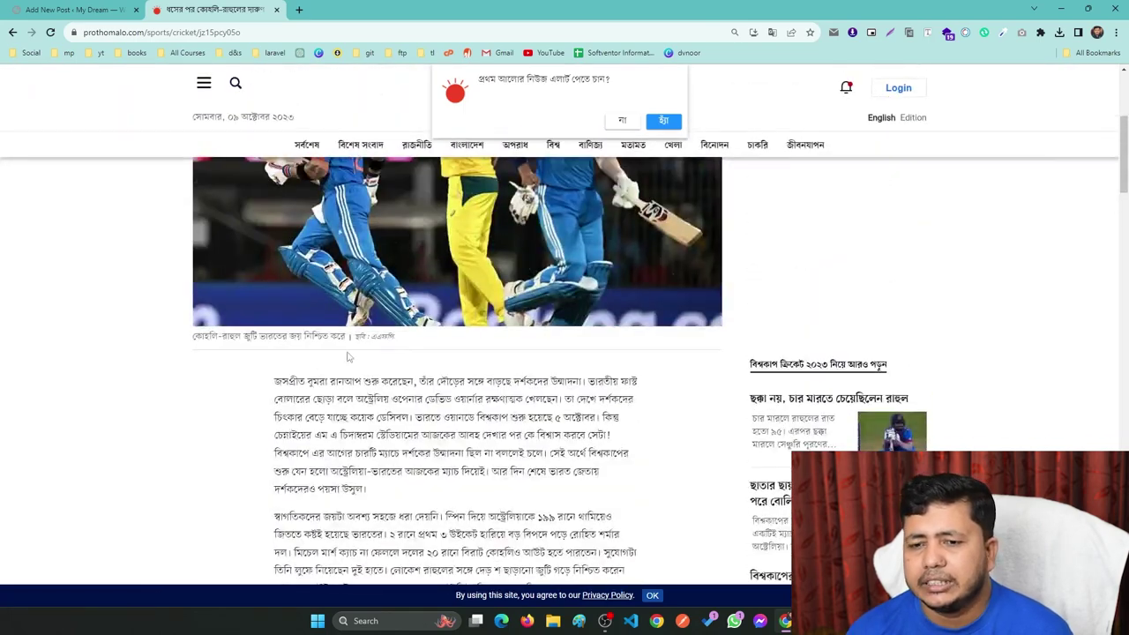
{"action": "scroll", "coordinate": [348, 357], "scroll_direction": "down", "scroll_amount": 5}
{"action": "left_click", "coordinate": [64, 8]}
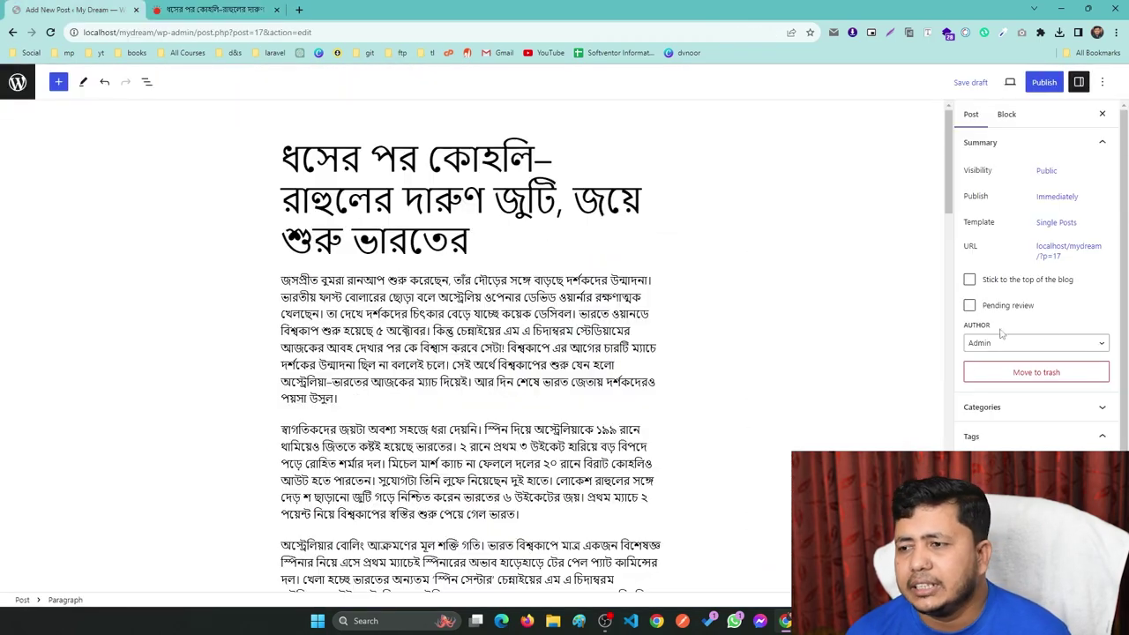
Step: Check which templates are available for the post without choosing another one
{"action": "left_click", "coordinate": [1052, 228]}
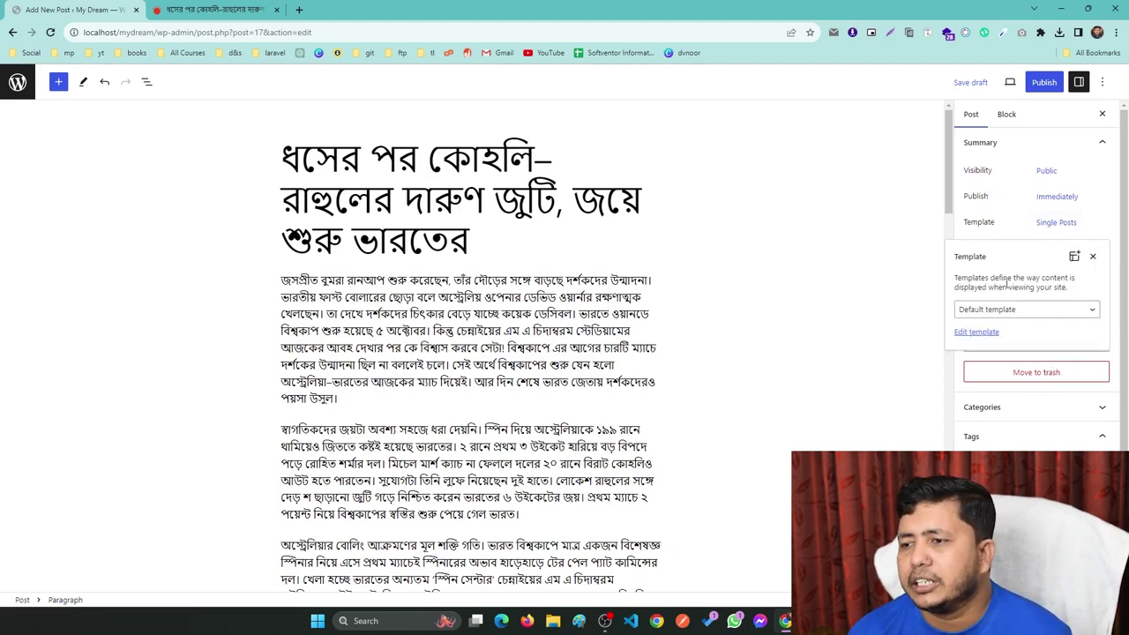
{"action": "left_click", "coordinate": [1046, 310]}
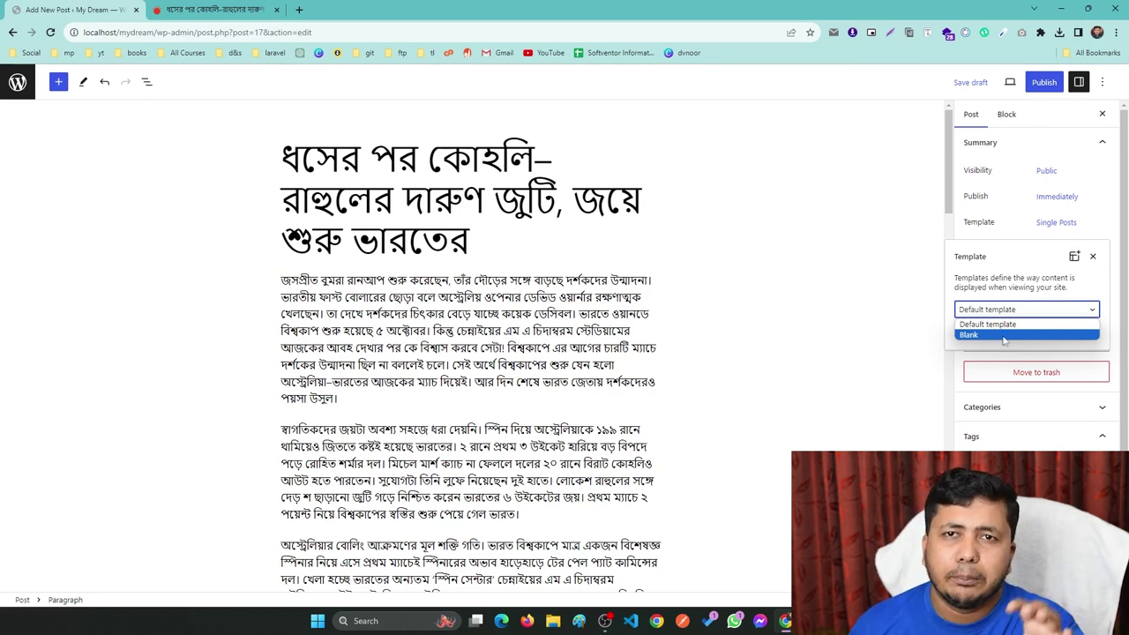
{"action": "left_click", "coordinate": [898, 352]}
{"action": "left_click", "coordinate": [857, 327]}
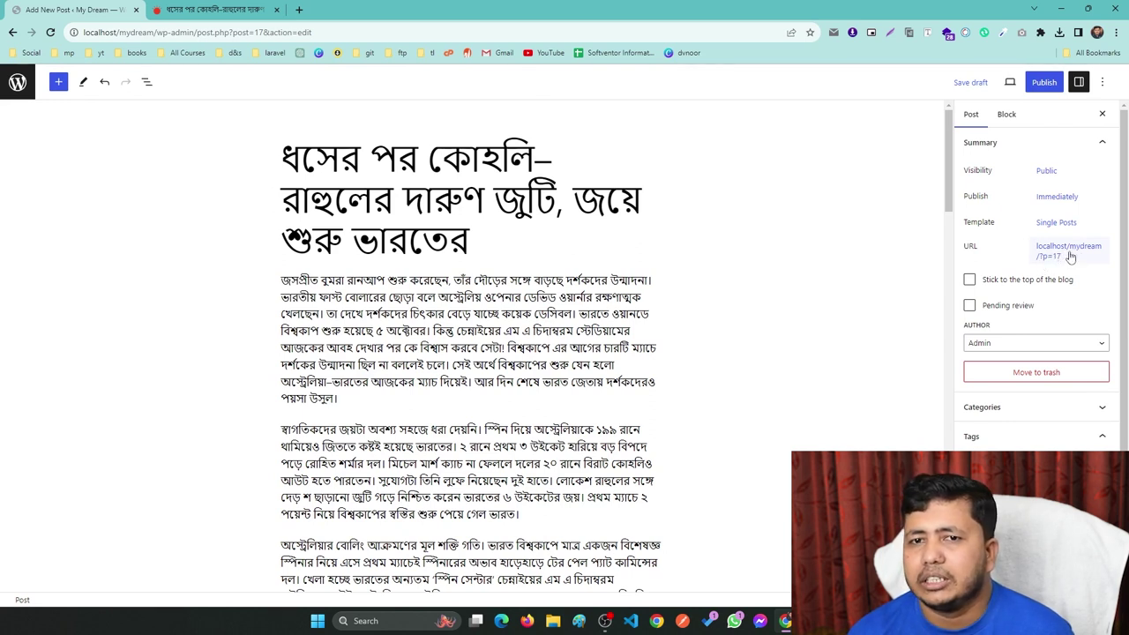
Step: Decline the news alert prompt on the Prothom Alo article and examine the category and slug parts of its URL
{"action": "left_click", "coordinate": [214, 8]}
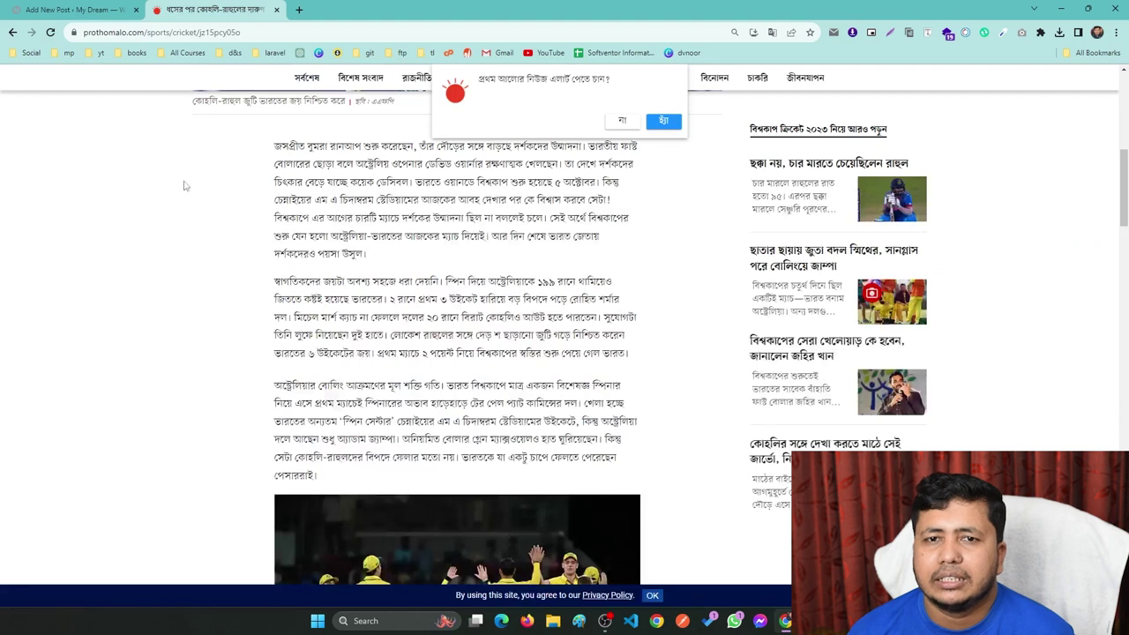
{"action": "left_click", "coordinate": [622, 121]}
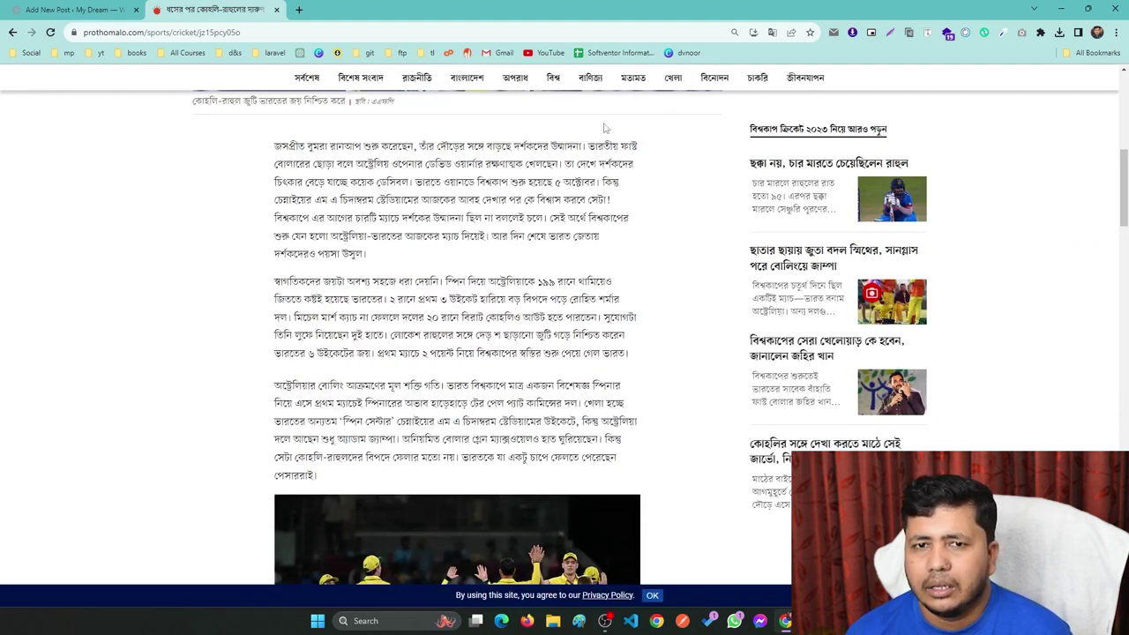
{"action": "left_click", "coordinate": [166, 32]}
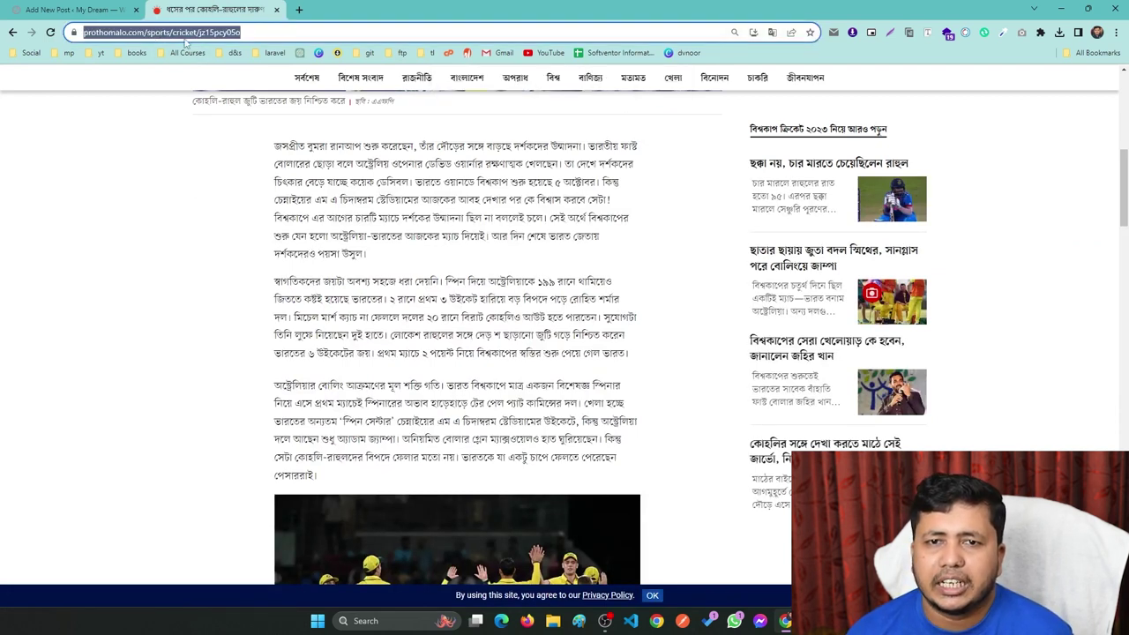
{"action": "left_click", "coordinate": [250, 33]}
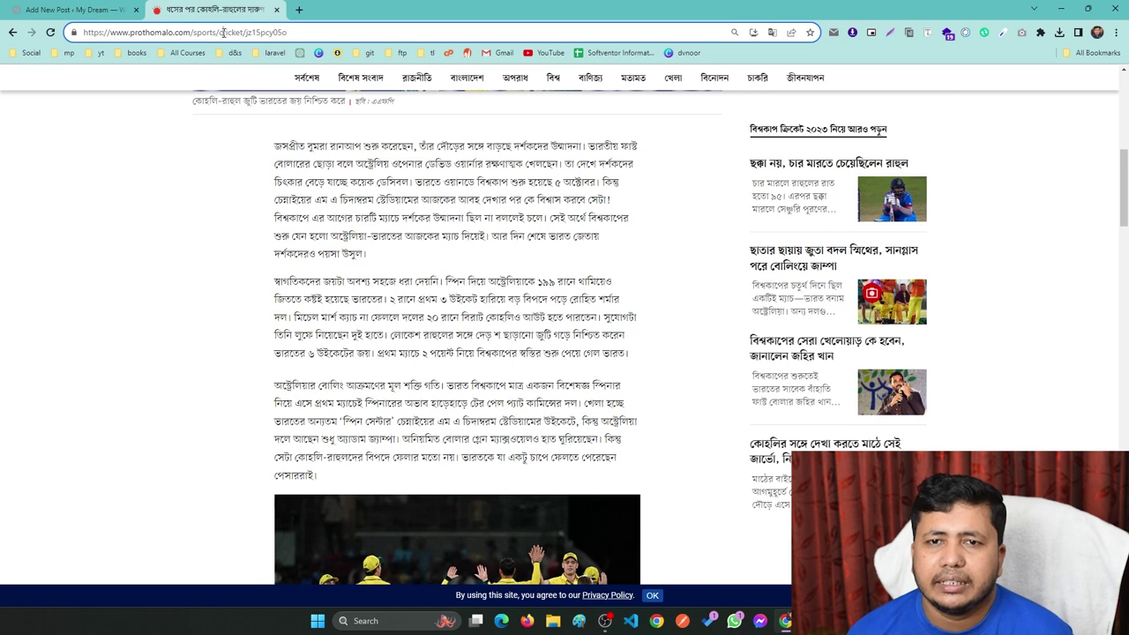
{"action": "left_click_drag", "start_coordinate": [222, 32], "coordinate": [248, 33]}
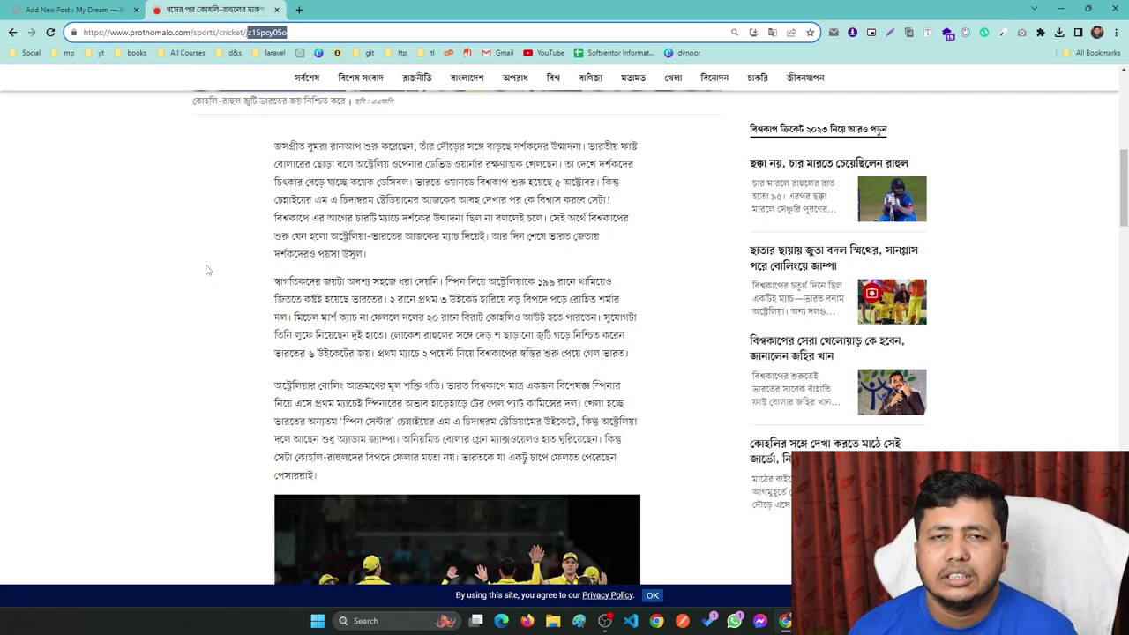
Step: Open the site's Permalink Settings in a separate browser tab placed before the post editor and check the permalink structure
{"action": "left_click", "coordinate": [54, 9]}
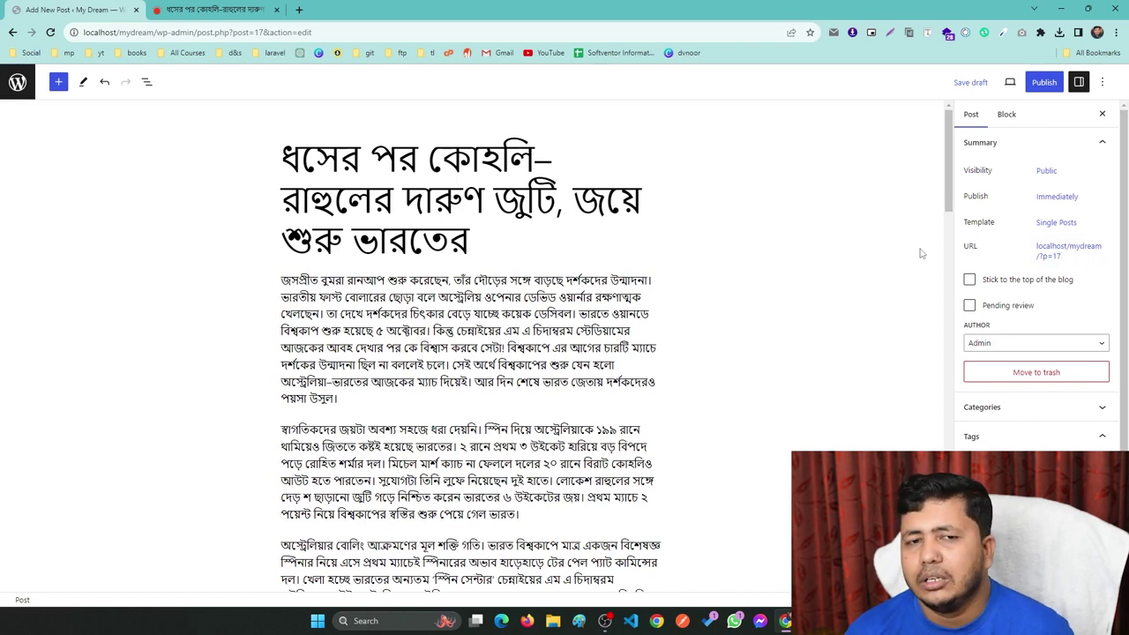
{"action": "middle_click", "coordinate": [18, 87]}
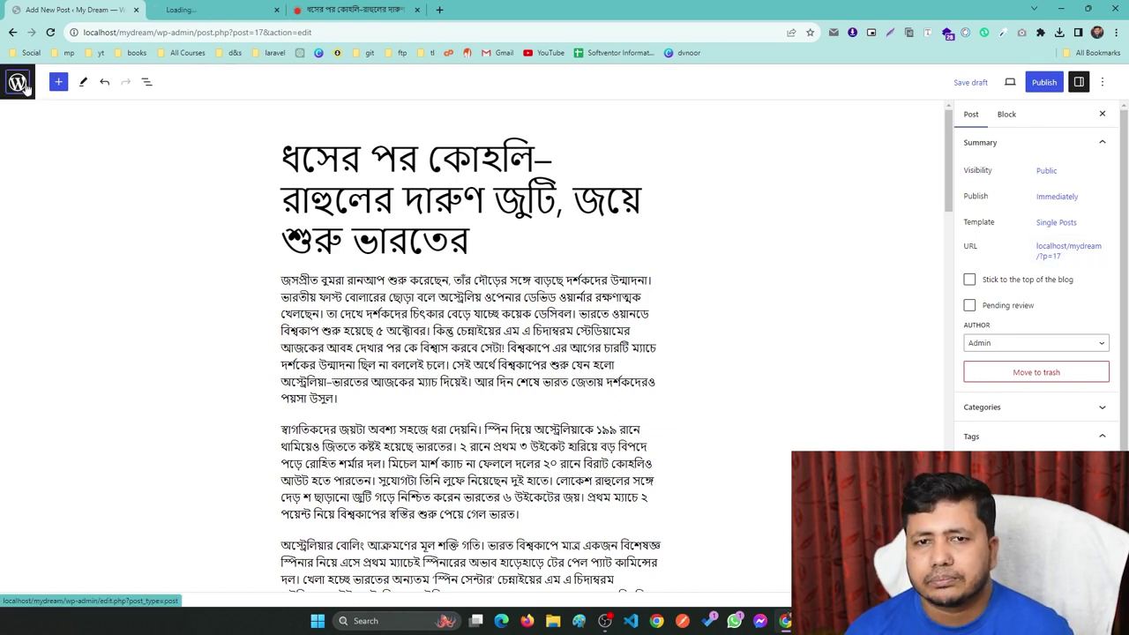
{"action": "left_click_drag", "start_coordinate": [216, 8], "coordinate": [75, 8]}
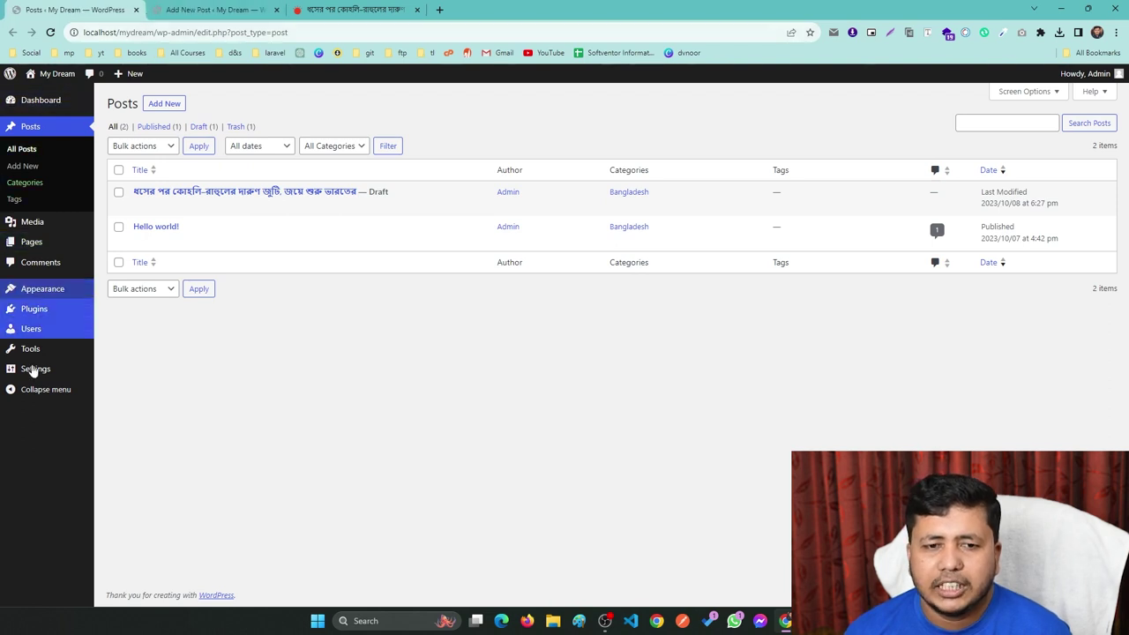
{"action": "mouse_move", "coordinate": [46, 372]}
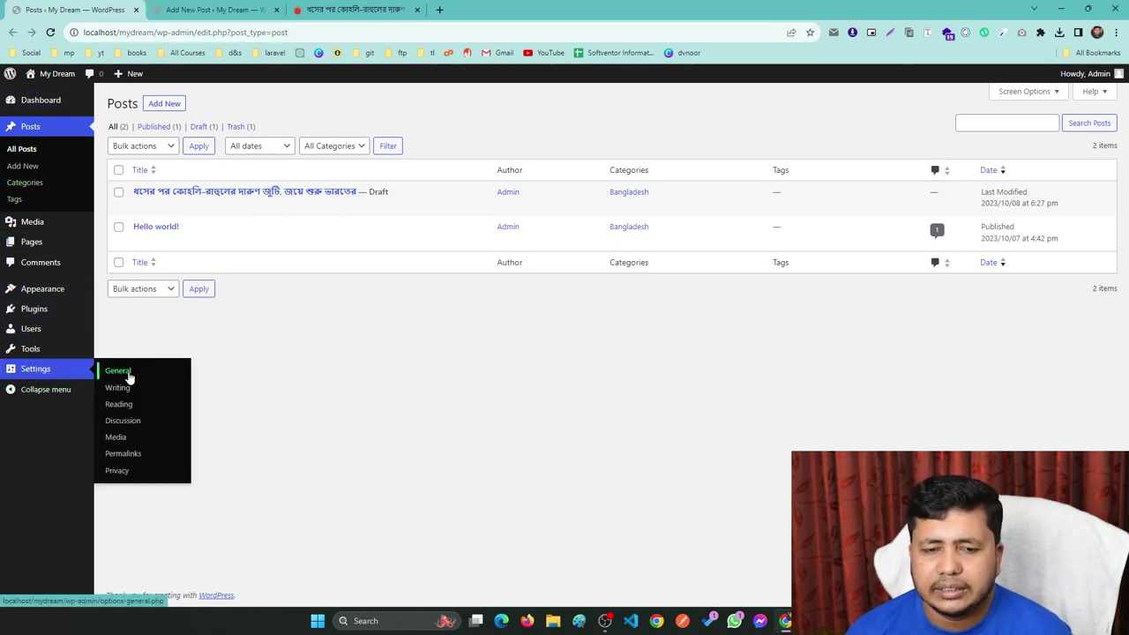
{"action": "left_click", "coordinate": [123, 455]}
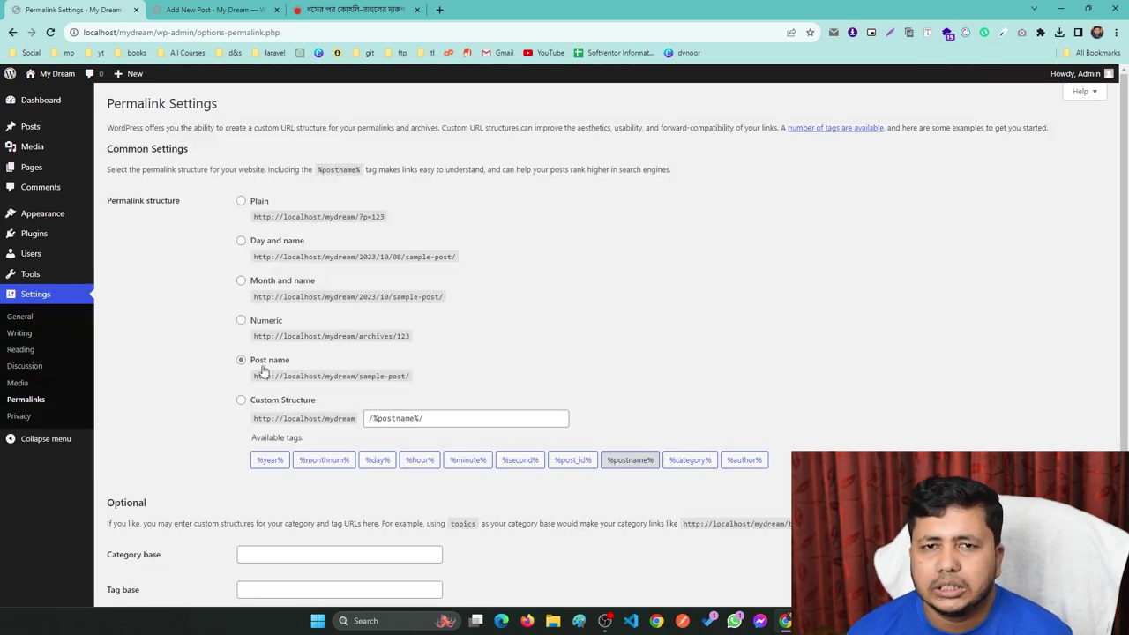
Step: Return to the post editor and save the post as a draft
{"action": "left_click", "coordinate": [212, 9]}
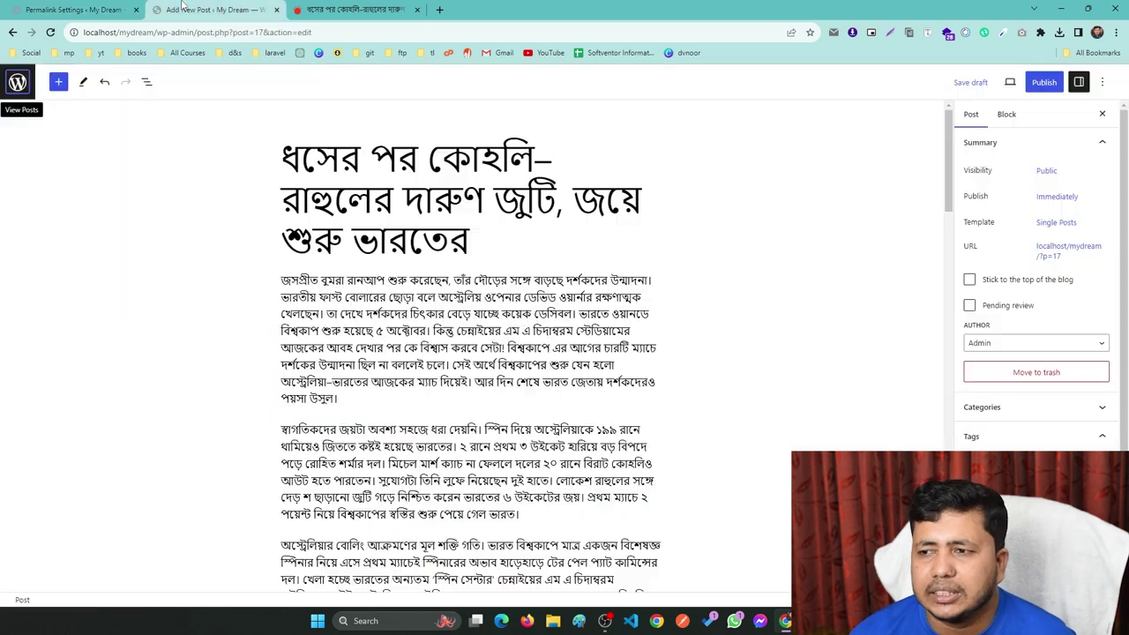
{"action": "key", "text": "ctrl+s"}
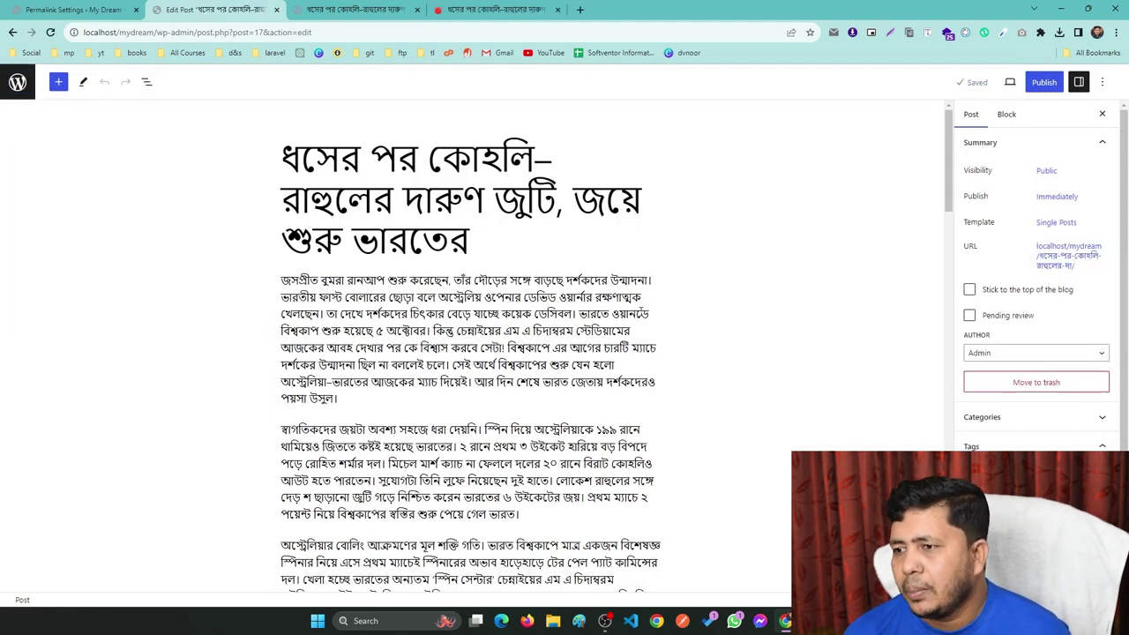
Step: Inspect the post's permalink slug in its URL settings, and close them
{"action": "middle_click", "coordinate": [1075, 261]}
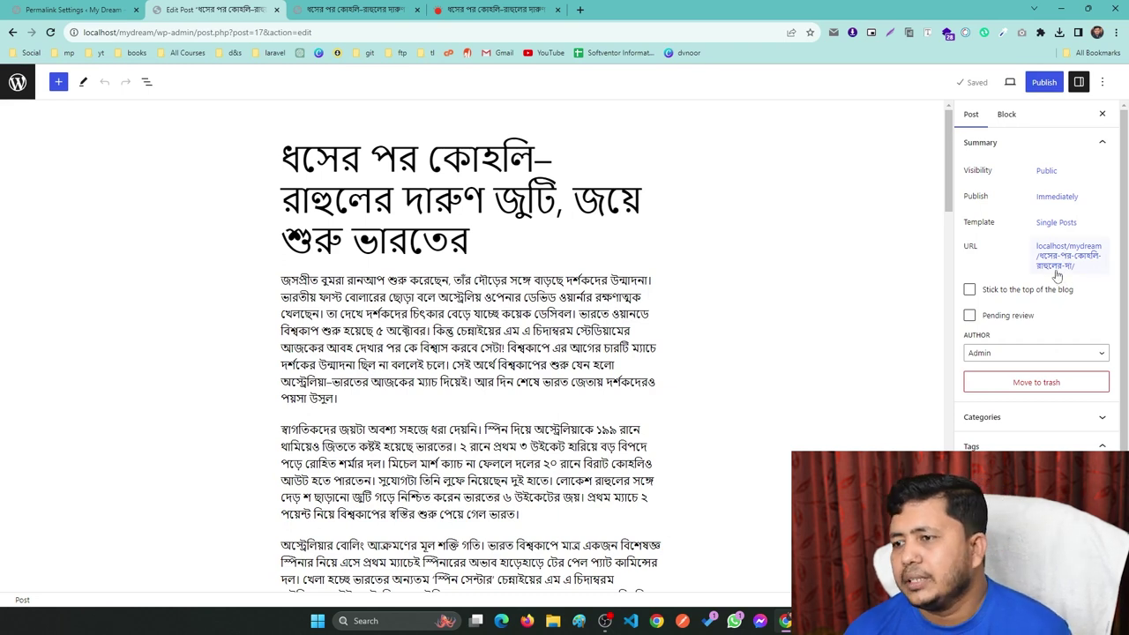
{"action": "left_click", "coordinate": [1075, 255]}
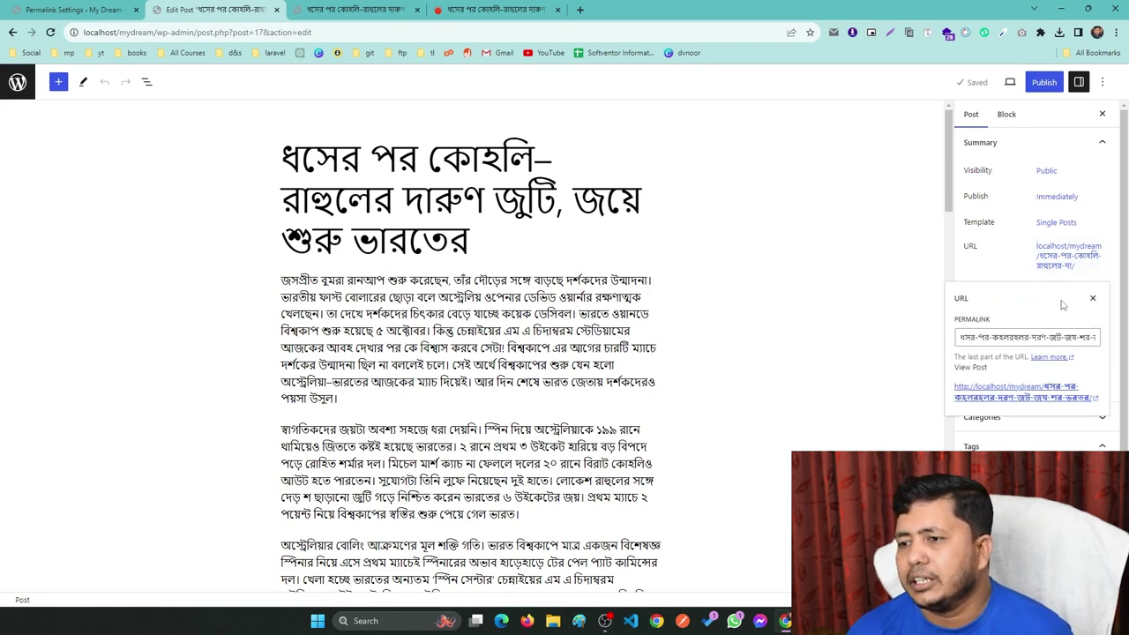
{"action": "left_click_drag", "start_coordinate": [1021, 337], "coordinate": [1099, 337]}
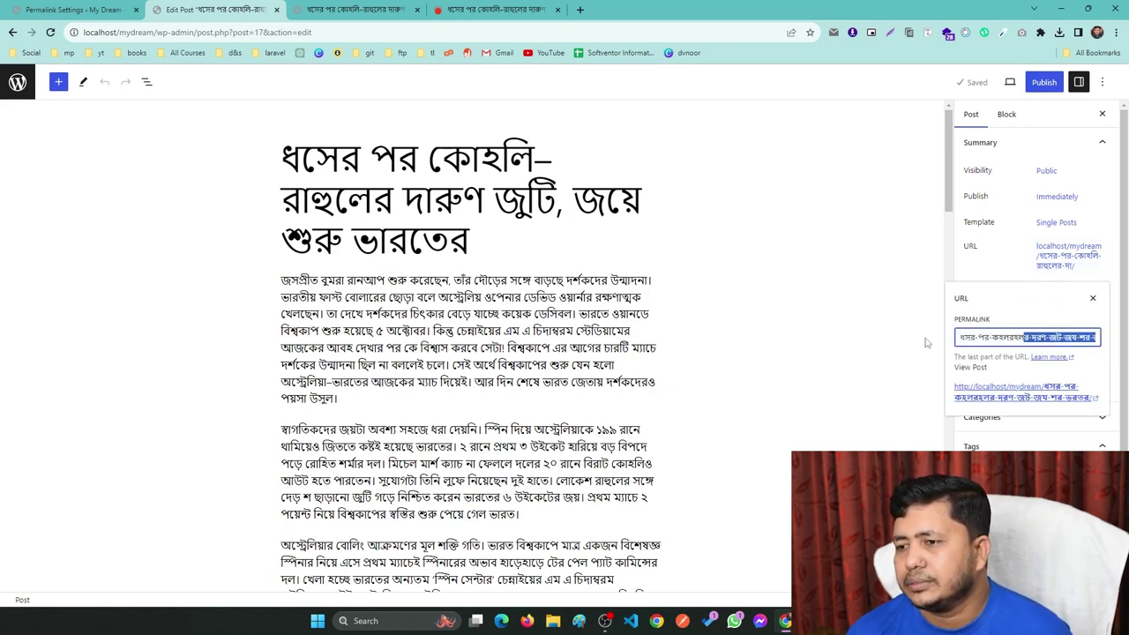
{"action": "left_click", "coordinate": [1093, 300]}
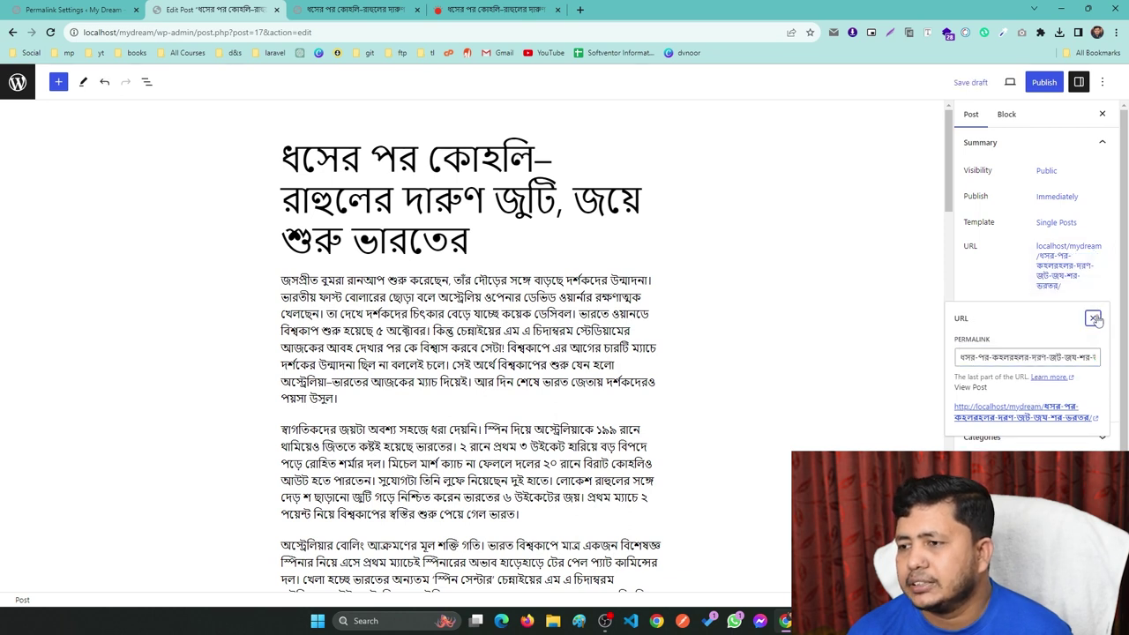
{"action": "left_click", "coordinate": [1093, 318]}
{"action": "left_click", "coordinate": [883, 342]}
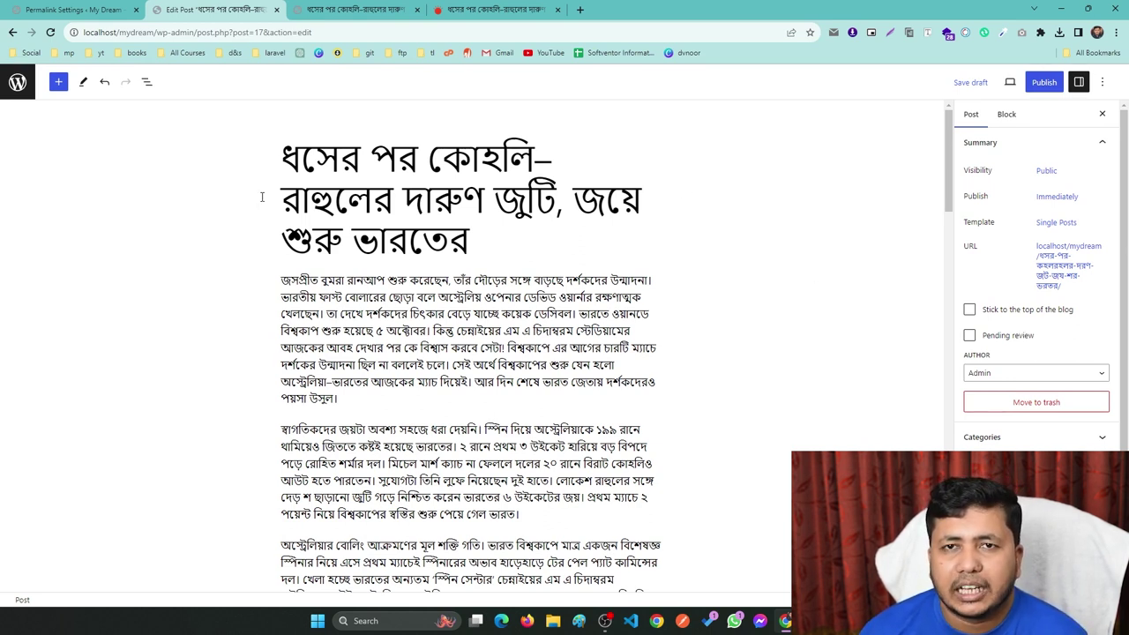
Step: Assign the post to the Spots category and remove it from the Bangladesh category
{"action": "scroll", "coordinate": [1008, 340], "scroll_direction": "down", "scroll_amount": 2}
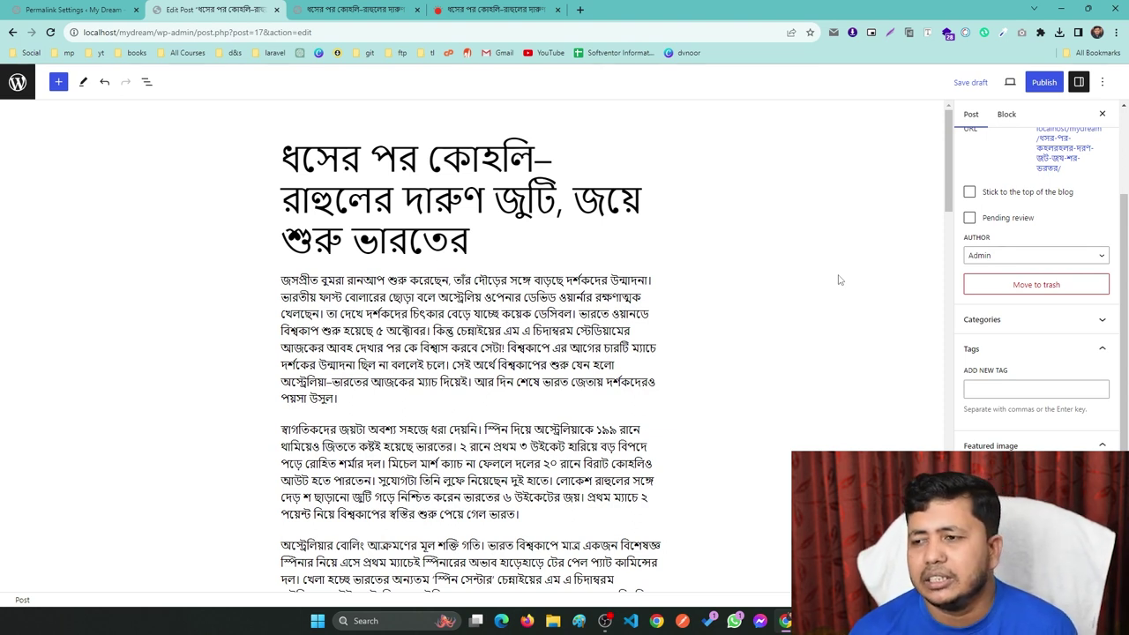
{"action": "left_click", "coordinate": [1001, 261]}
{"action": "scroll", "coordinate": [988, 270], "scroll_direction": "down", "scroll_amount": 1}
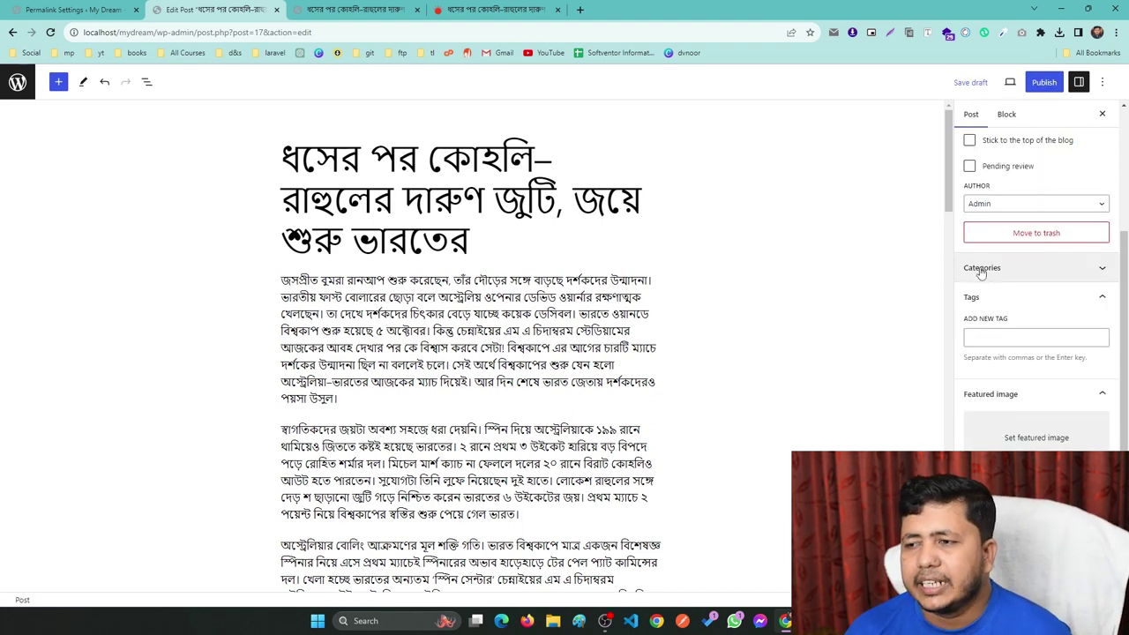
{"action": "left_click", "coordinate": [992, 272]}
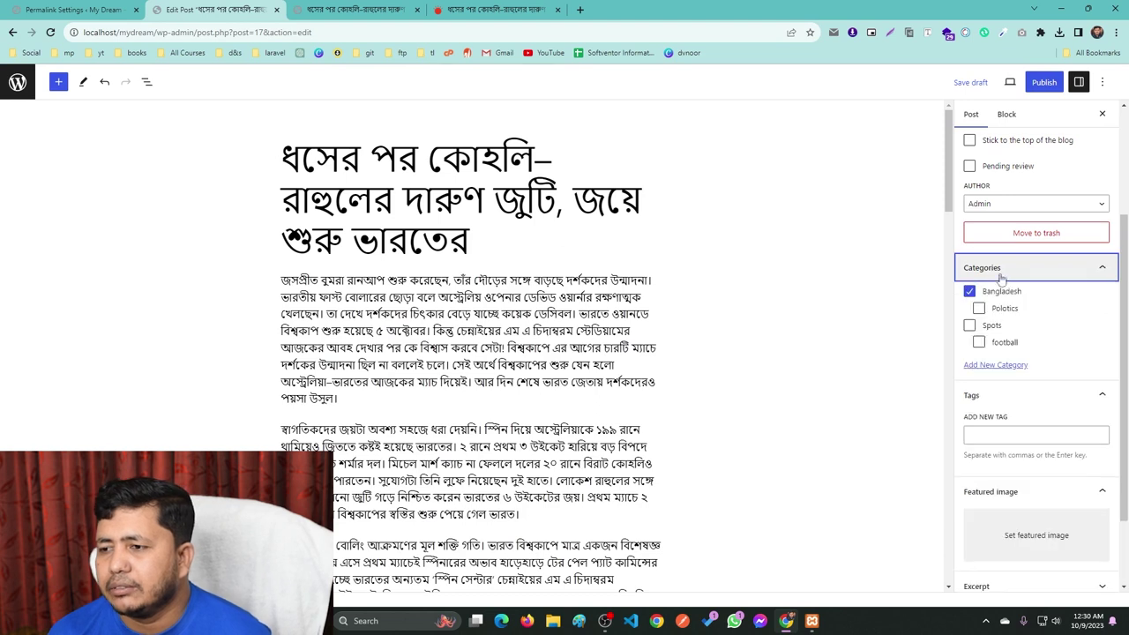
{"action": "left_click", "coordinate": [970, 291]}
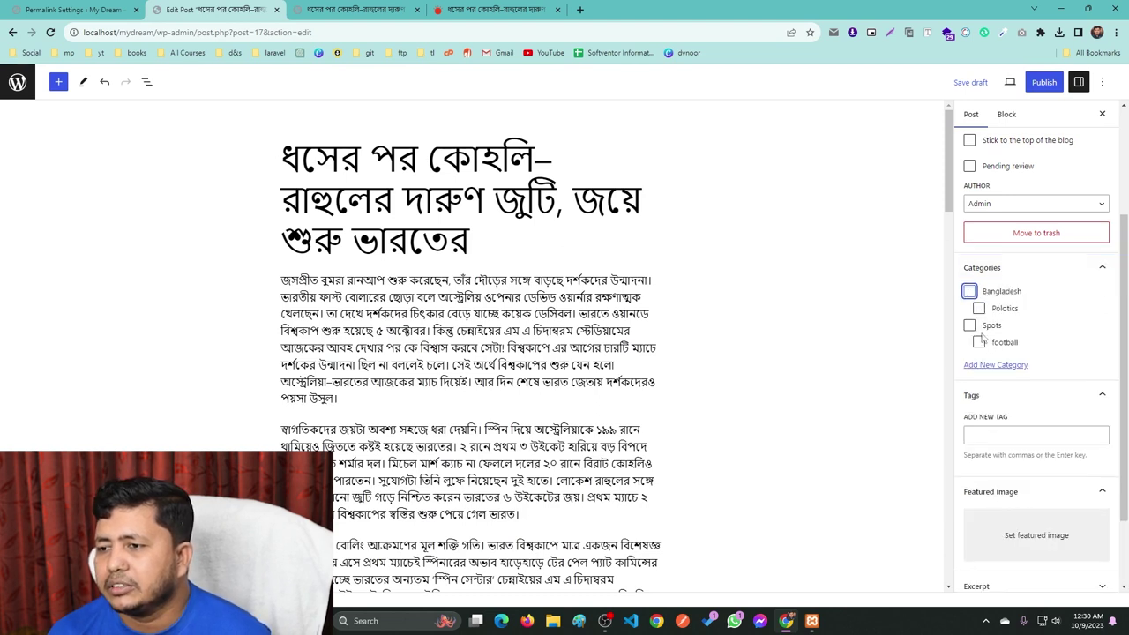
{"action": "left_click", "coordinate": [970, 326]}
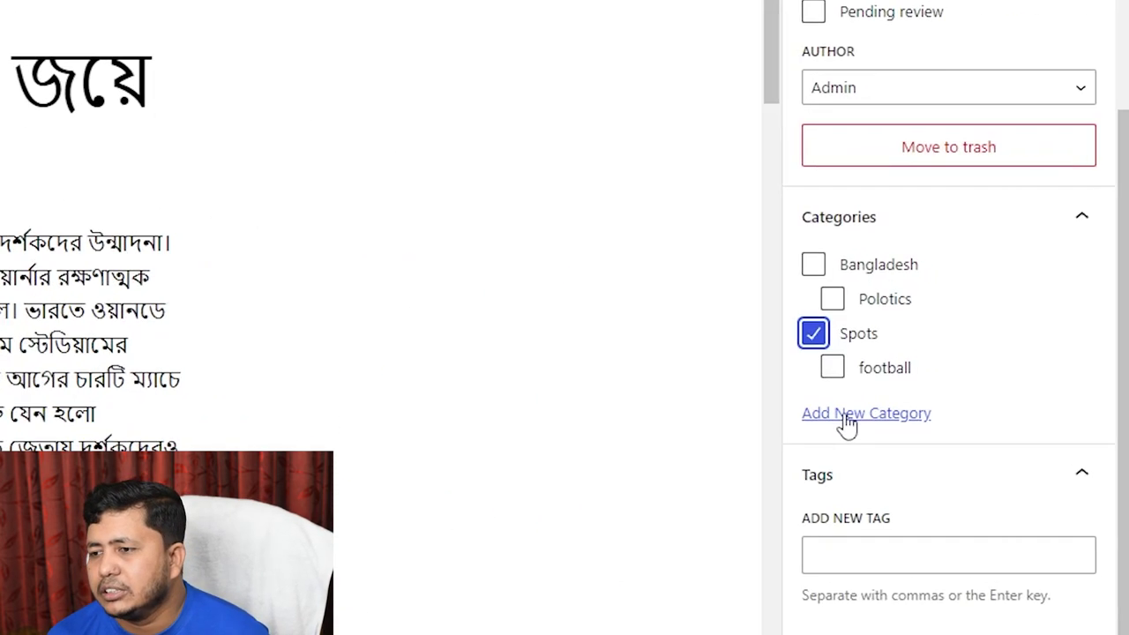
Step: Create a new category named cricket under the parent category Spots from the post's category settings
{"action": "left_click", "coordinate": [986, 370]}
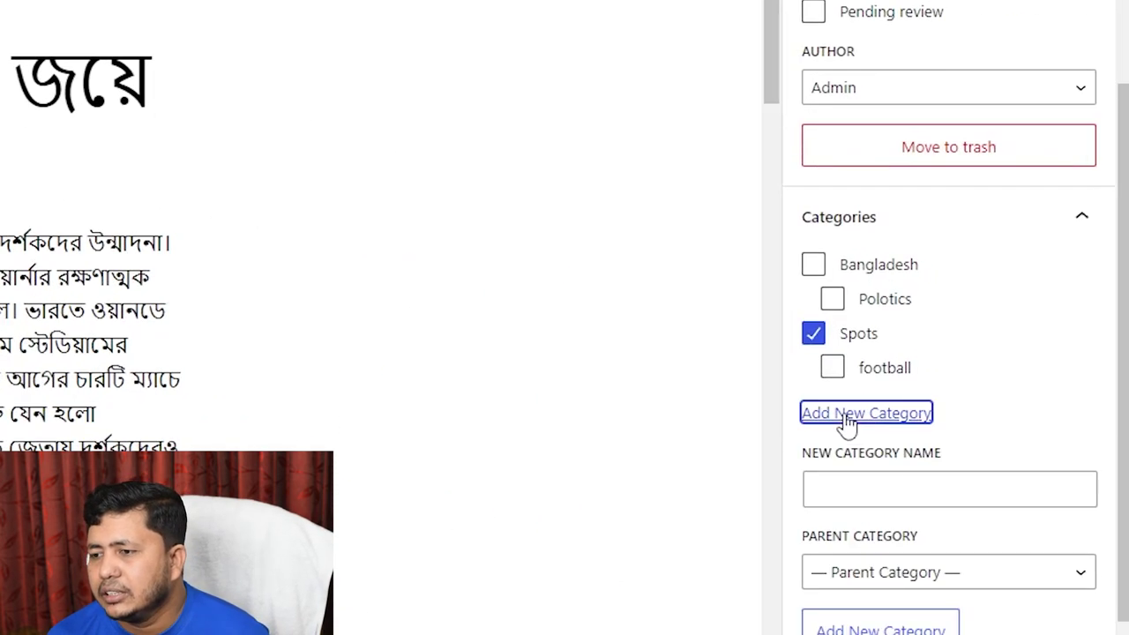
{"action": "left_click", "coordinate": [852, 492]}
{"action": "type", "text": "c"}
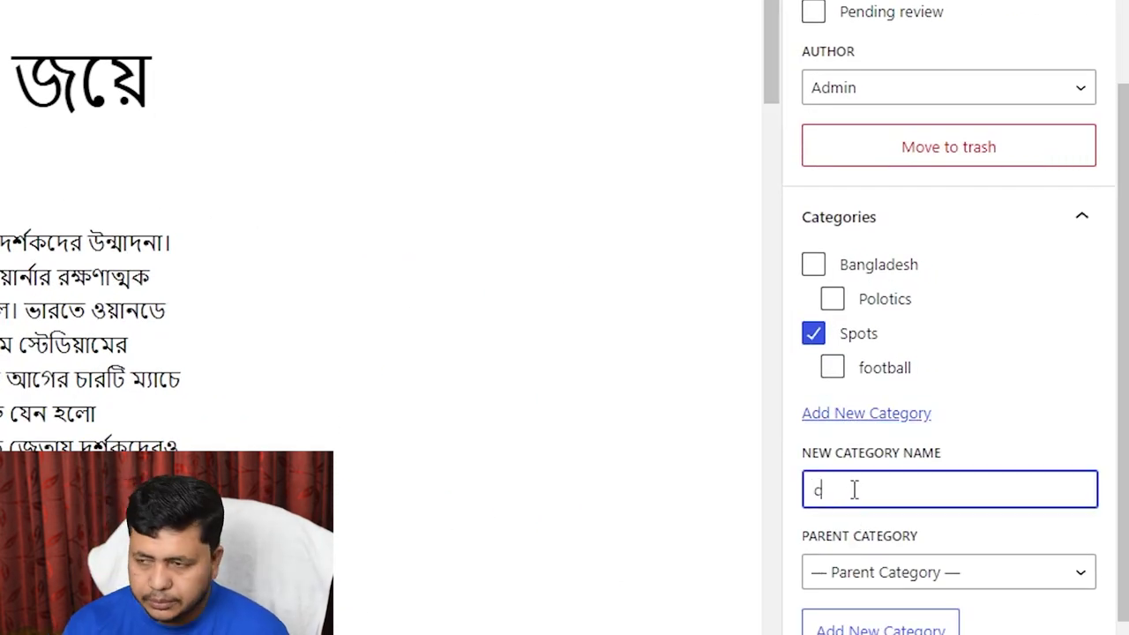
{"action": "type", "text": "ricket"}
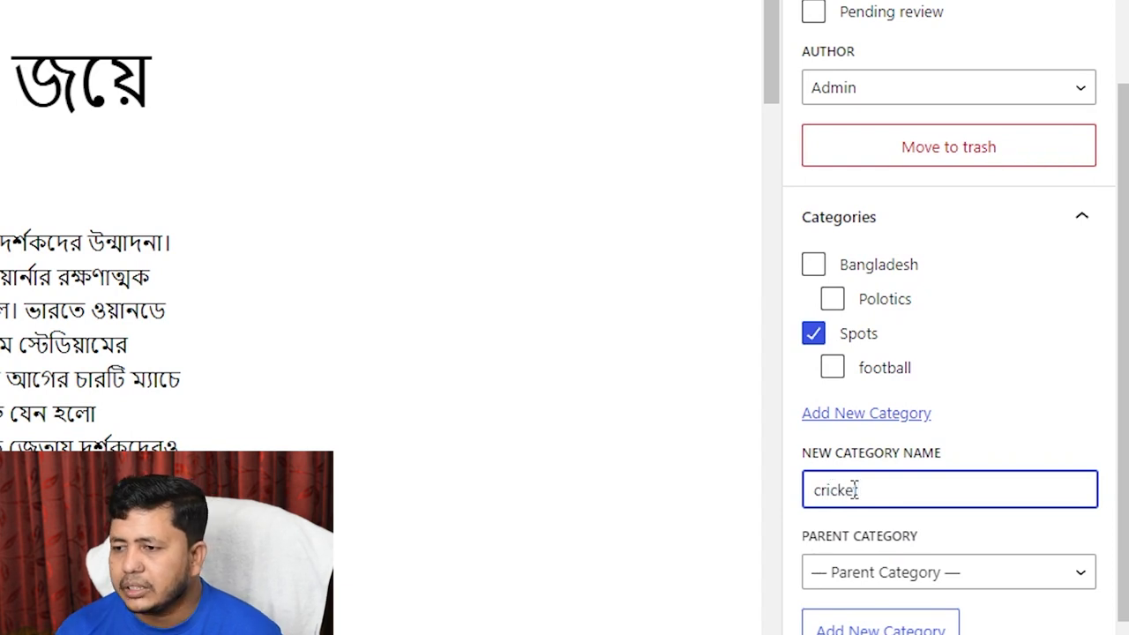
{"action": "left_click", "coordinate": [919, 574]}
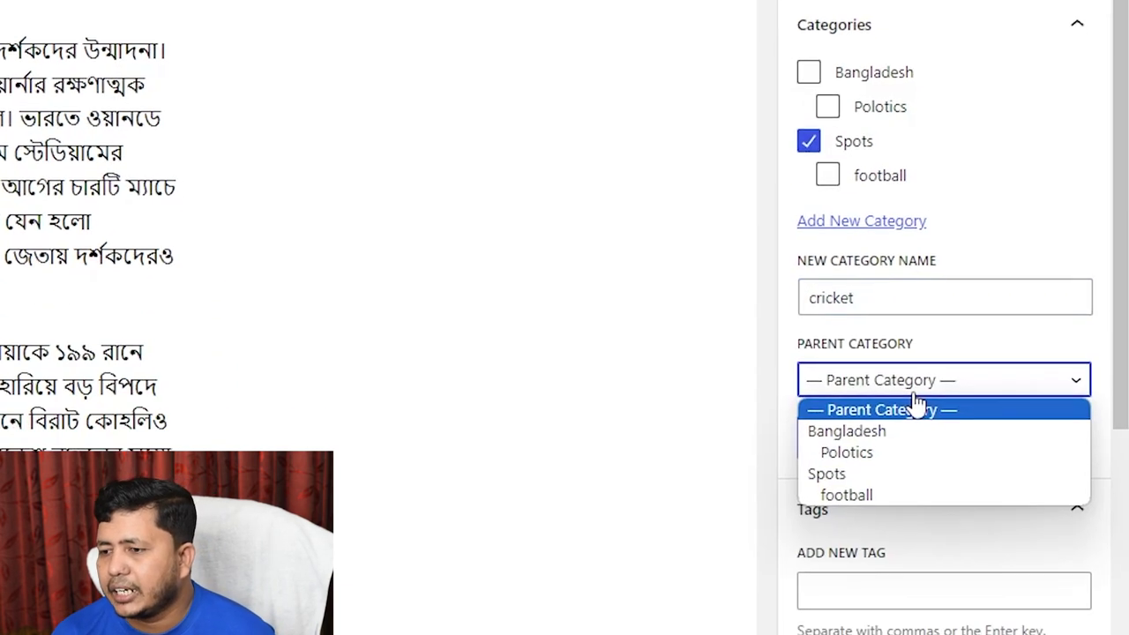
{"action": "left_click", "coordinate": [844, 476]}
{"action": "left_click", "coordinate": [855, 457]}
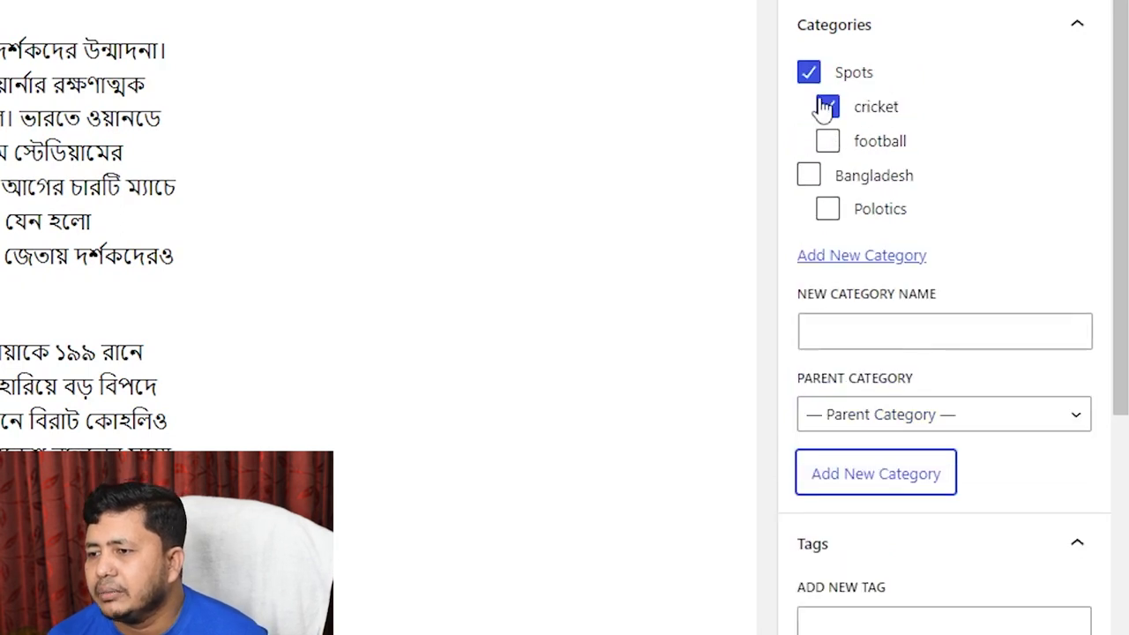
{"action": "scroll", "coordinate": [827, 159], "scroll_direction": "up", "scroll_amount": 1}
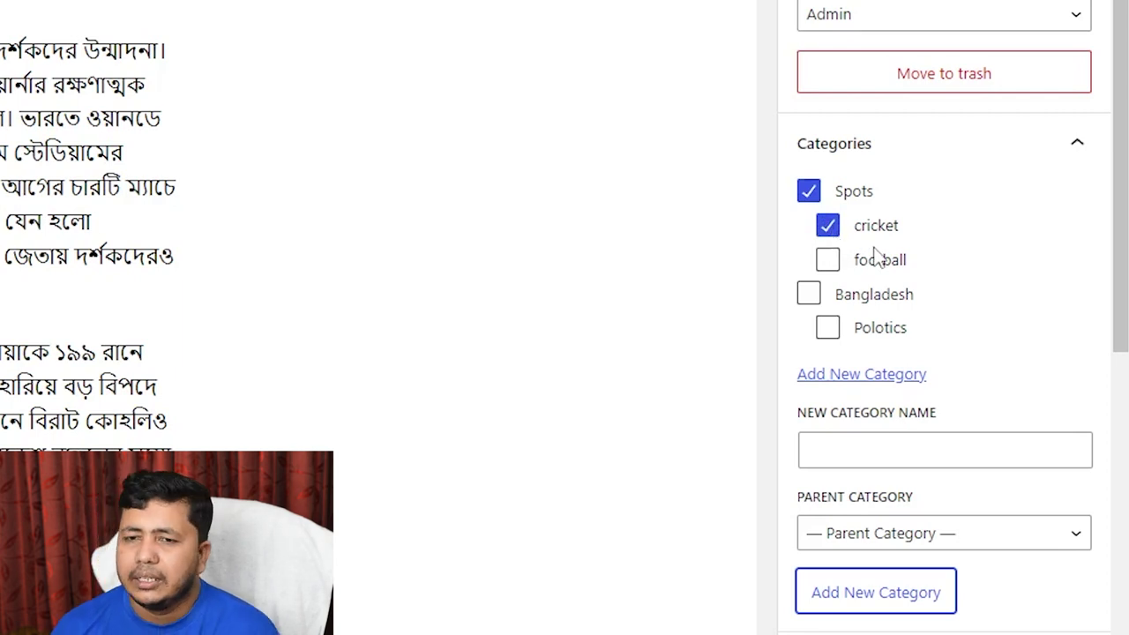
Step: Add the tag india to the post
{"action": "scroll", "coordinate": [1029, 297], "scroll_direction": "down", "scroll_amount": 3}
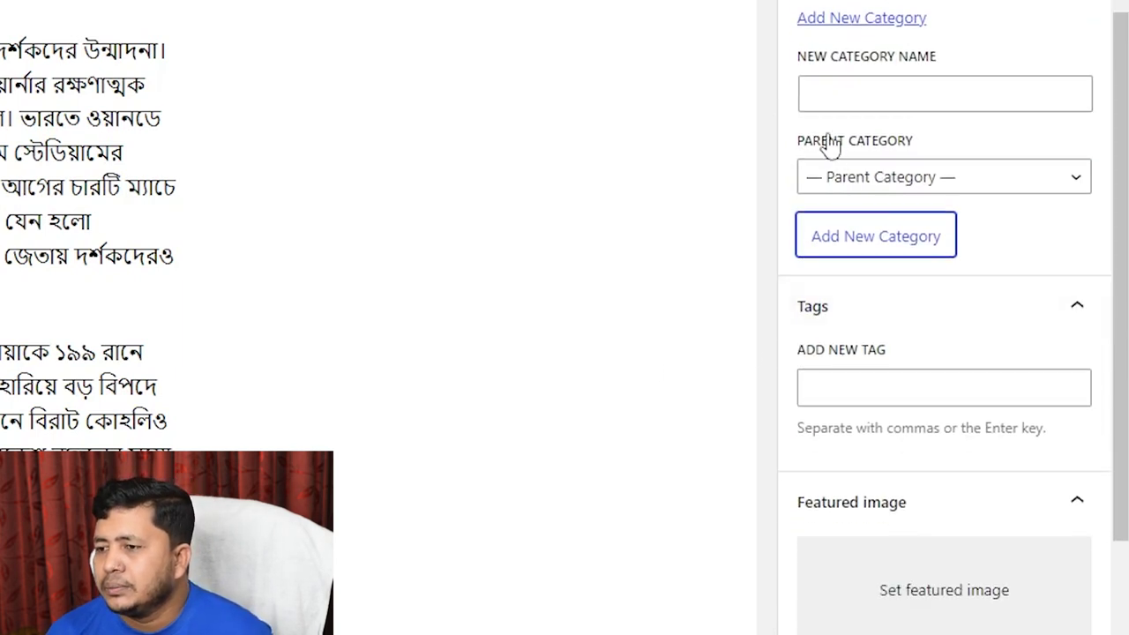
{"action": "scroll", "coordinate": [874, 185], "scroll_direction": "down", "scroll_amount": 1}
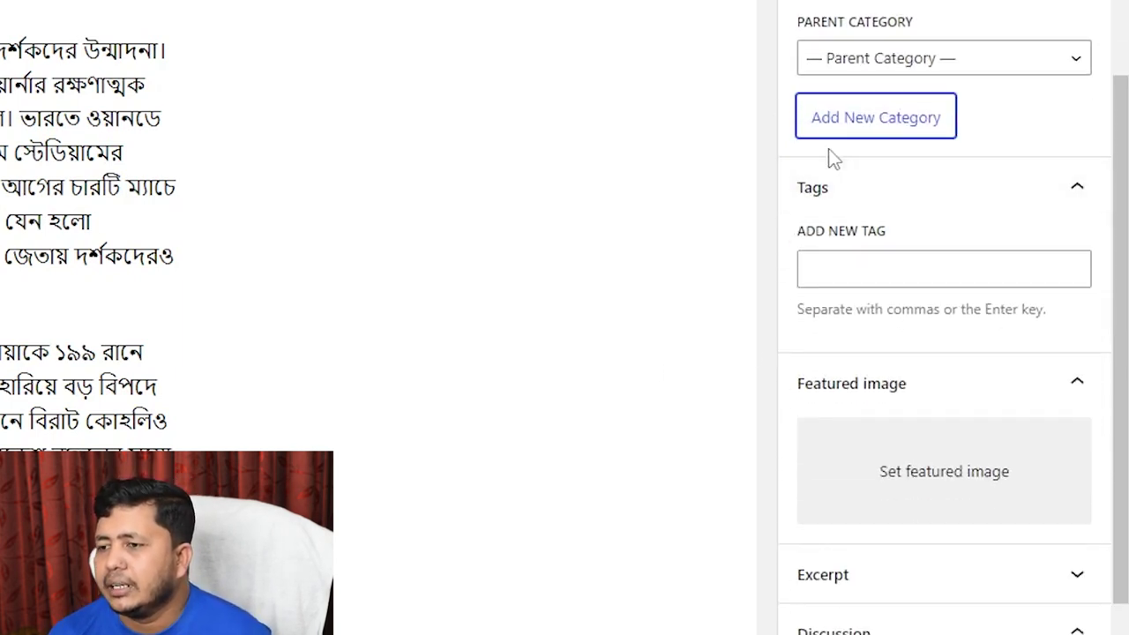
{"action": "left_click", "coordinate": [837, 266]}
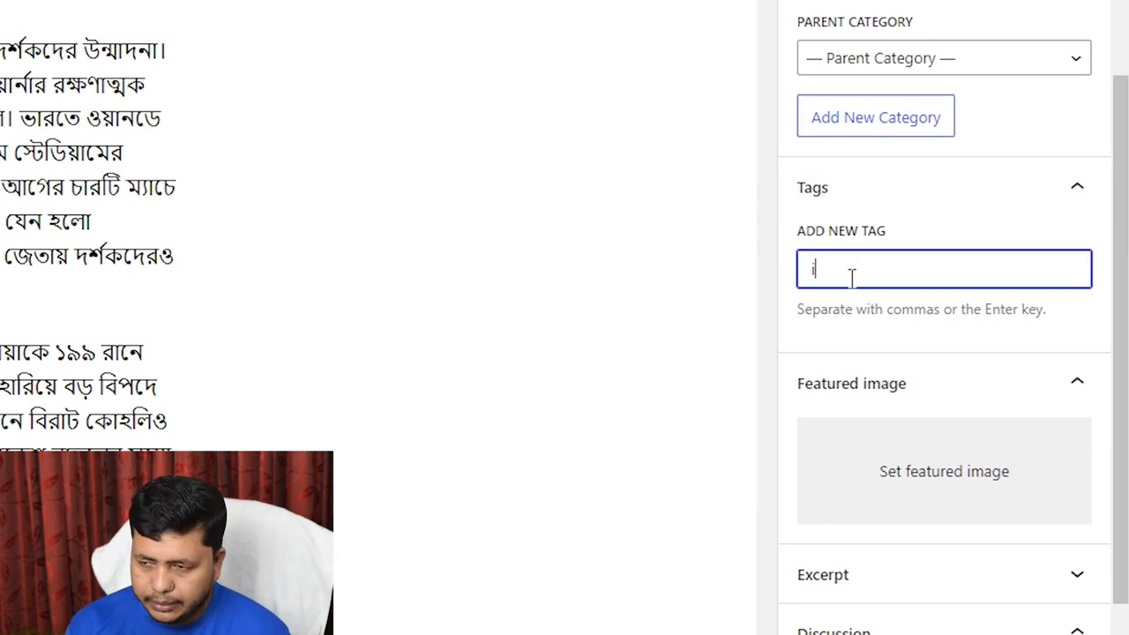
{"action": "type", "text": "india"}
{"action": "key", "text": "Return"}
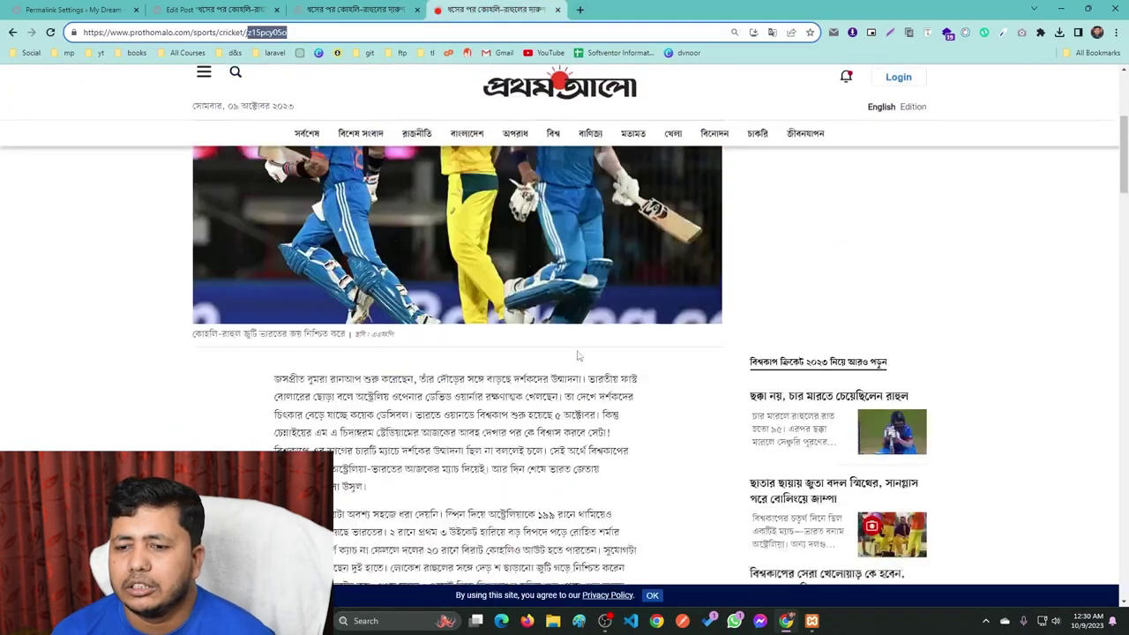
Step: Look over the cricket article on Prothom Alo and go back to the site's sports section
{"action": "scroll", "coordinate": [578, 356], "scroll_direction": "down", "scroll_amount": 1}
{"action": "scroll", "coordinate": [441, 264], "scroll_direction": "up", "scroll_amount": 4}
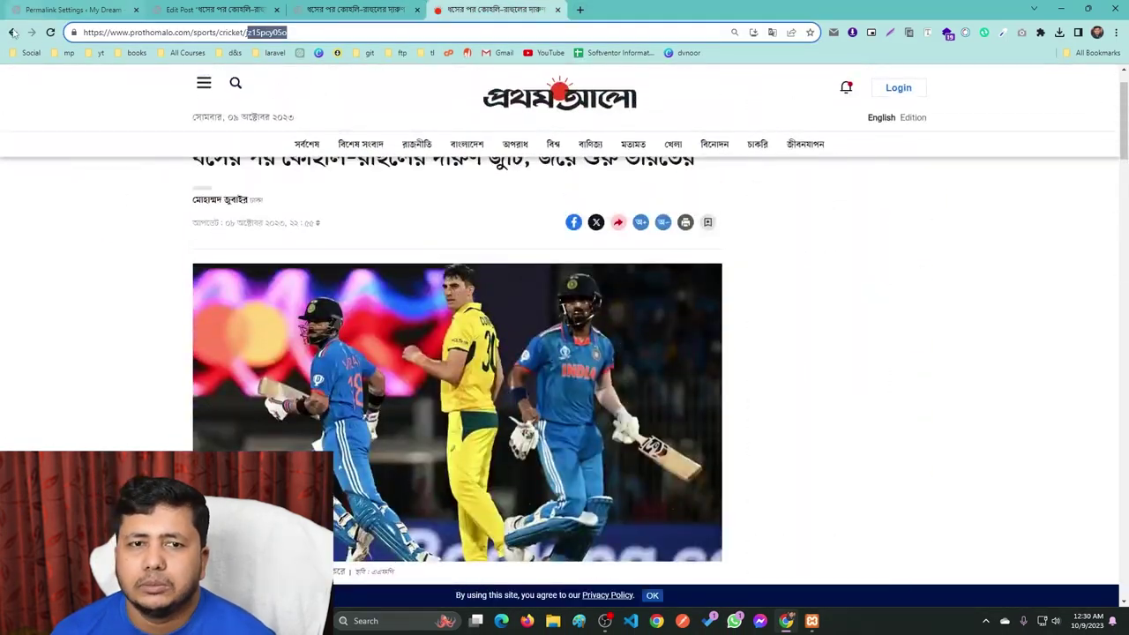
{"action": "key", "text": "alt+Left"}
{"action": "scroll", "coordinate": [300, 261], "scroll_direction": "down", "scroll_amount": 3}
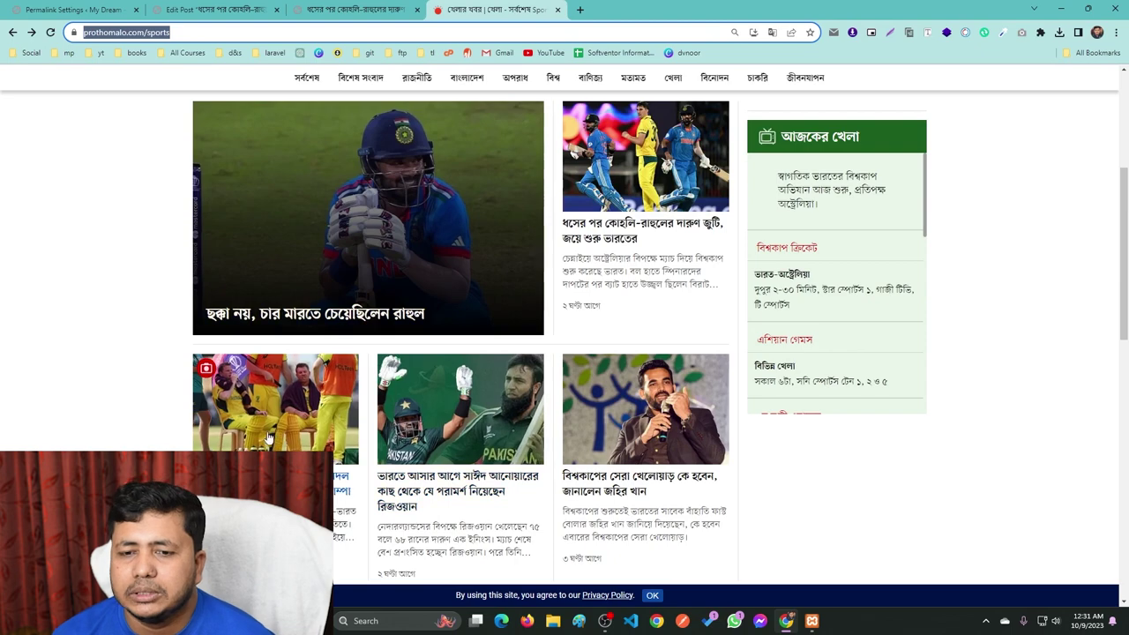
Step: Return to the post editor and open the featured image chooser
{"action": "left_click", "coordinate": [358, 7]}
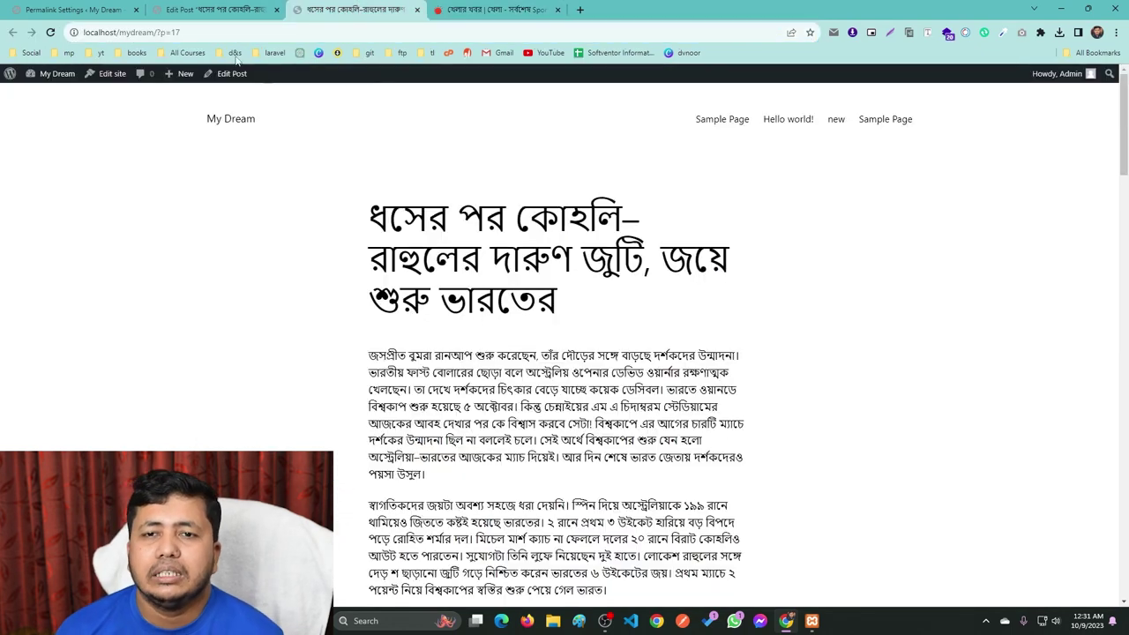
{"action": "left_click", "coordinate": [251, 11]}
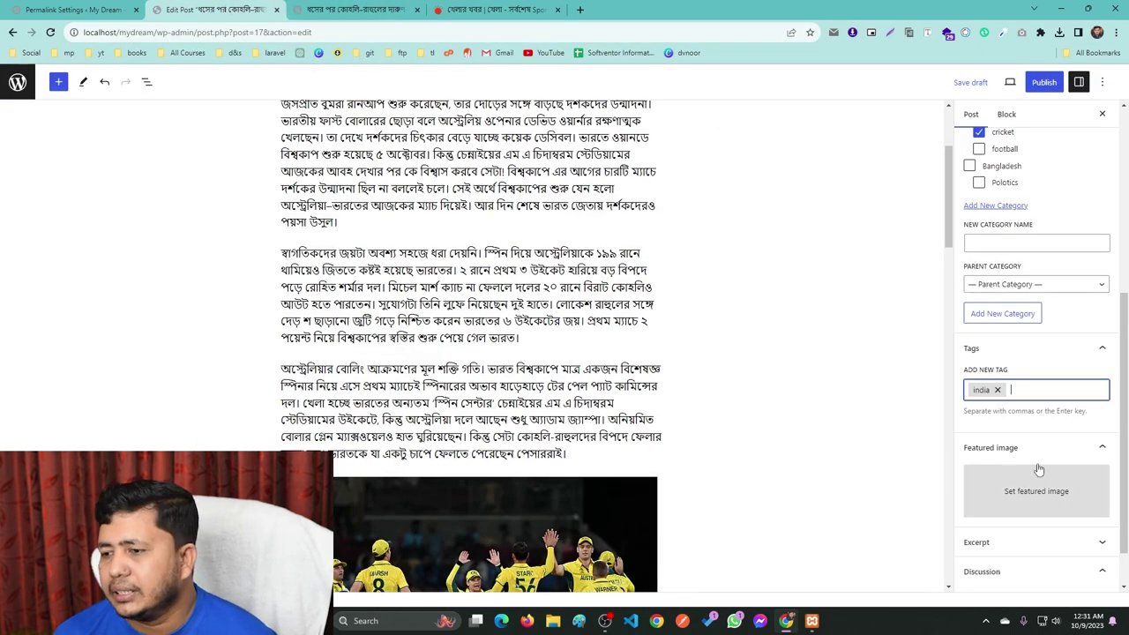
{"action": "left_click", "coordinate": [1036, 428]}
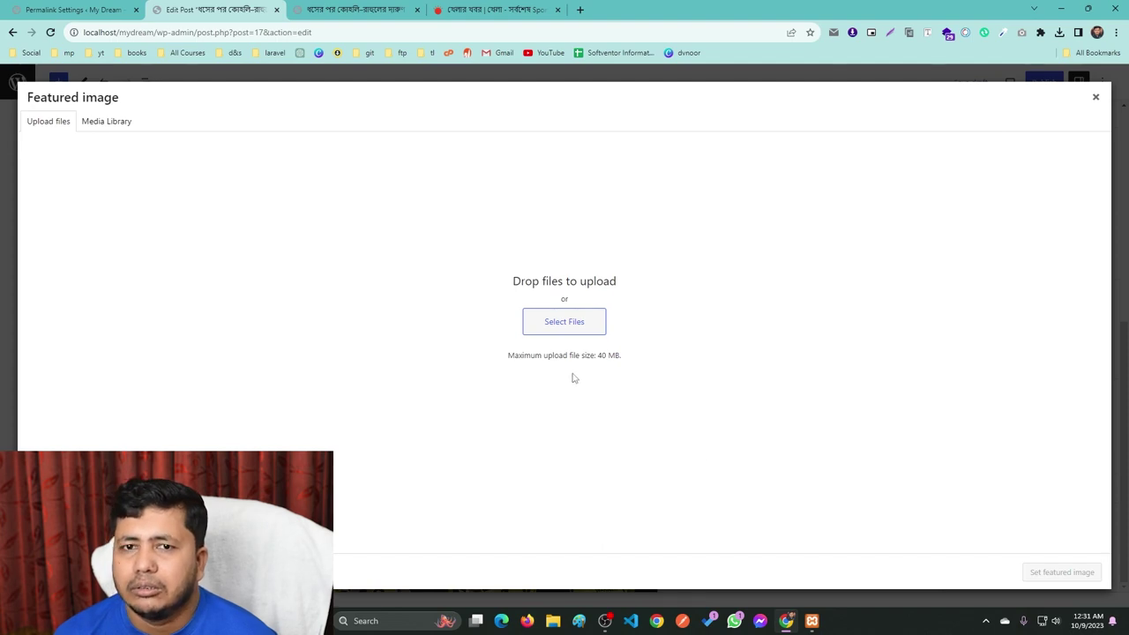
Step: Open the lead story in Prothom Alo's sports section and save its main photo to the computer
{"action": "left_click", "coordinate": [370, 9]}
{"action": "left_click", "coordinate": [494, 9]}
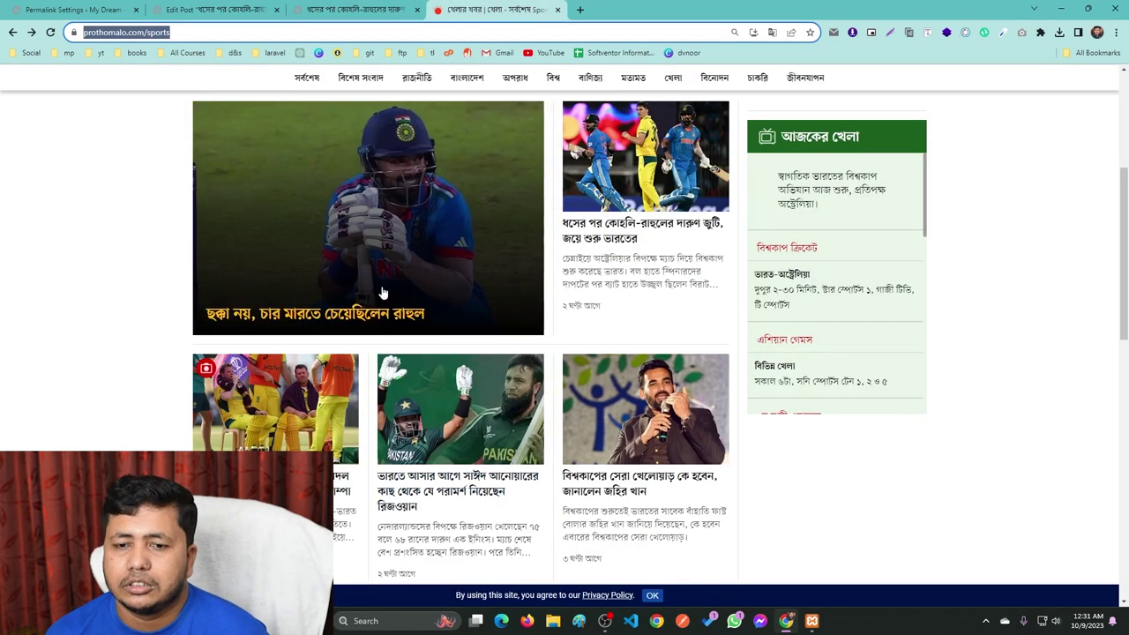
{"action": "left_click", "coordinate": [414, 215]}
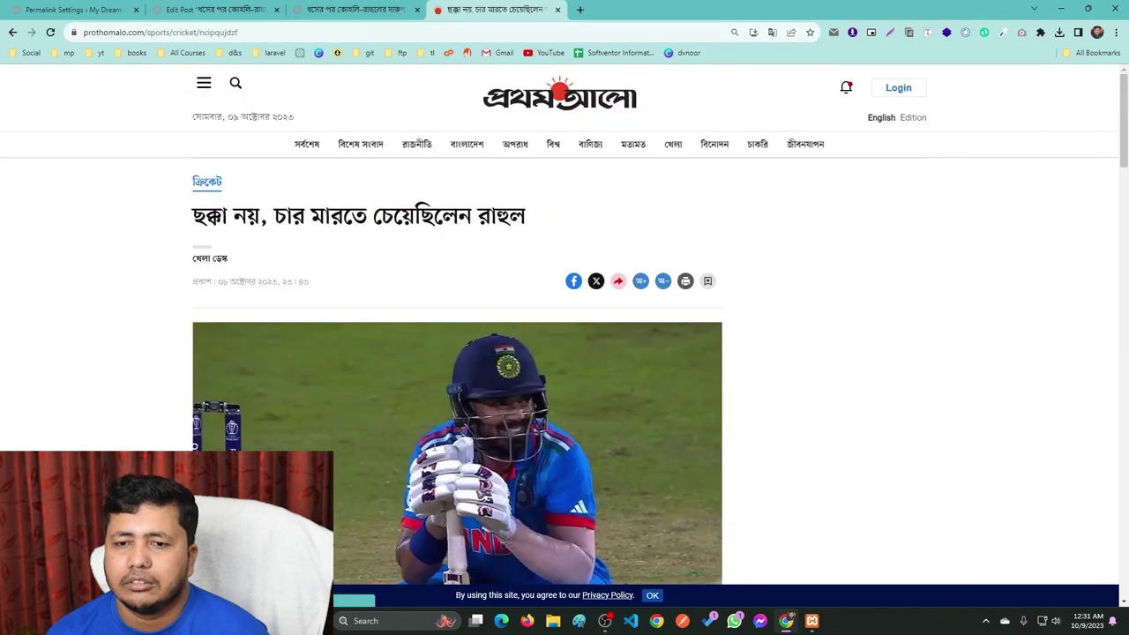
{"action": "scroll", "coordinate": [424, 353], "scroll_direction": "down", "scroll_amount": 1}
{"action": "right_click", "coordinate": [433, 357]}
{"action": "left_click", "coordinate": [477, 380]}
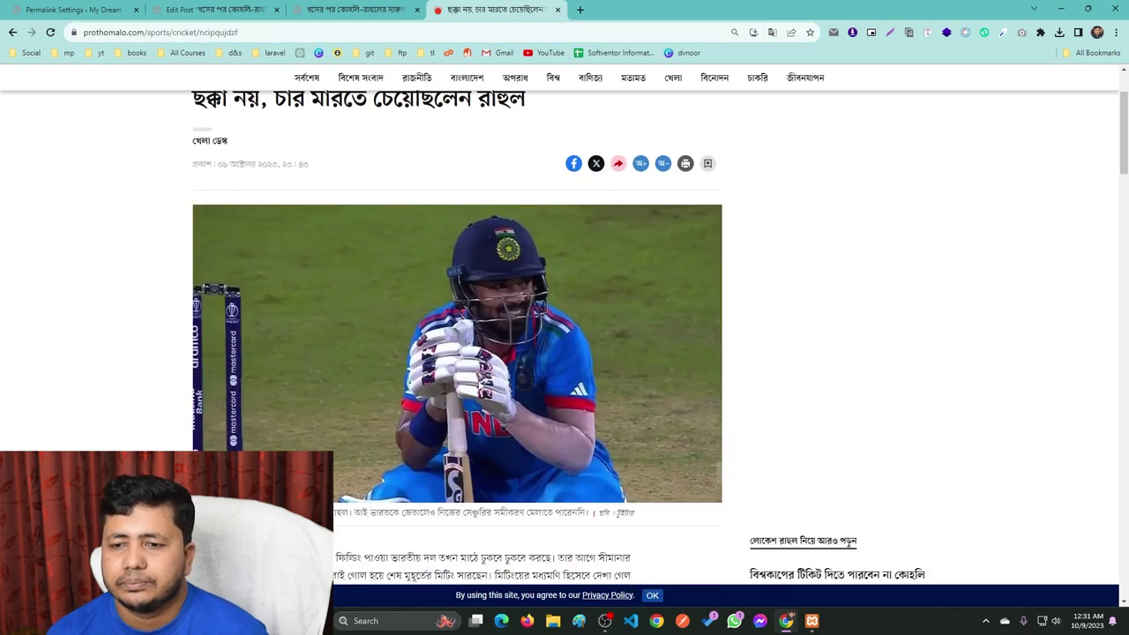
{"action": "left_click", "coordinate": [932, 531]}
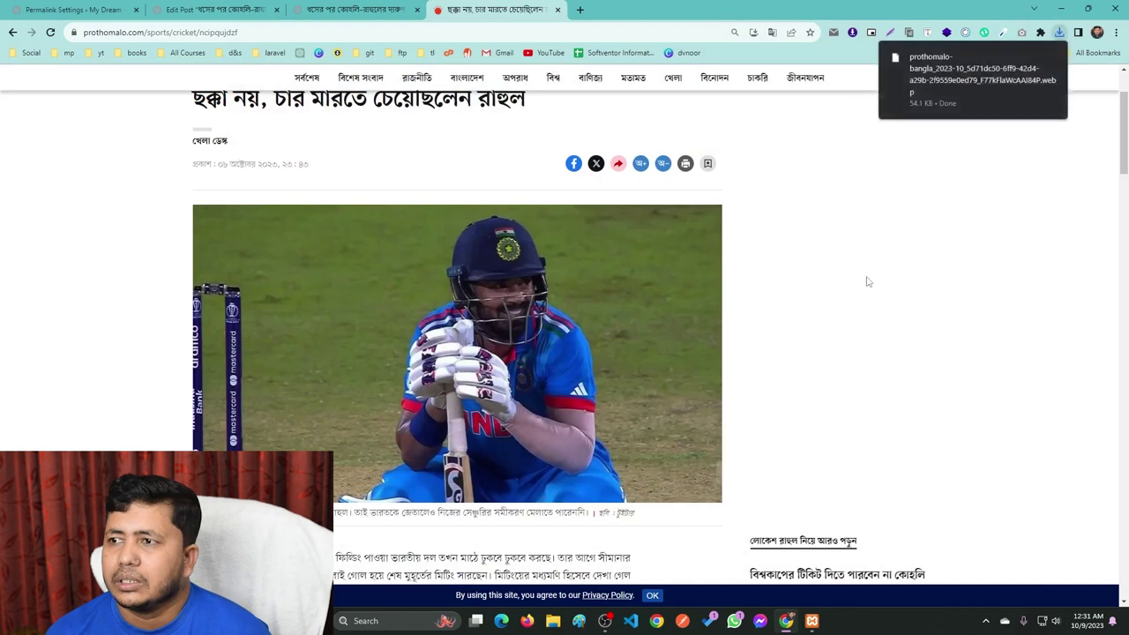
Step: Back in the post editor, reopen the featured image chooser and check the Media Library before returning to file upload
{"action": "left_click", "coordinate": [263, 11]}
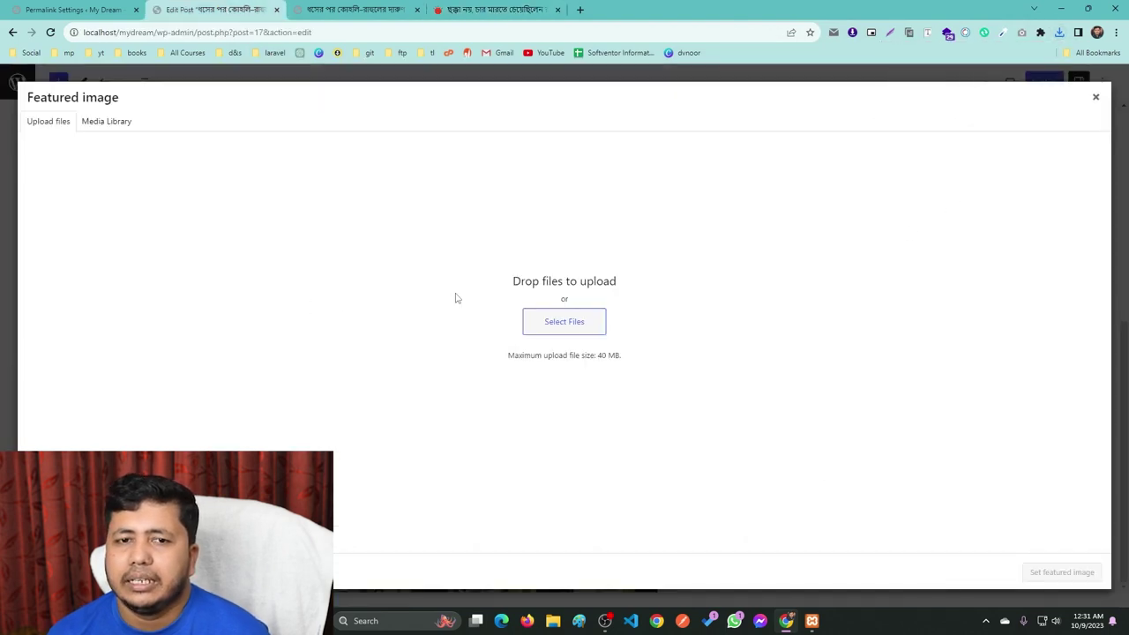
{"action": "left_click", "coordinate": [1096, 98]}
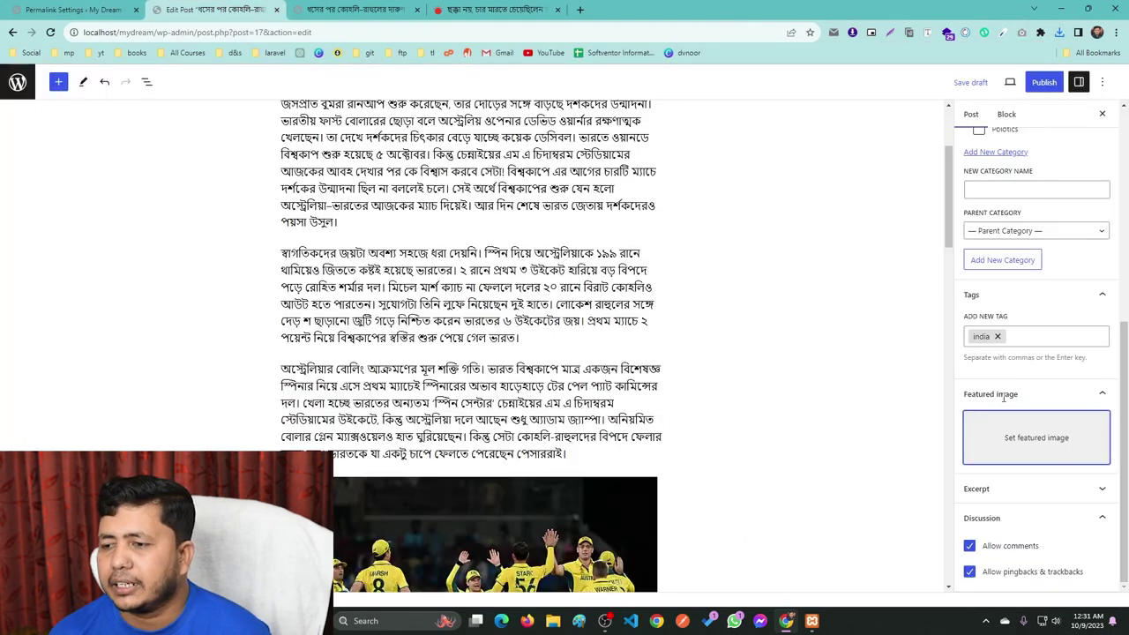
{"action": "left_click", "coordinate": [1016, 445]}
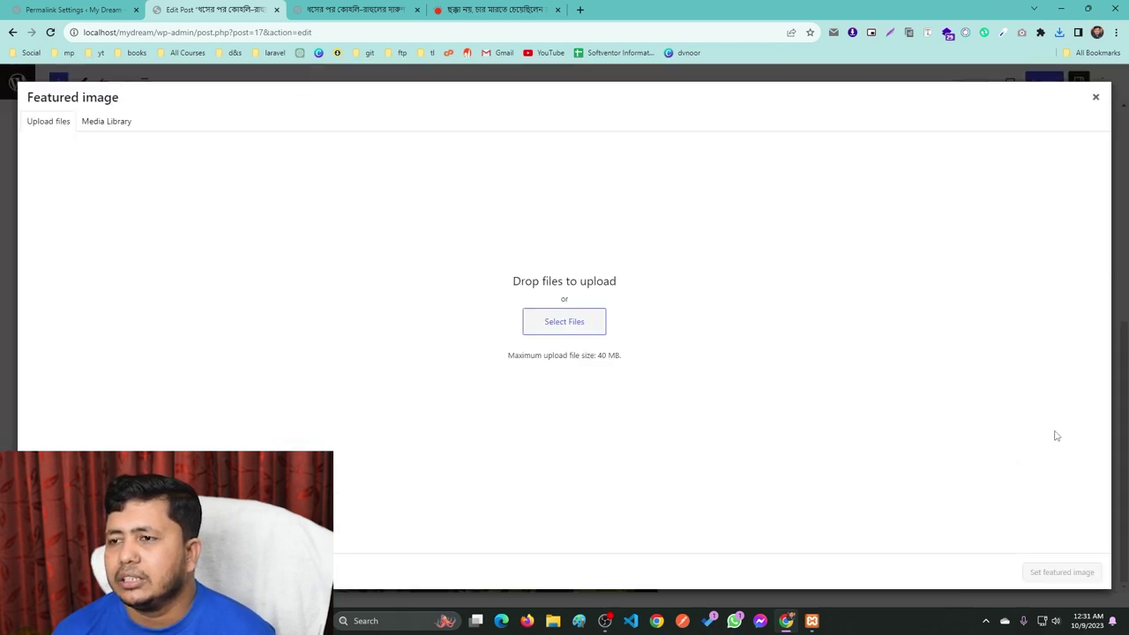
{"action": "left_click", "coordinate": [96, 123]}
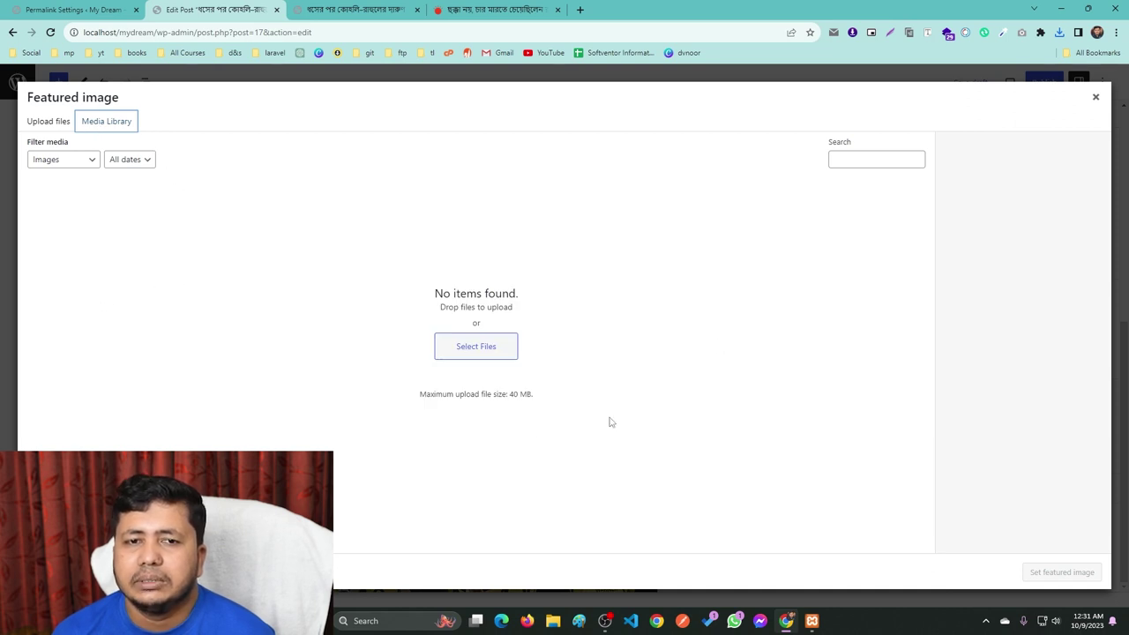
{"action": "left_click", "coordinate": [46, 123]}
Step: Try to upload the two downloaded Prothom Alo WebP photos as the post's featured image
{"action": "left_click", "coordinate": [1059, 32]}
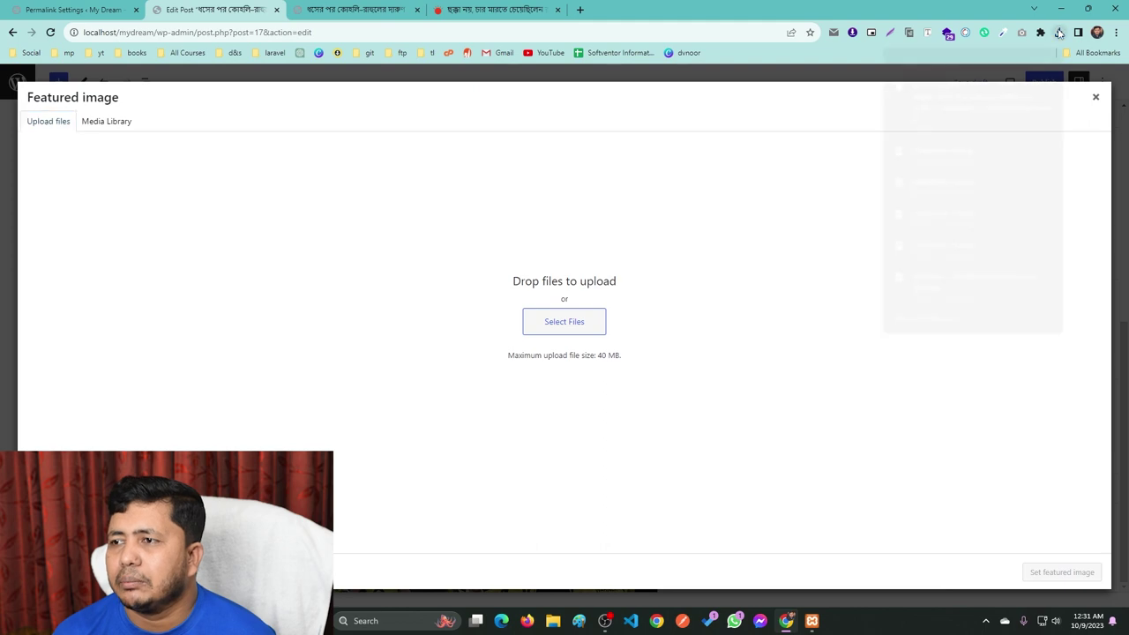
{"action": "left_click_drag", "start_coordinate": [918, 99], "coordinate": [570, 337]}
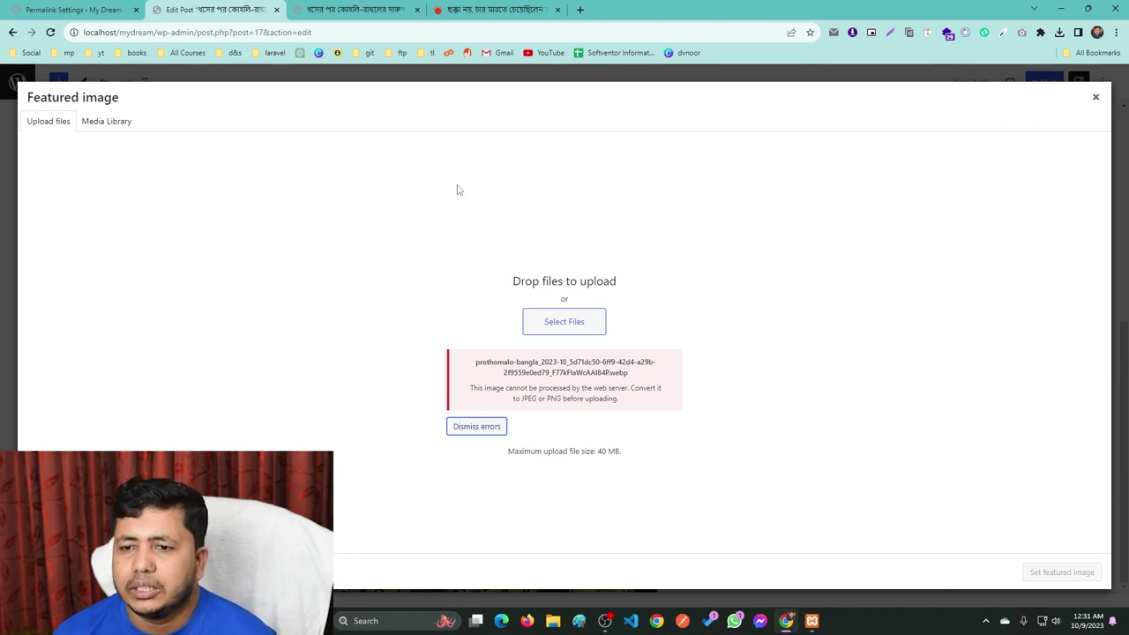
{"action": "left_click", "coordinate": [1059, 32]}
{"action": "left_click_drag", "start_coordinate": [918, 99], "coordinate": [693, 396]}
{"action": "left_click", "coordinate": [540, 413]}
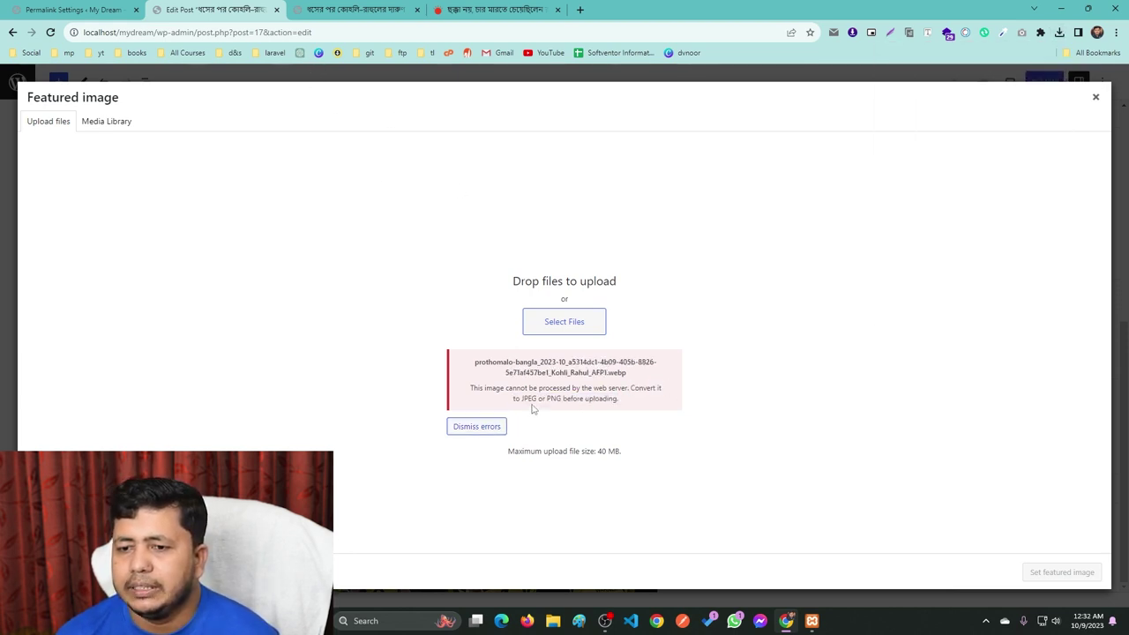
Step: Show the newest downloaded Prothom Alo photo in its download folder
{"action": "left_click", "coordinate": [636, 10]}
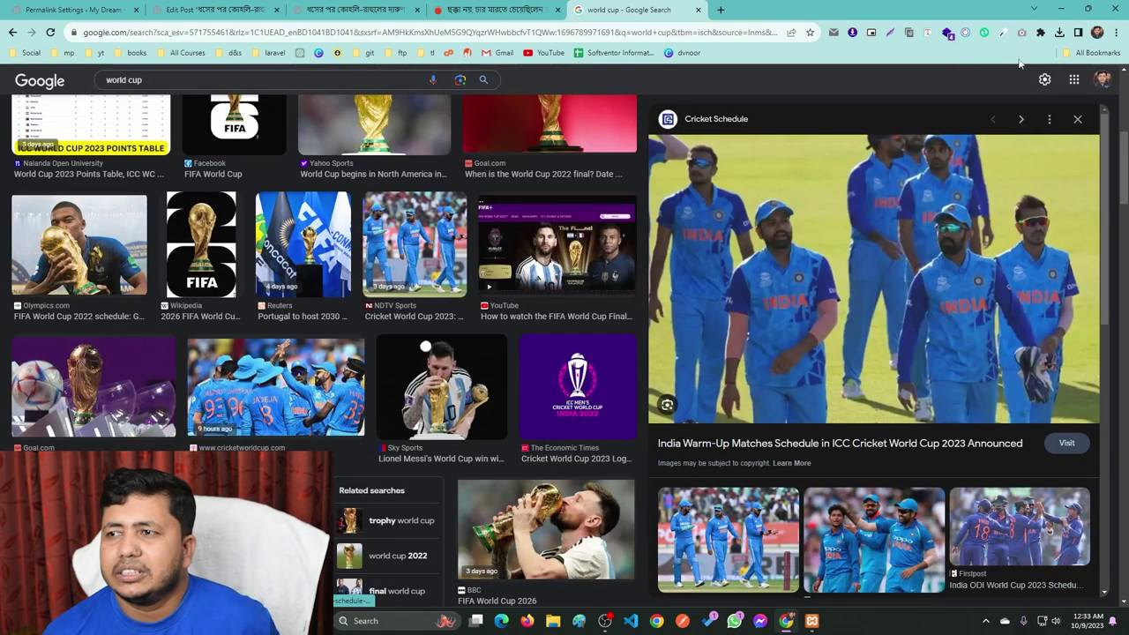
{"action": "left_click", "coordinate": [1059, 32]}
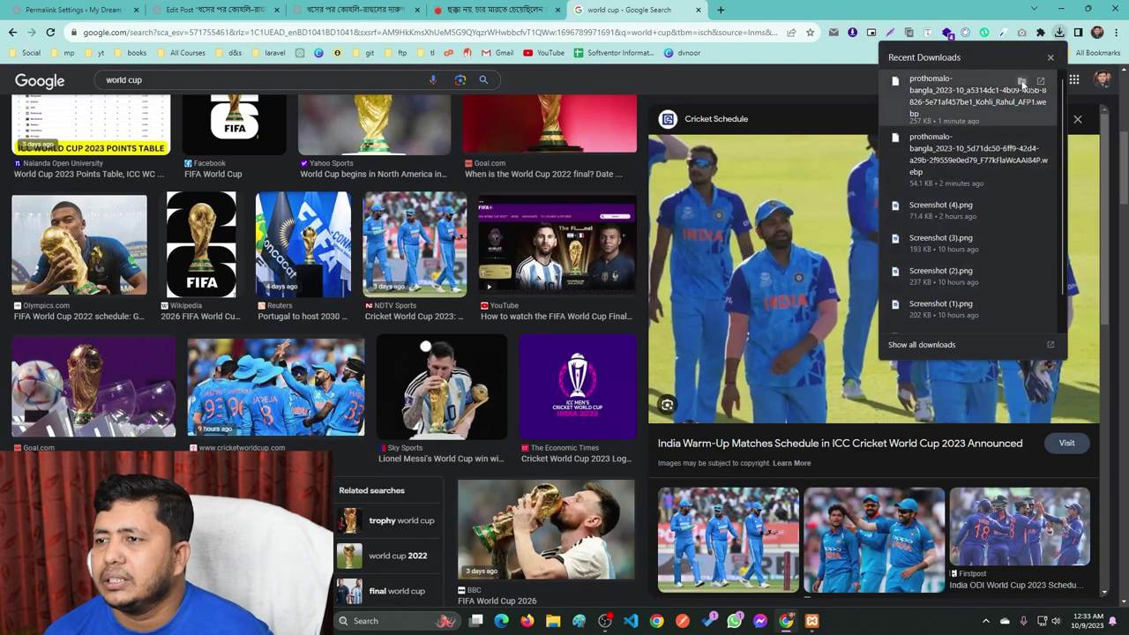
{"action": "left_click", "coordinate": [1021, 81]}
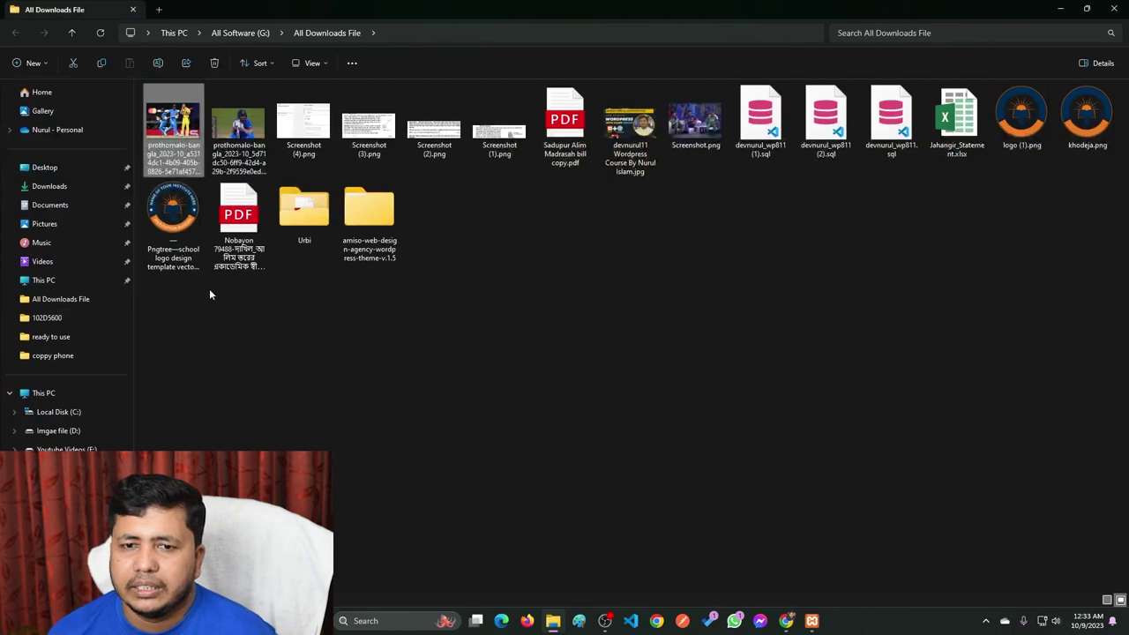
{"action": "left_click", "coordinate": [209, 293]}
Step: Rename the downloaded Kohli and Rahul photo, replacing its webp extension with jpg, and accept the extension change
{"action": "left_click", "coordinate": [173, 124]}
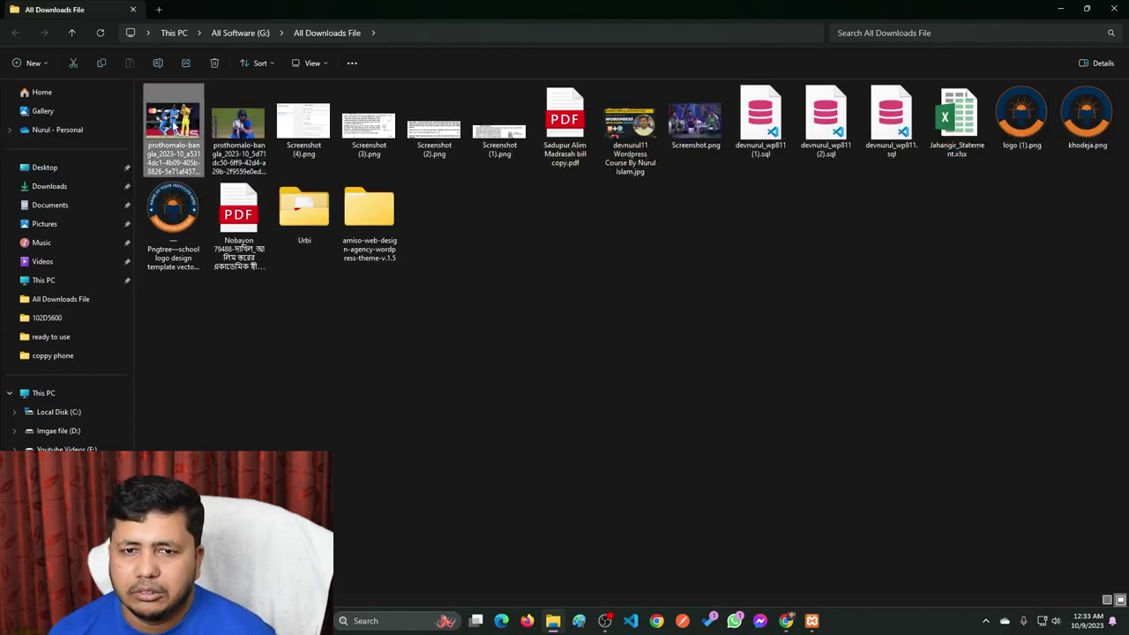
{"action": "right_click", "coordinate": [173, 124]}
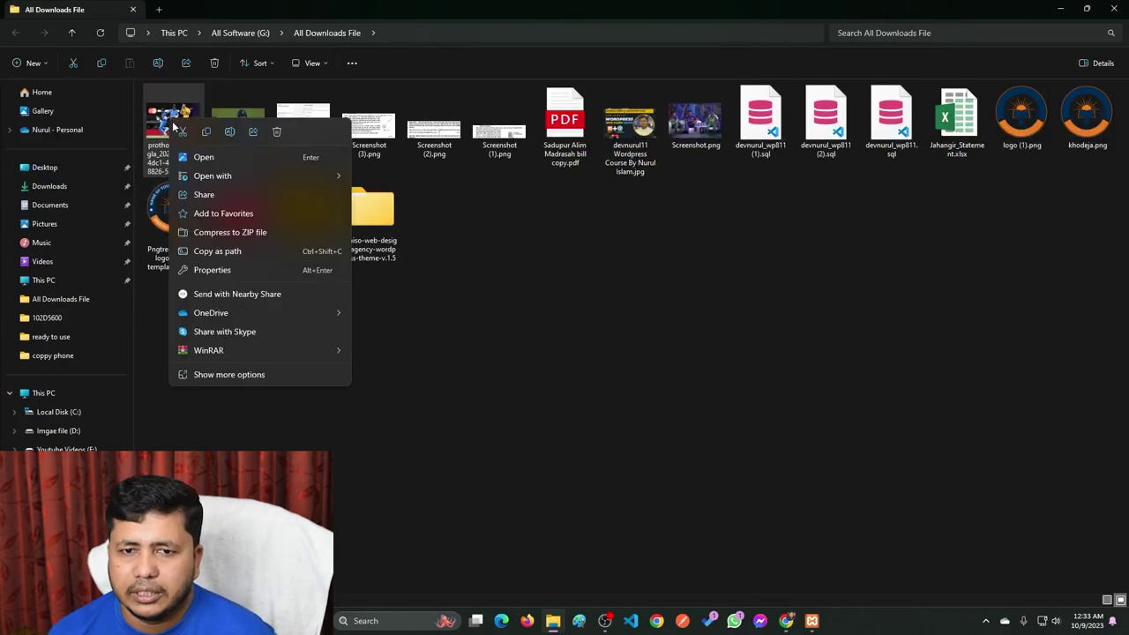
{"action": "left_click", "coordinate": [229, 132]}
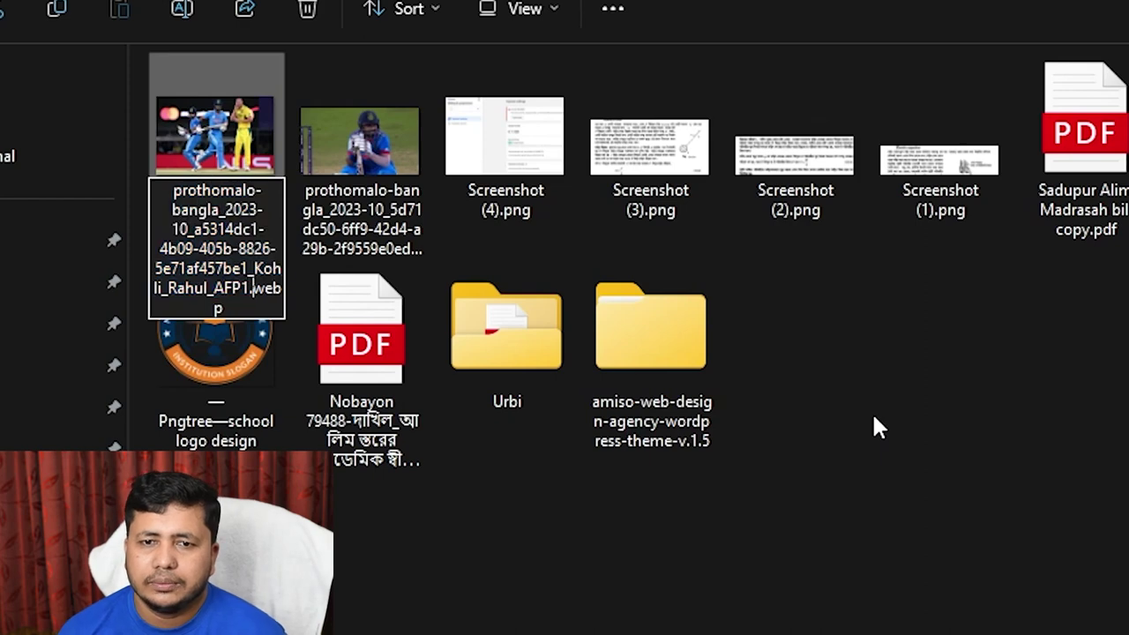
{"action": "key", "text": "BackSpace"}
{"action": "key", "text": "BackSpace"}
{"action": "key", "text": "BackSpace"}
{"action": "key", "text": "BackSpace"}
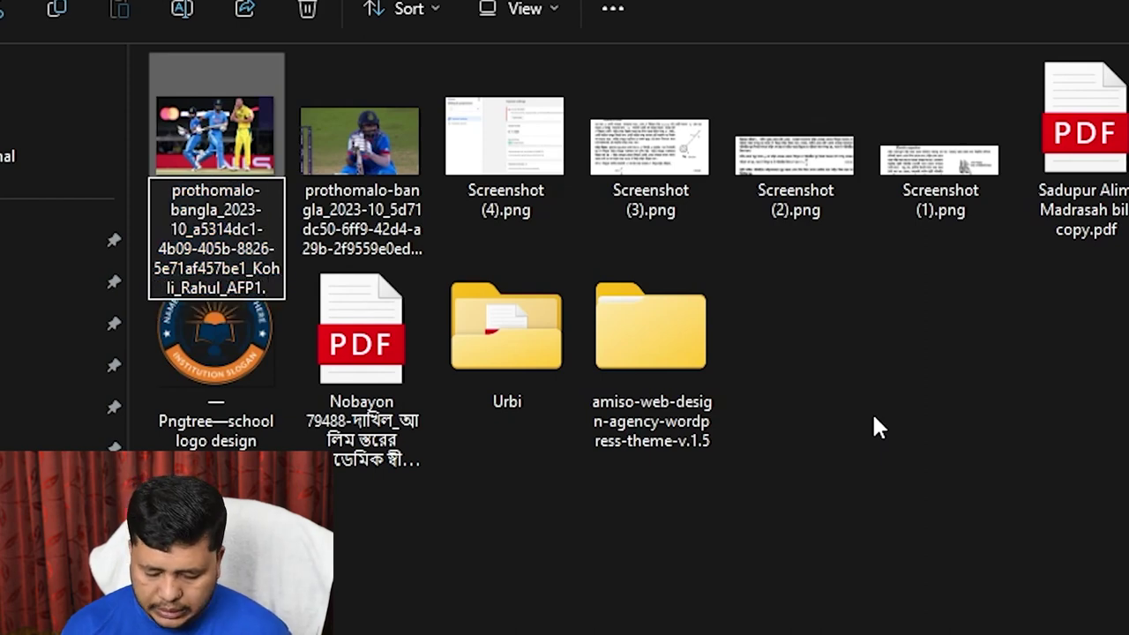
{"action": "type", "text": "jpg"}
{"action": "key", "text": "Return"}
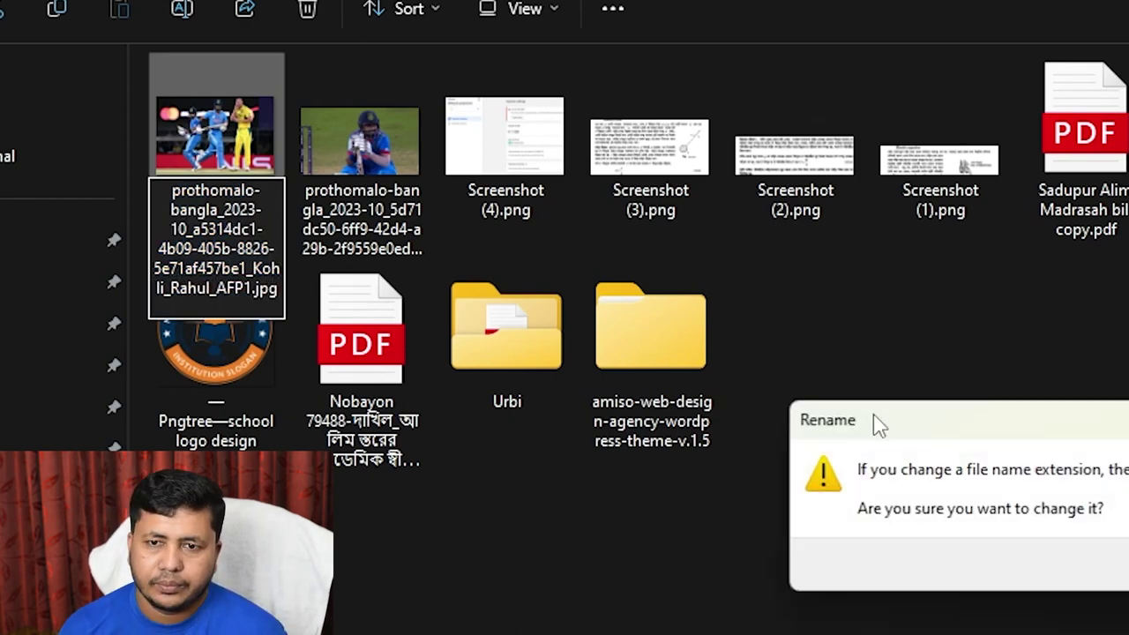
{"action": "key", "text": "Return"}
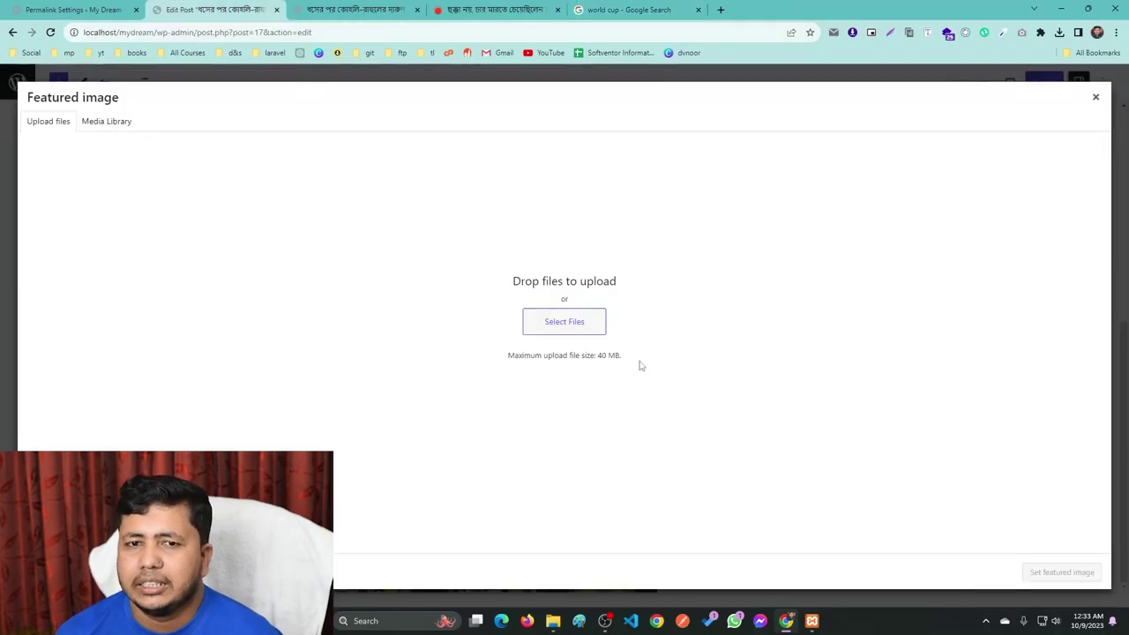
Step: Upload the renamed Kohli and Rahul photo from the download folder and set it as the post's featured image
{"action": "left_click", "coordinate": [103, 121]}
{"action": "left_click", "coordinate": [35, 120]}
{"action": "left_click", "coordinate": [553, 621]}
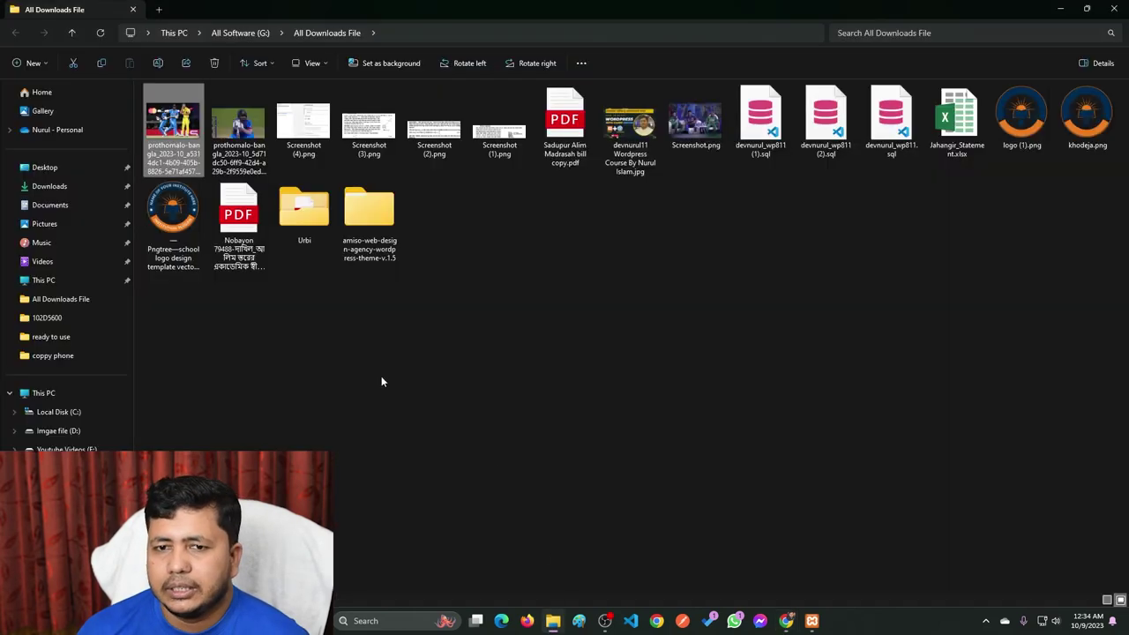
{"action": "left_click_drag", "start_coordinate": [183, 157], "coordinate": [459, 429]}
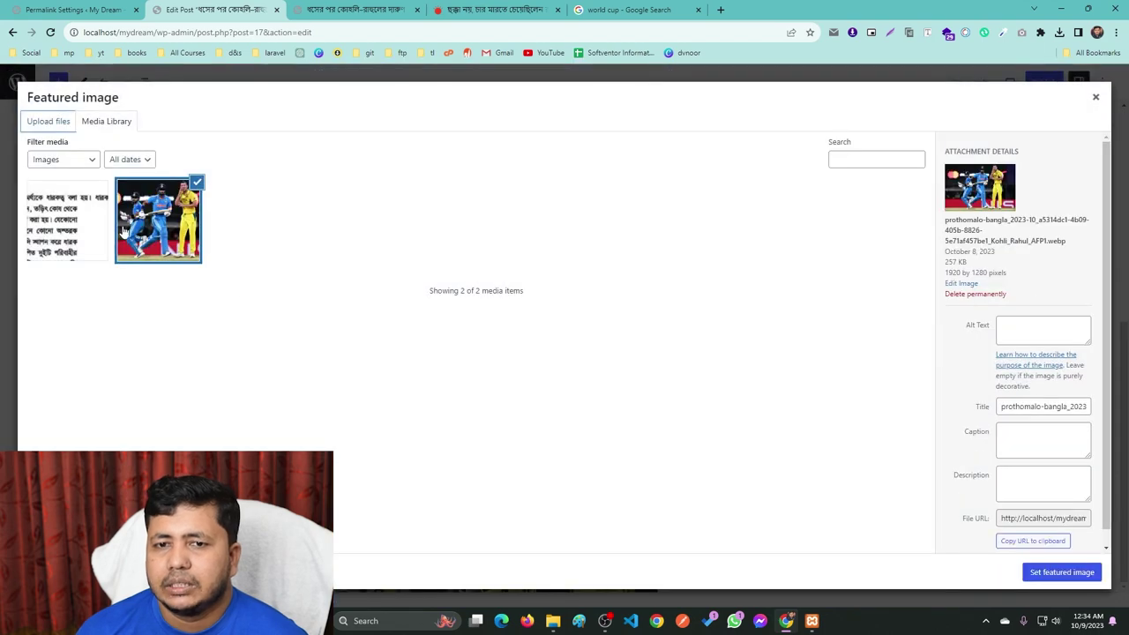
{"action": "left_click", "coordinate": [1045, 574]}
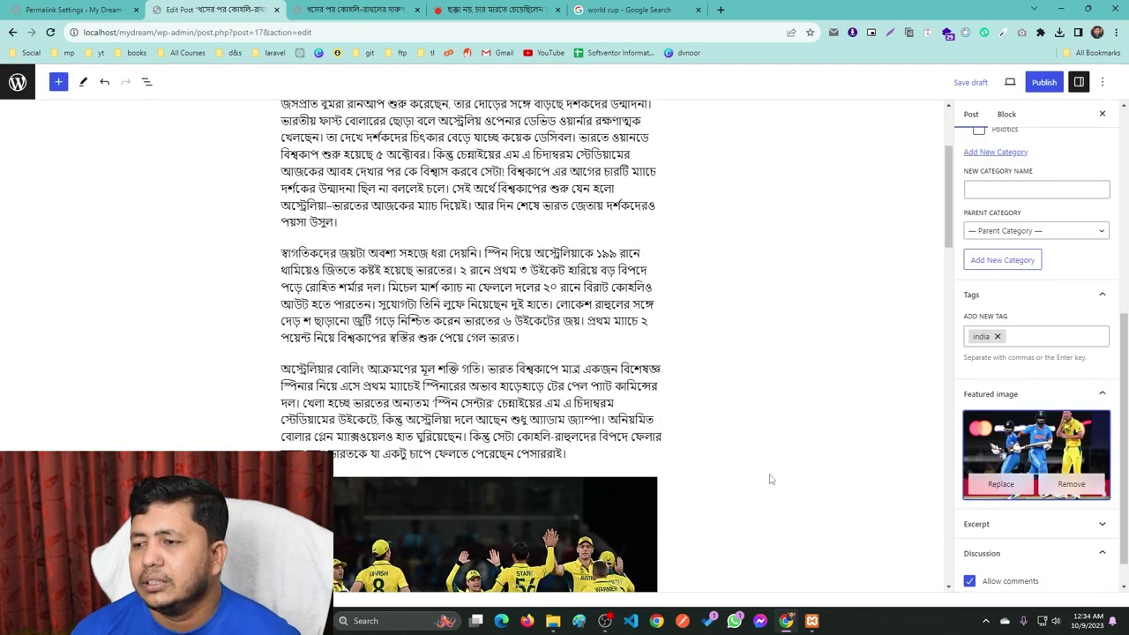
Step: Publish the post with public visibility and immediate publication
{"action": "scroll", "coordinate": [979, 406], "scroll_direction": "down", "scroll_amount": 1}
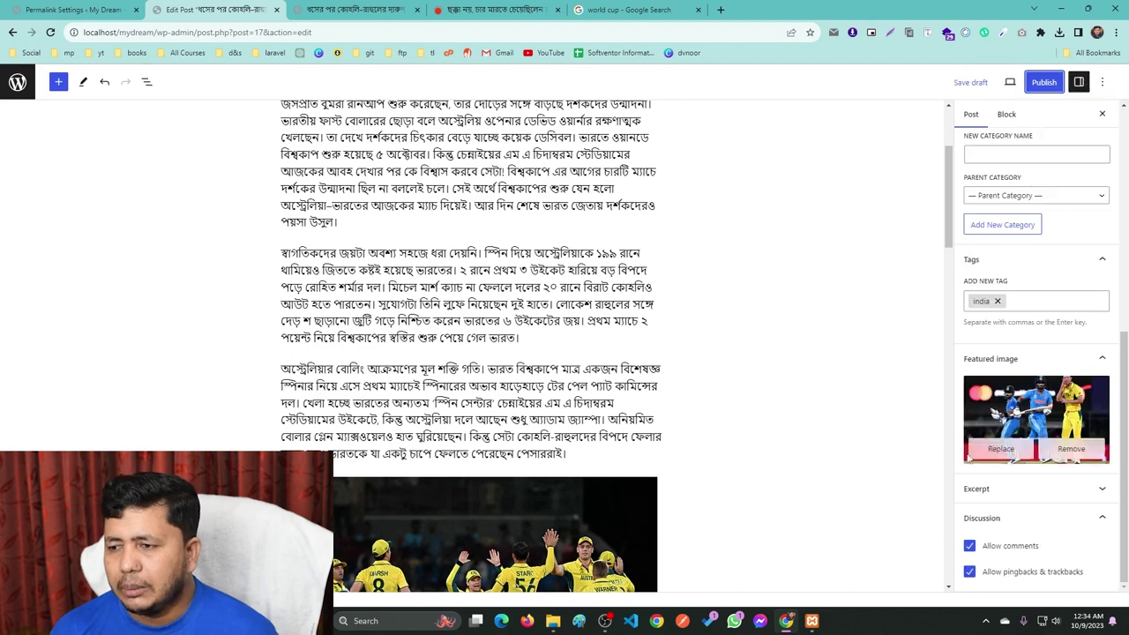
{"action": "left_click", "coordinate": [1050, 88]}
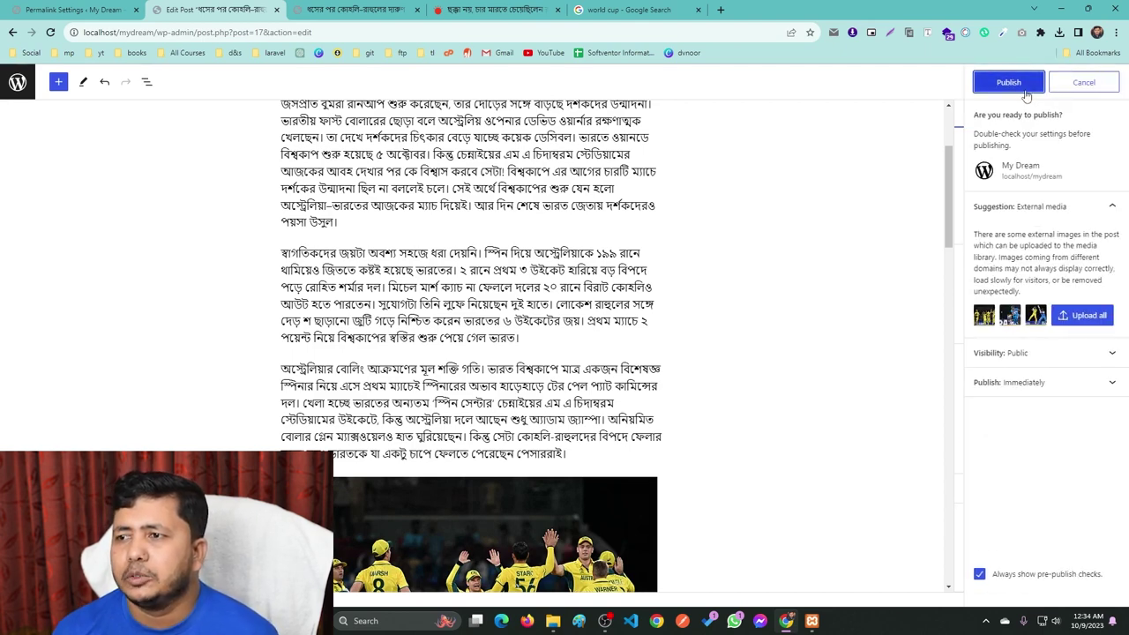
{"action": "left_click", "coordinate": [1007, 82]}
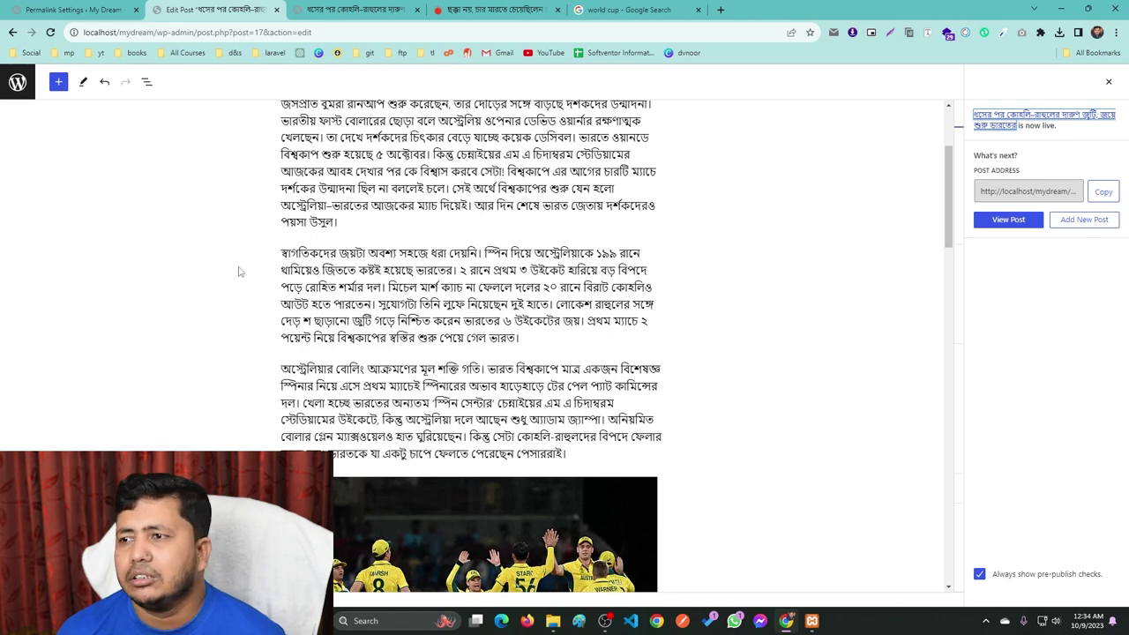
Step: View the published post on the site and examine its featured image, body, categories and tags
{"action": "scroll", "coordinate": [238, 271], "scroll_direction": "up", "scroll_amount": 2}
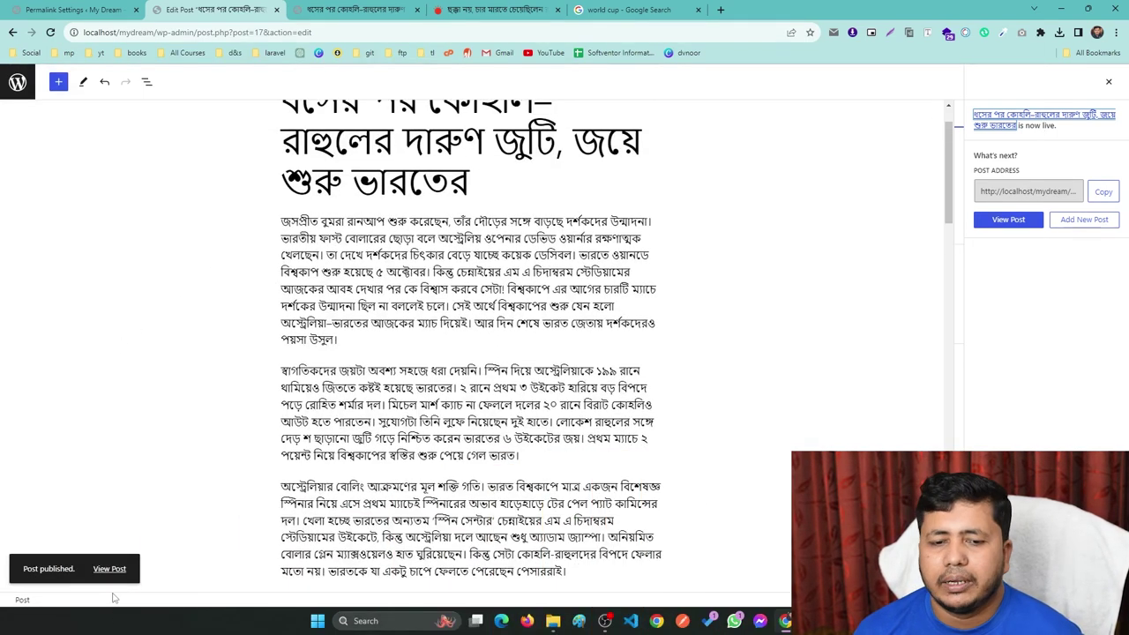
{"action": "left_click", "coordinate": [109, 569]}
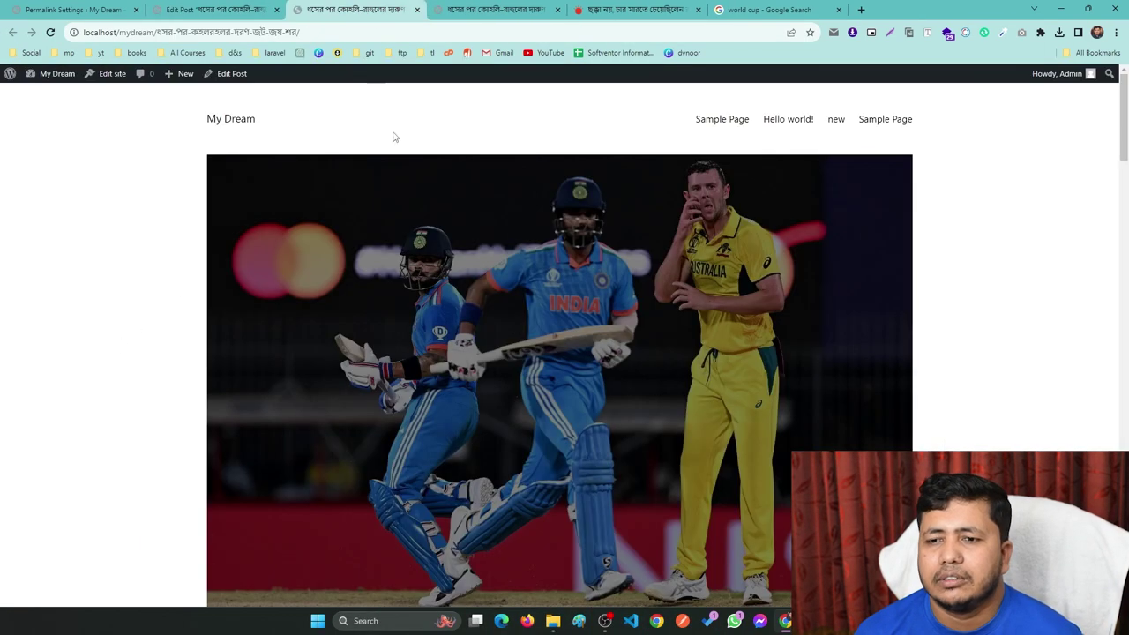
{"action": "scroll", "coordinate": [517, 370], "scroll_direction": "down", "scroll_amount": 20}
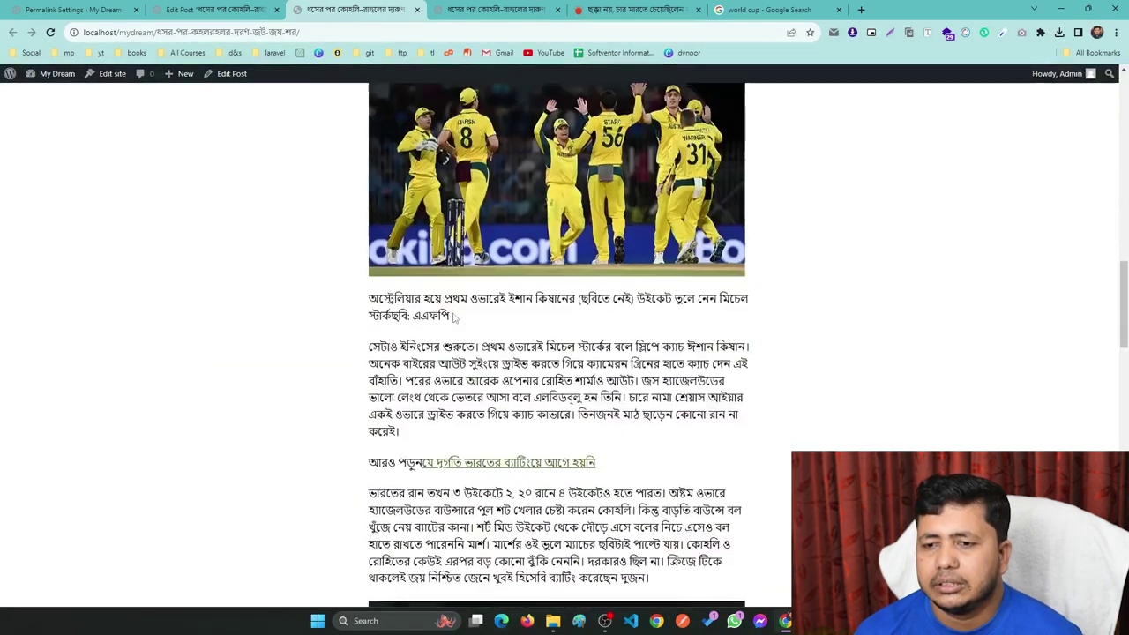
{"action": "scroll", "coordinate": [452, 331], "scroll_direction": "down", "scroll_amount": 10}
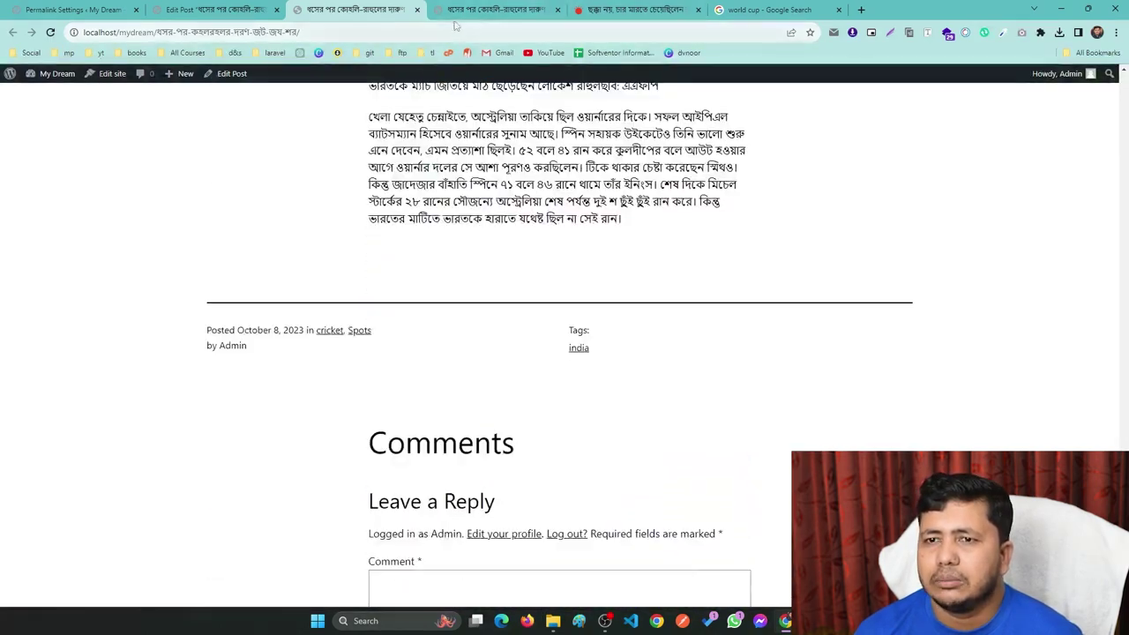
Step: Look at the Prothom Alo article and the earlier post preview, and recheck the published post down to its comment form
{"action": "left_click", "coordinate": [630, 7]}
{"action": "scroll", "coordinate": [555, 196], "scroll_direction": "down", "scroll_amount": 10}
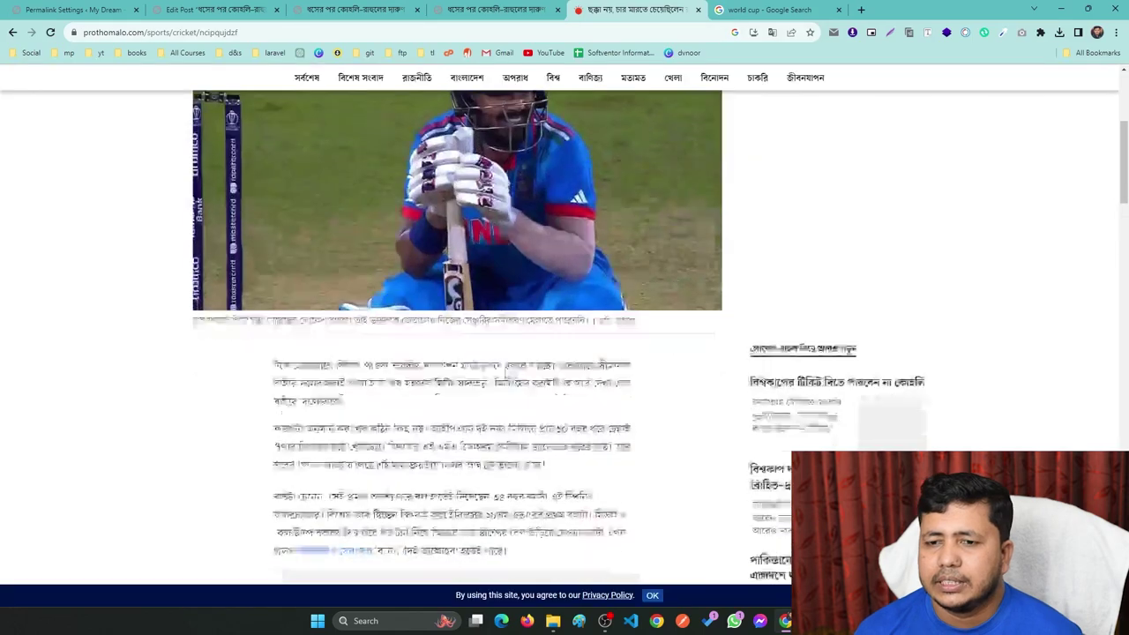
{"action": "left_click", "coordinate": [494, 10]}
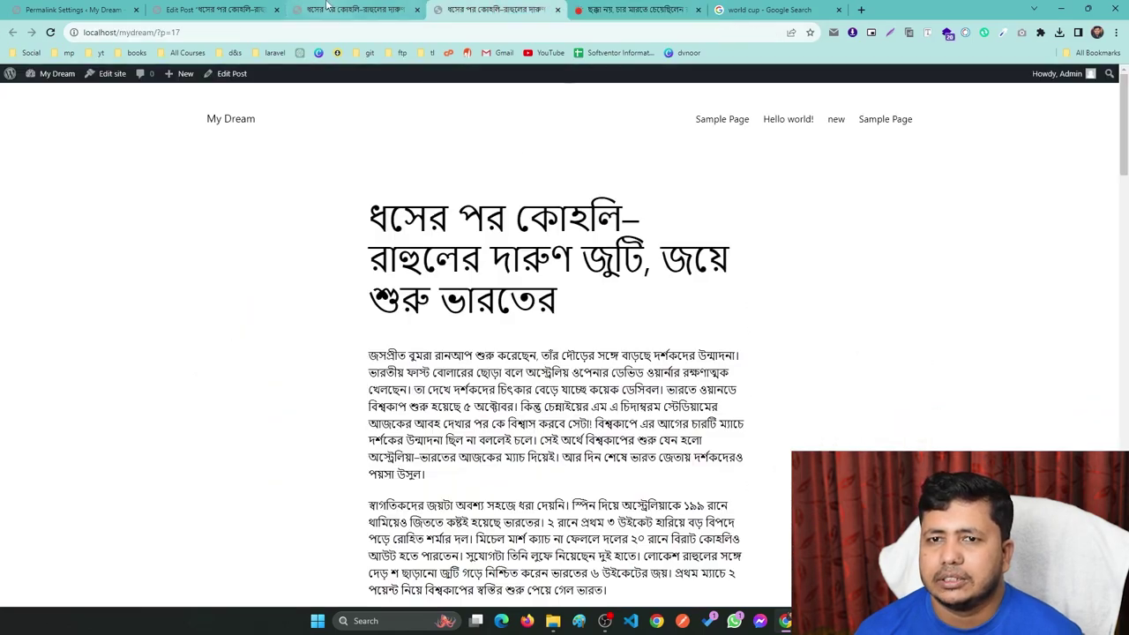
{"action": "left_click", "coordinate": [353, 10]}
{"action": "scroll", "coordinate": [483, 334], "scroll_direction": "up", "scroll_amount": 8}
{"action": "scroll", "coordinate": [441, 324], "scroll_direction": "up", "scroll_amount": 10}
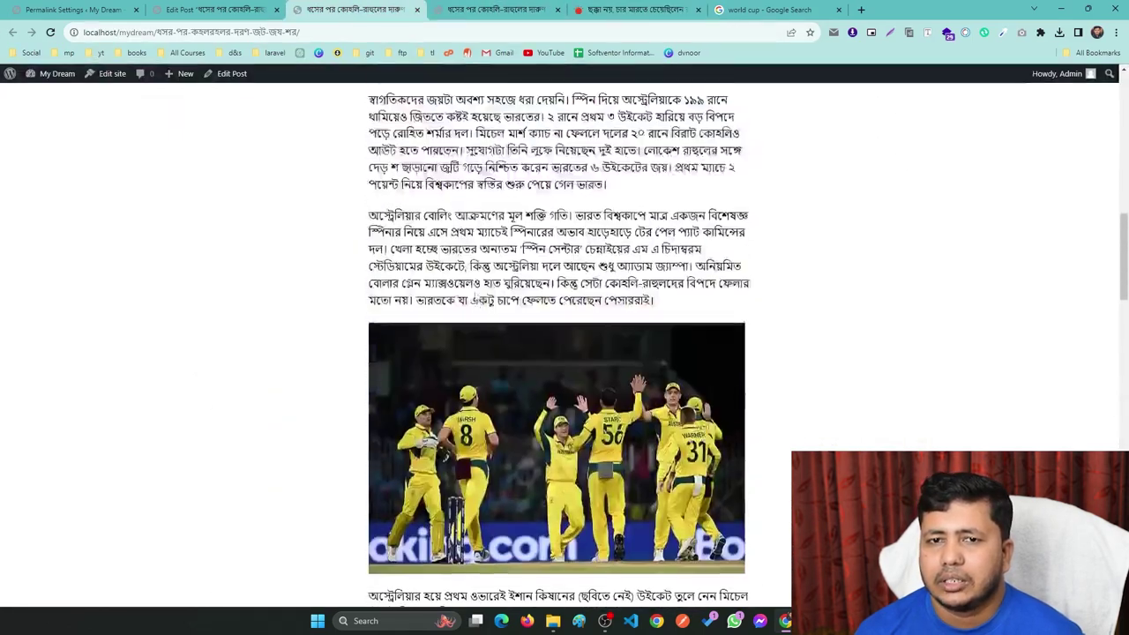
{"action": "scroll", "coordinate": [463, 277], "scroll_direction": "down", "scroll_amount": 4}
{"action": "scroll", "coordinate": [463, 276], "scroll_direction": "down", "scroll_amount": 15}
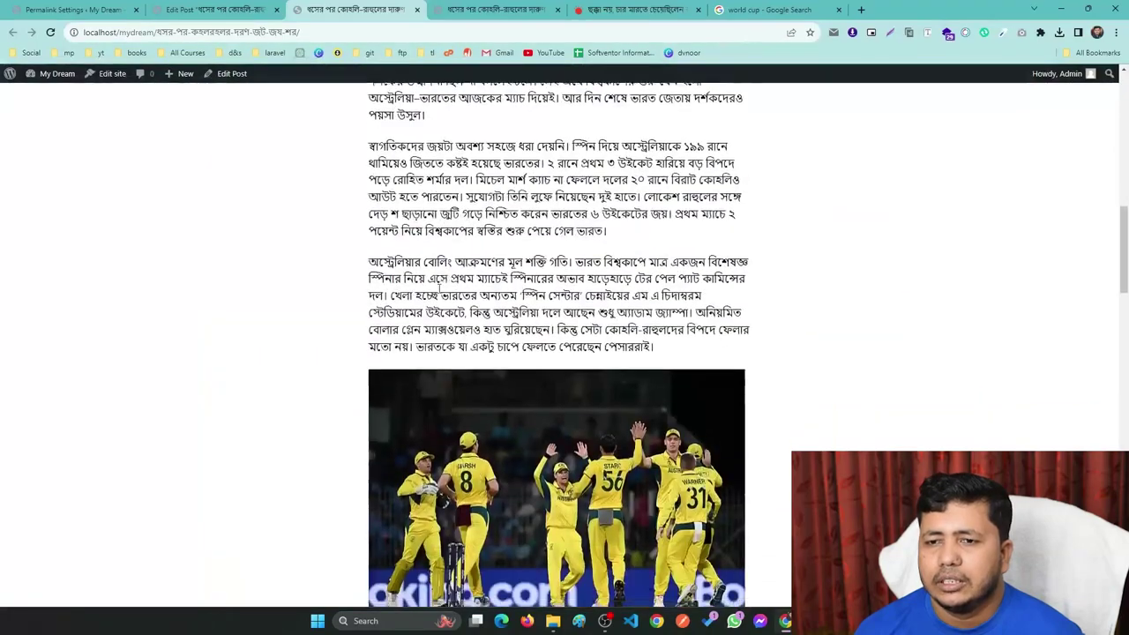
{"action": "scroll", "coordinate": [396, 312], "scroll_direction": "down", "scroll_amount": 2}
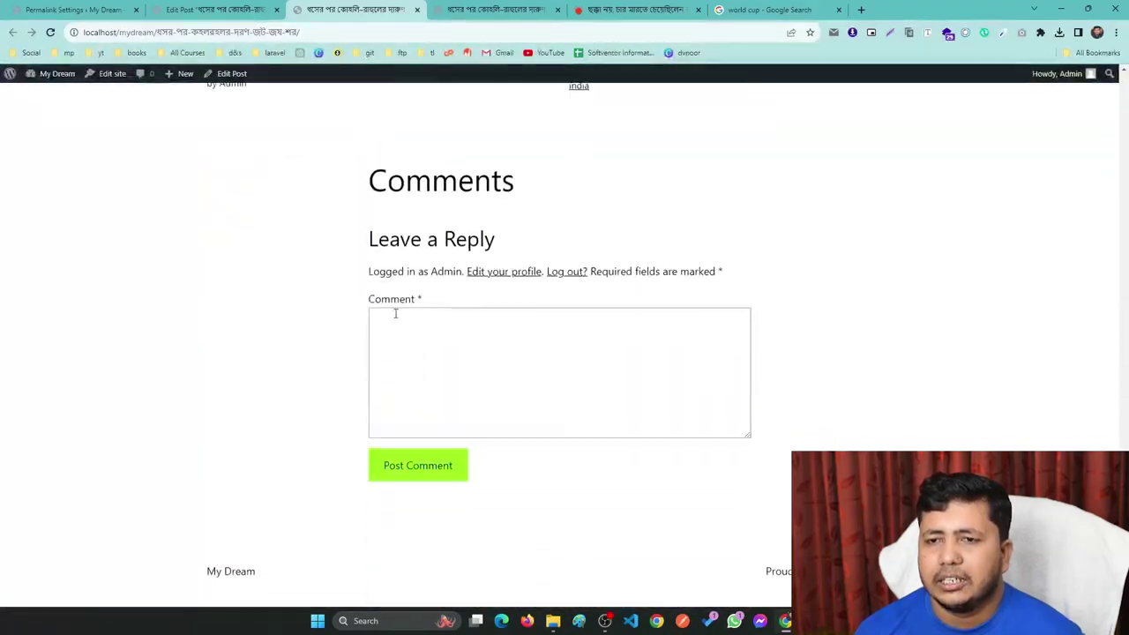
{"action": "scroll", "coordinate": [389, 444], "scroll_direction": "up", "scroll_amount": 2}
Step: Close the published post and its editor, and return to the Permalink Settings page
{"action": "left_click", "coordinate": [417, 10]}
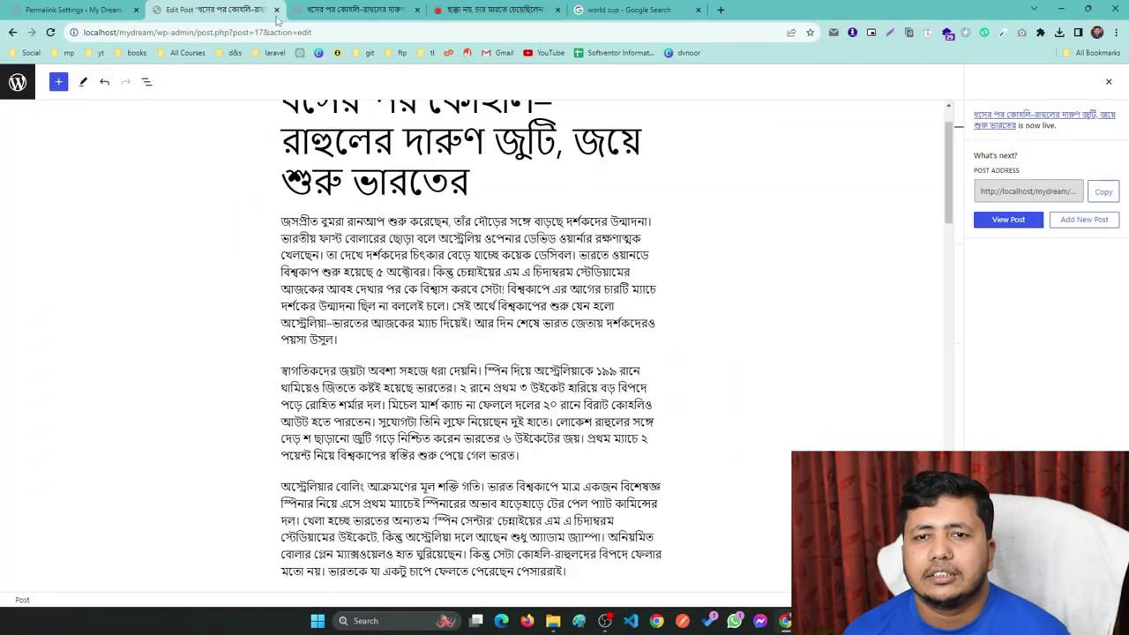
{"action": "left_click", "coordinate": [276, 10]}
{"action": "left_click", "coordinate": [31, 9]}
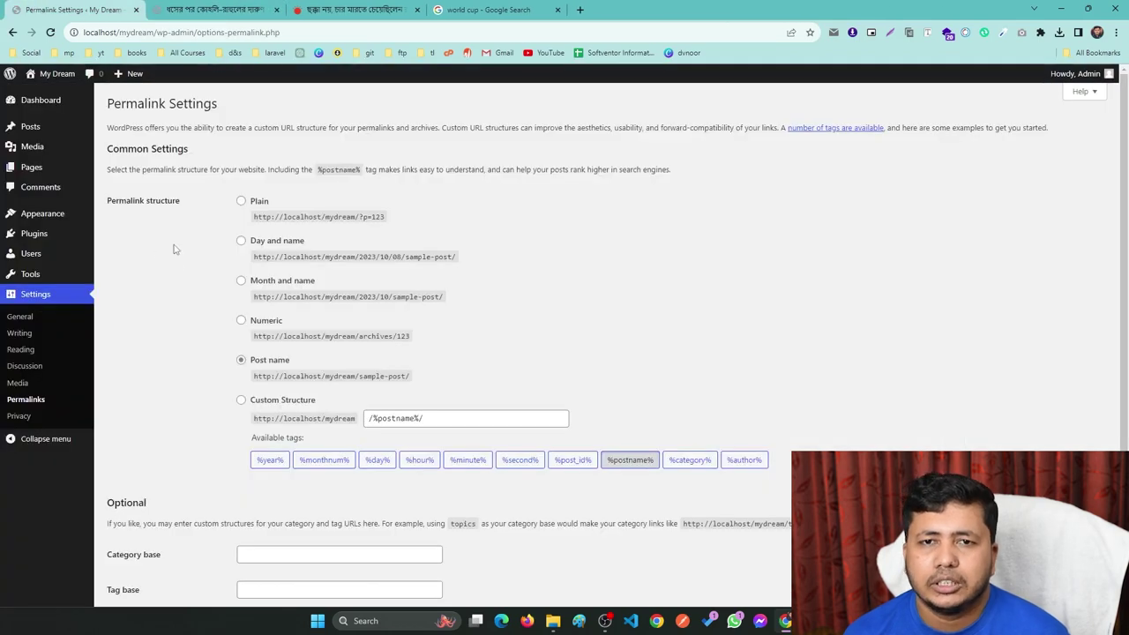